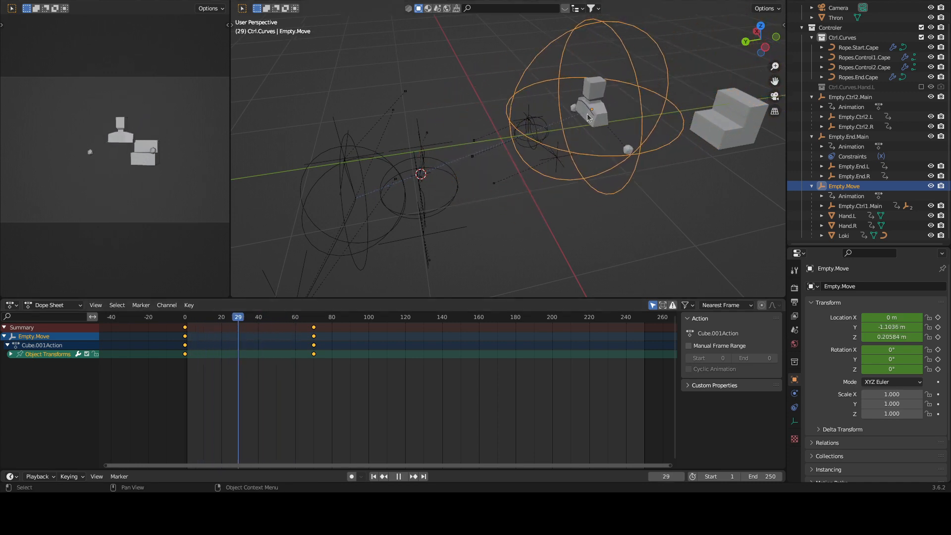
Select the Loki body and unmute its Object Transforms animation channel.
scroll(599, 113, up, 2)
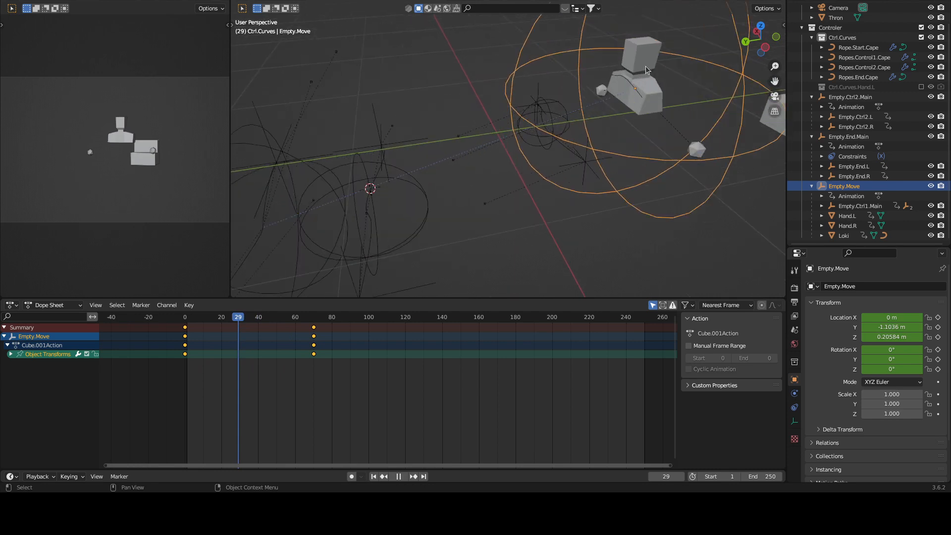
click(646, 69)
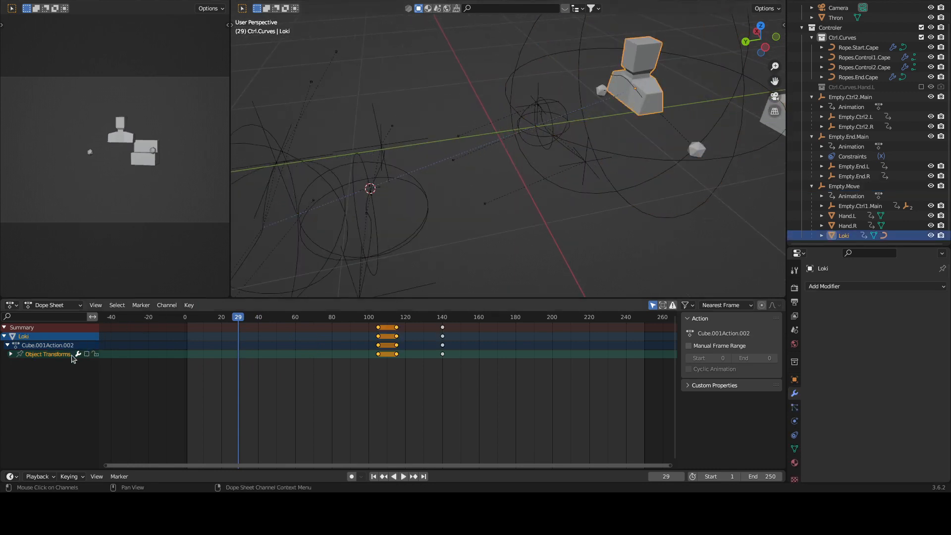
right_click(54, 356)
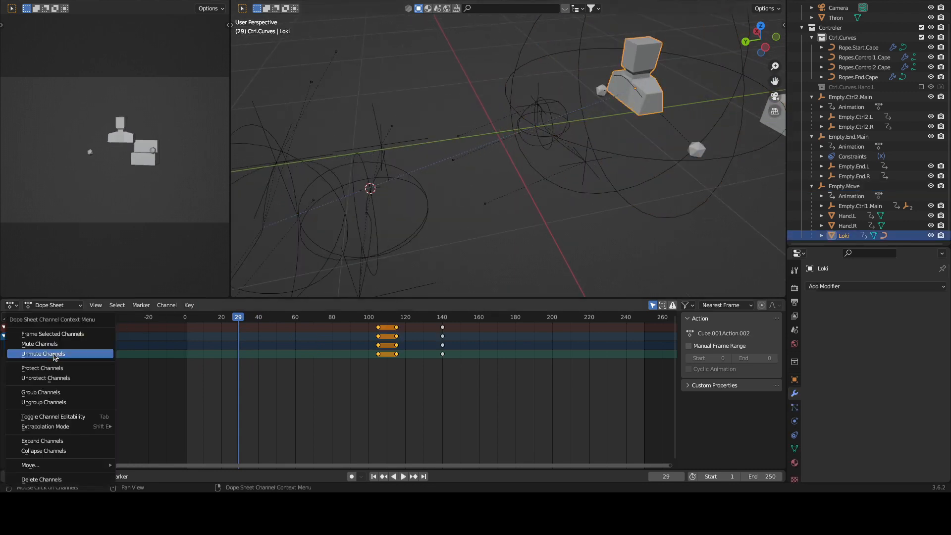
click(54, 355)
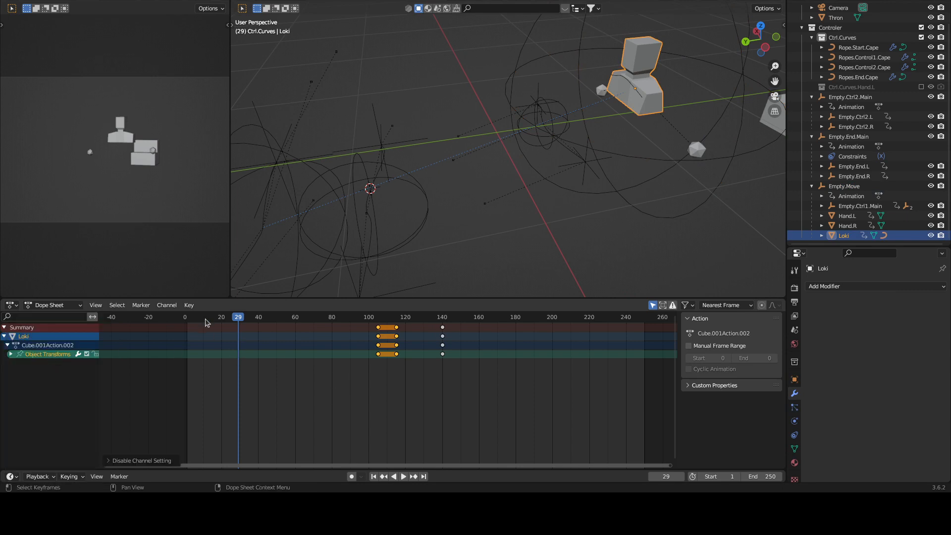
Play the animation to preview the body's motion, and return to frame 3.
key(space)
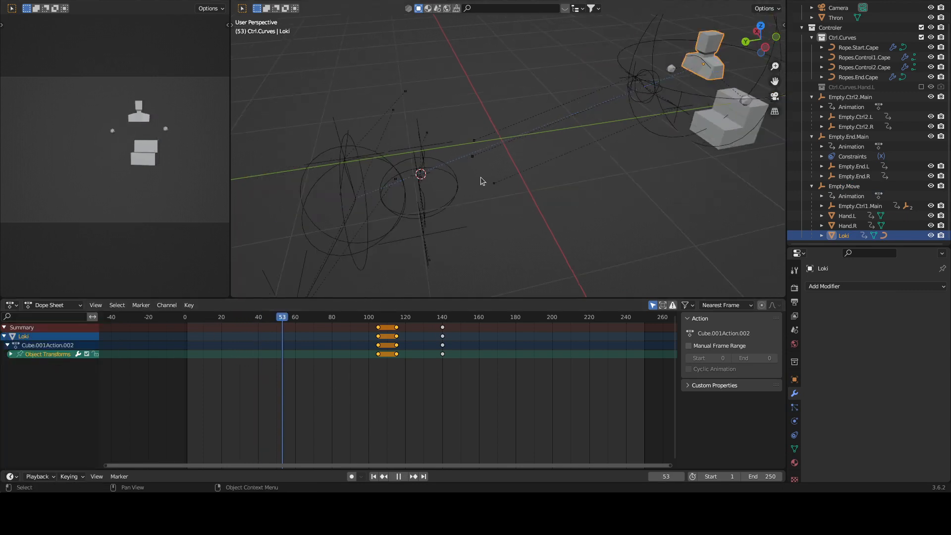
shift+middle_drag(442, 195, 420, 192)
drag(281, 317, 190, 322)
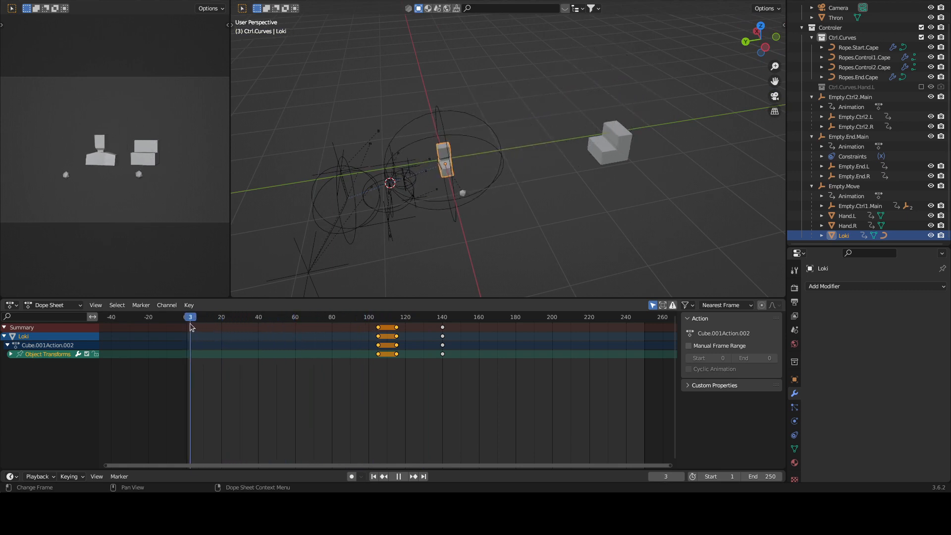
Mute Loki's Object Transforms channel and set the current frame to 29.
right_click(47, 353)
click(45, 344)
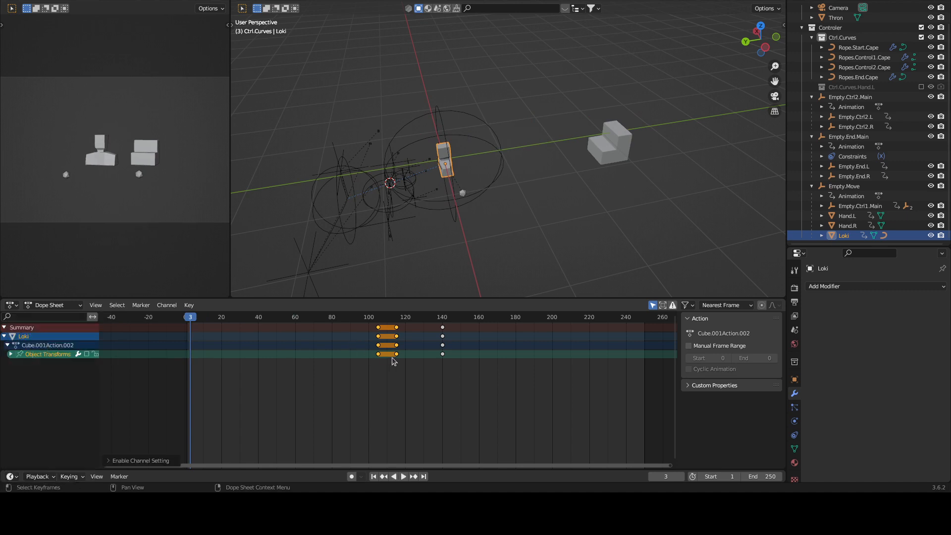
scroll(281, 335, down, 1)
drag(221, 318, 258, 330)
Examine the Rope.Start.Cape curve on the body and the Ropes.Control1.Cape curve behind it.
scroll(537, 166, up, 6)
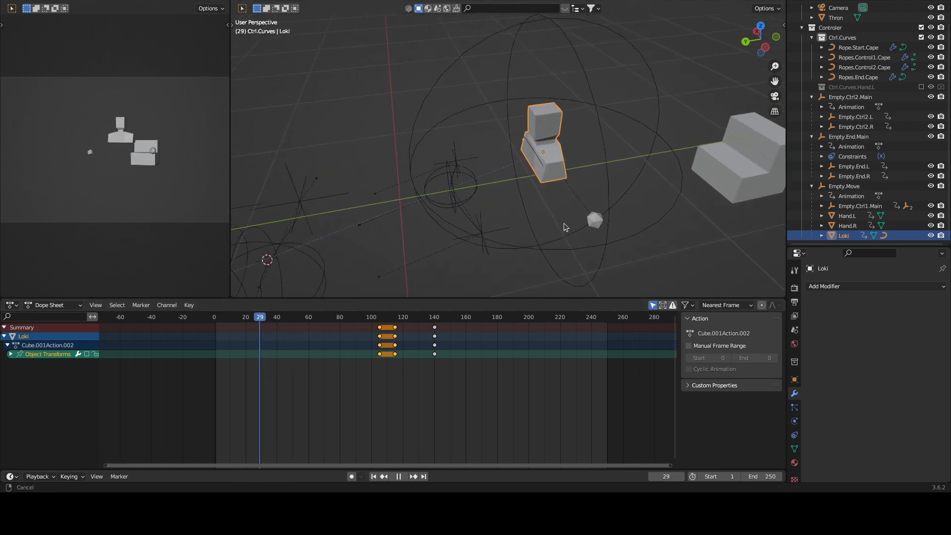
middle_drag(566, 226, 582, 218)
scroll(554, 161, down, 2)
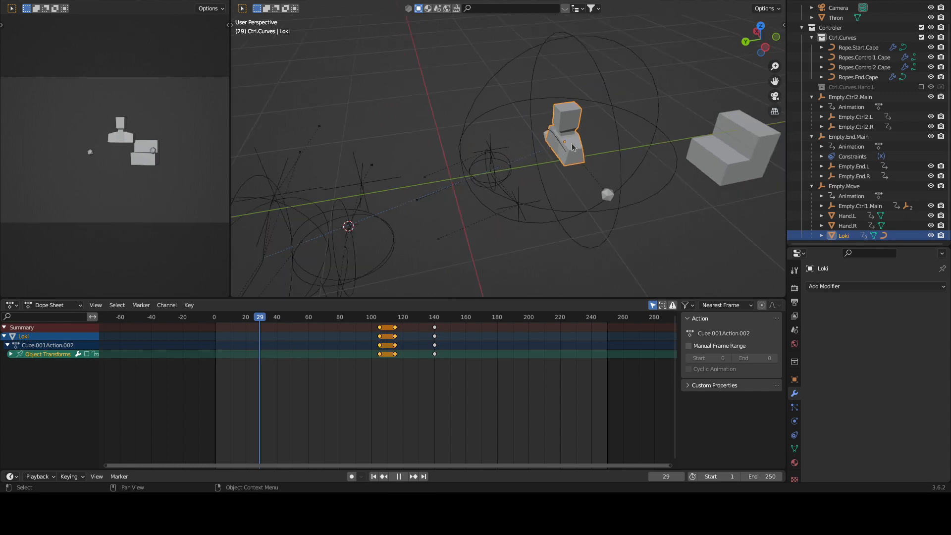
scroll(557, 144, up, 2)
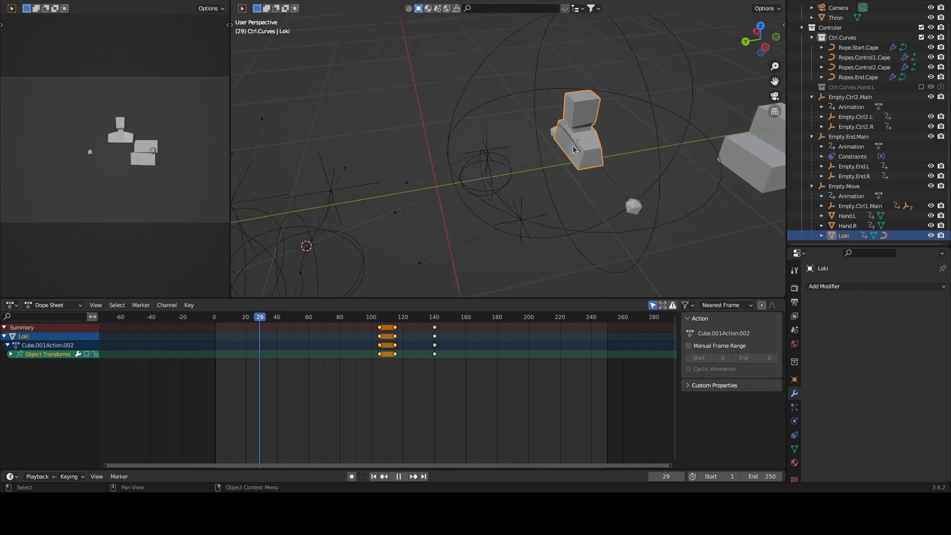
click(573, 142)
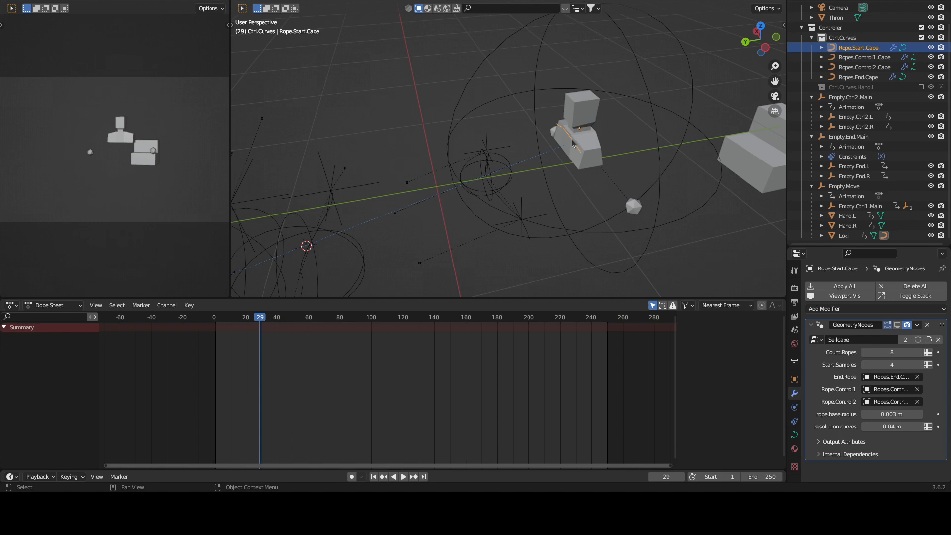
click(498, 195)
middle_drag(535, 209, 485, 190)
scroll(469, 194, up, 3)
shift+middle_drag(484, 189, 489, 181)
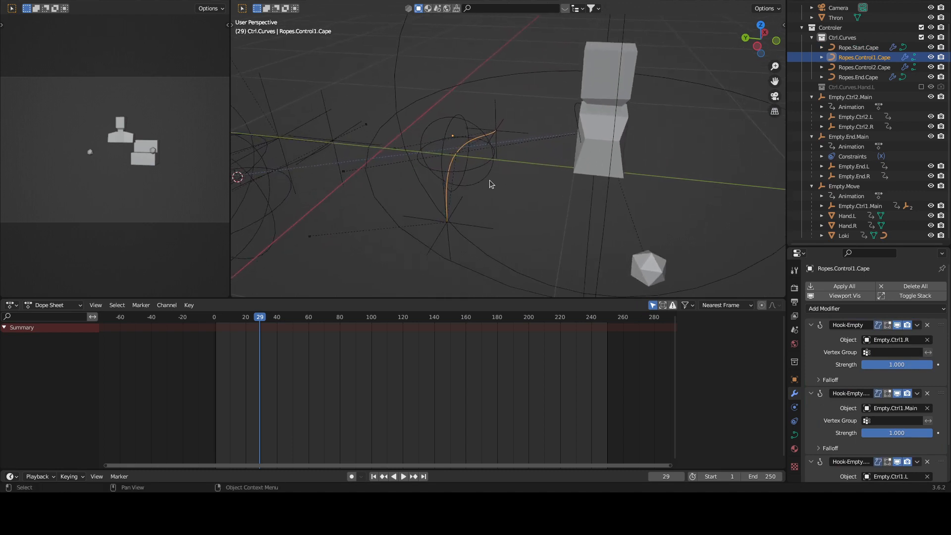
Enable viewport display of the Seilcape Geometry Nodes modifier on Rope.Start.Cape.
click(573, 115)
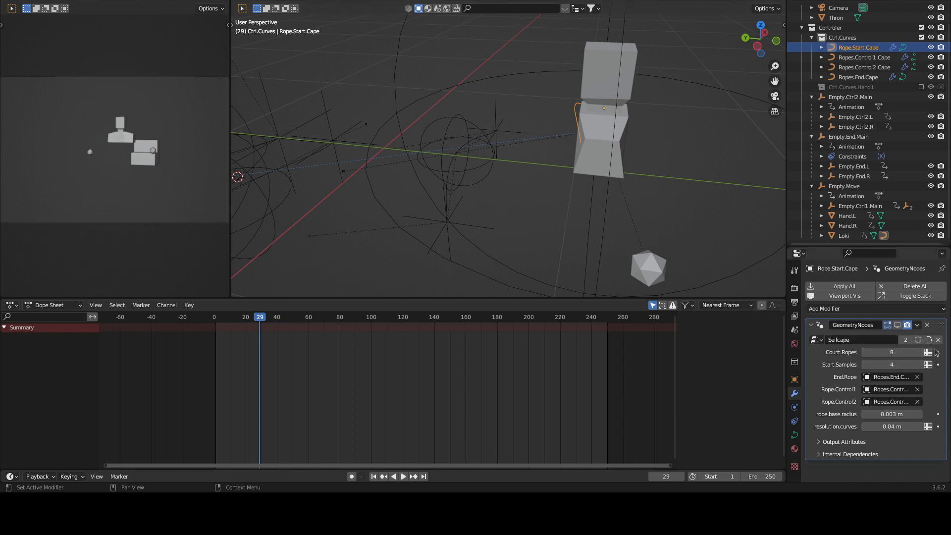
click(896, 325)
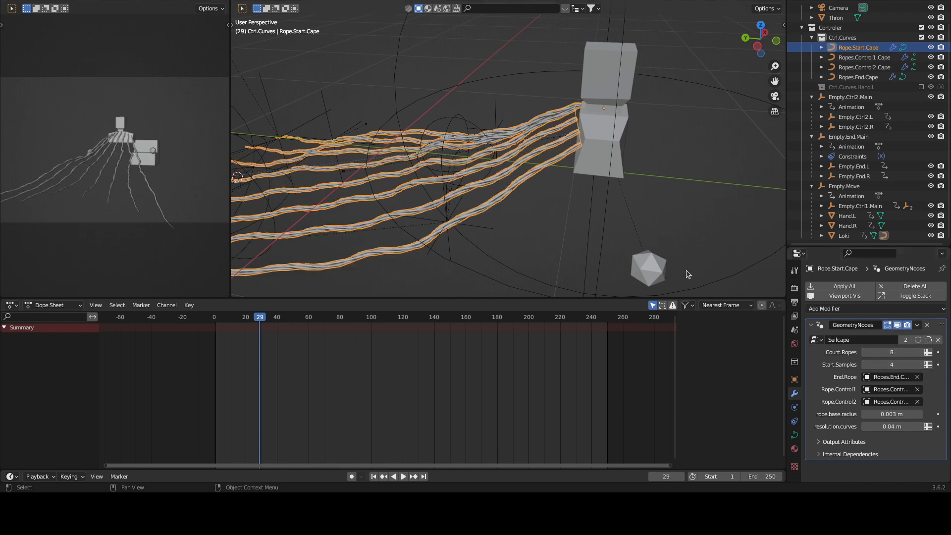
Try to move the Ropes.Control1.Cape curve itself, and cancel the move.
middle_drag(510, 210, 488, 213)
click(447, 200)
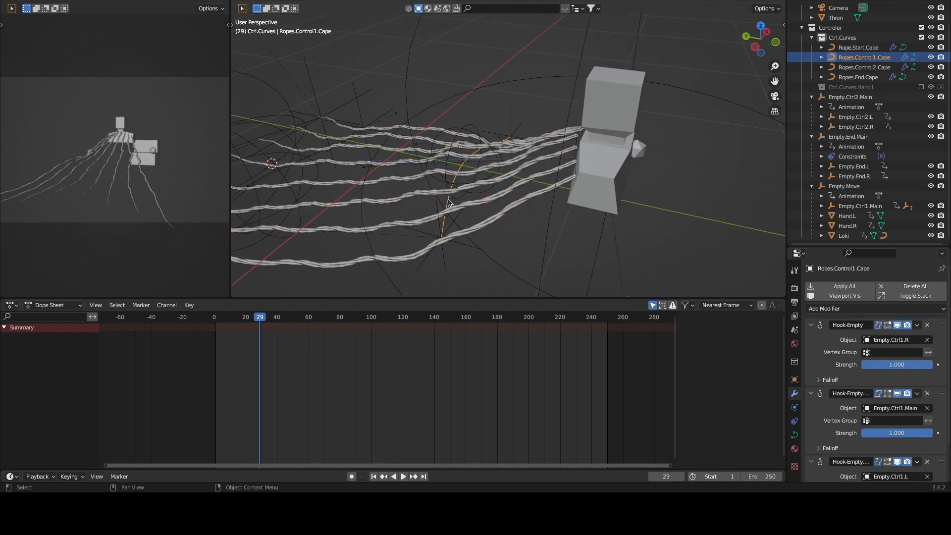
key(g)
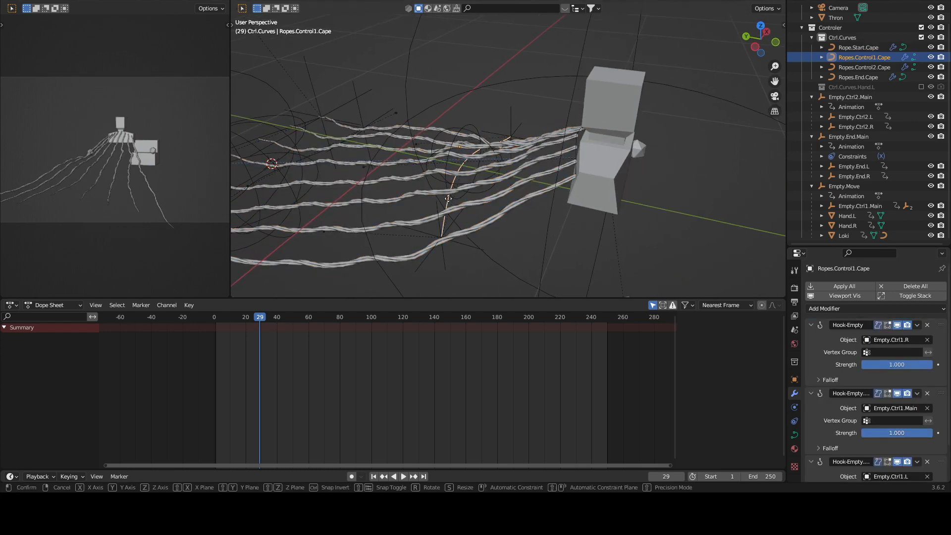
right_click(434, 190)
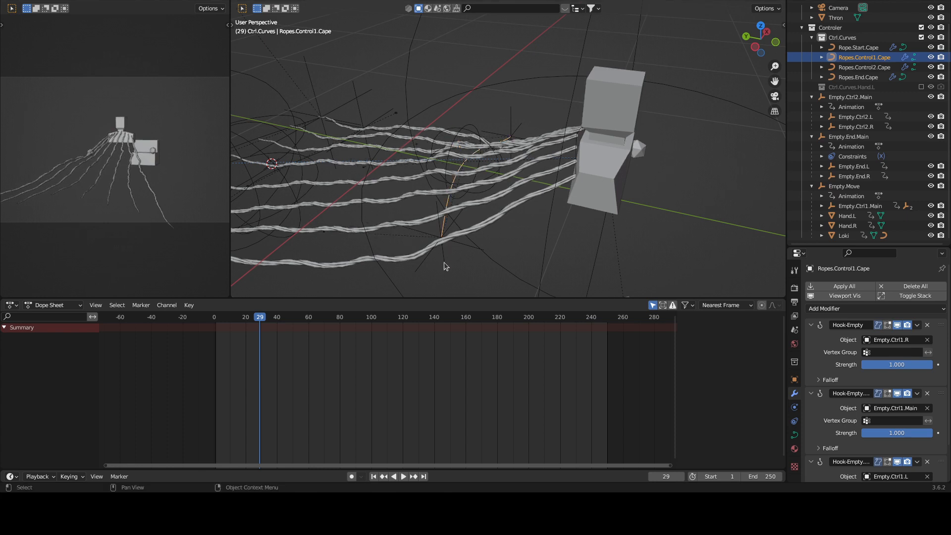
Try moving the Empty.Ctrl1.R and Empty.Ctrl1.Main controllers to bend the cape ropes, and undo the moves.
click(444, 263)
key(g)
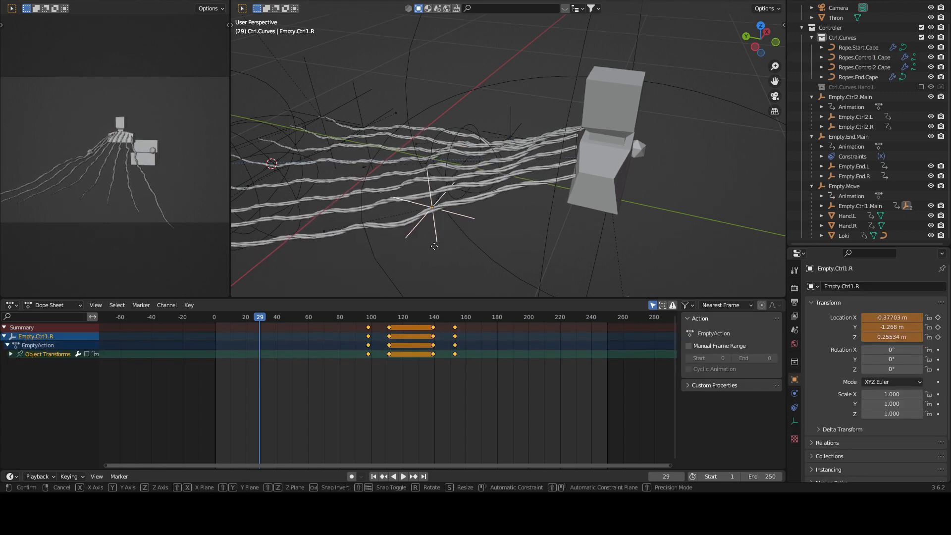
click(443, 249)
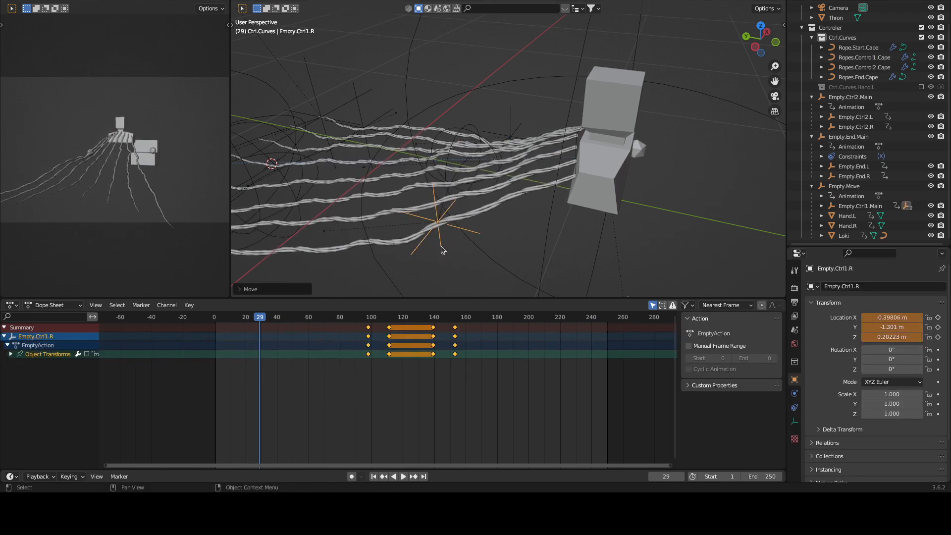
click(471, 130)
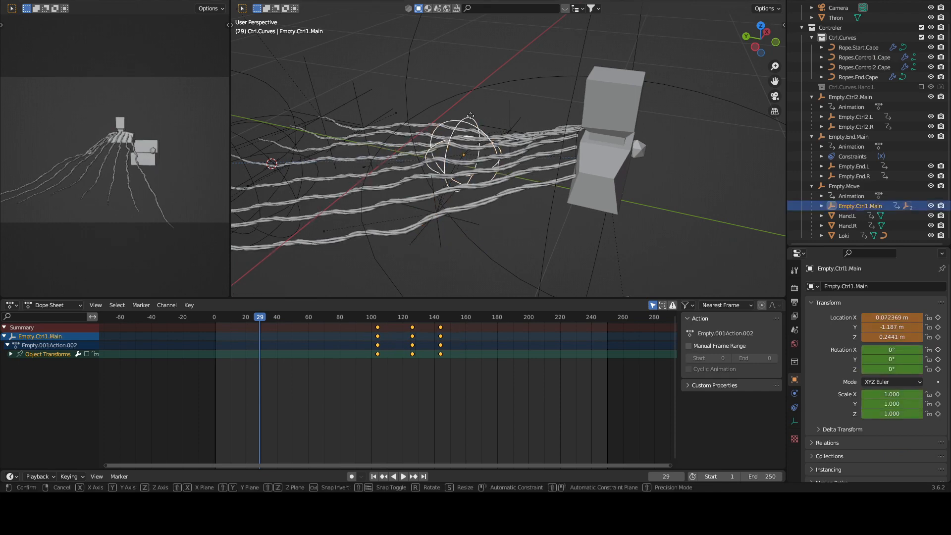
click(508, 116)
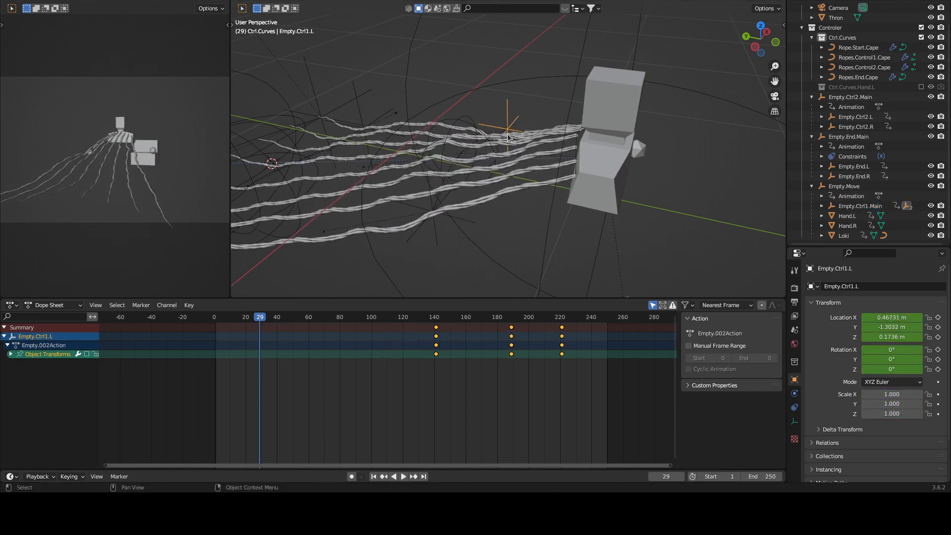
click(508, 137)
click(507, 136)
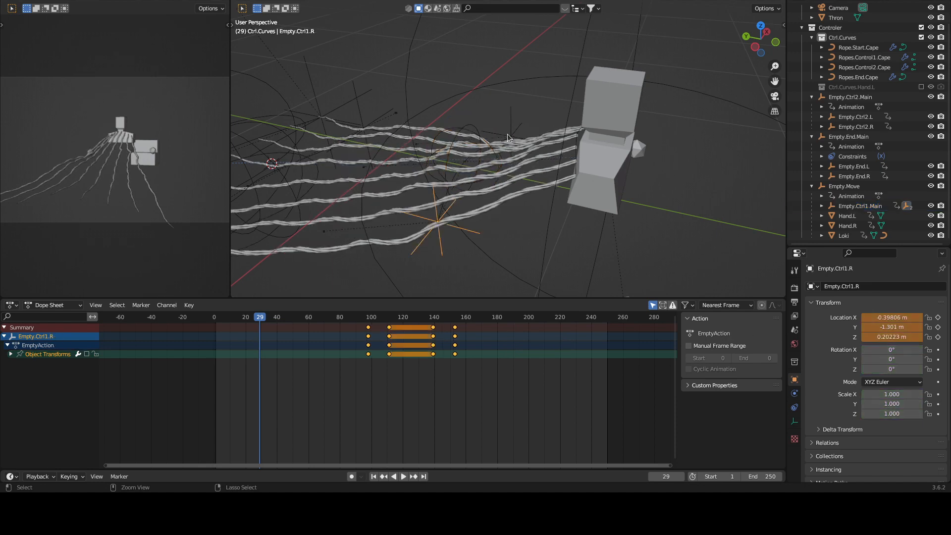
click(506, 135)
click(505, 136)
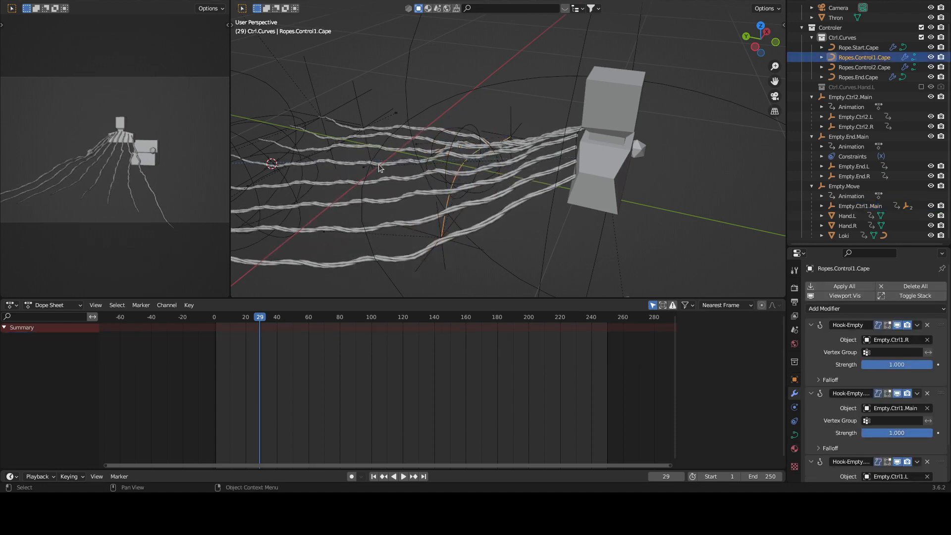
Test-move Empty.Ctrl2.Main, Empty.Ctrl2.L and Empty.Ctrl2.R one at a time, cancelling each move.
middle_drag(378, 168, 487, 173)
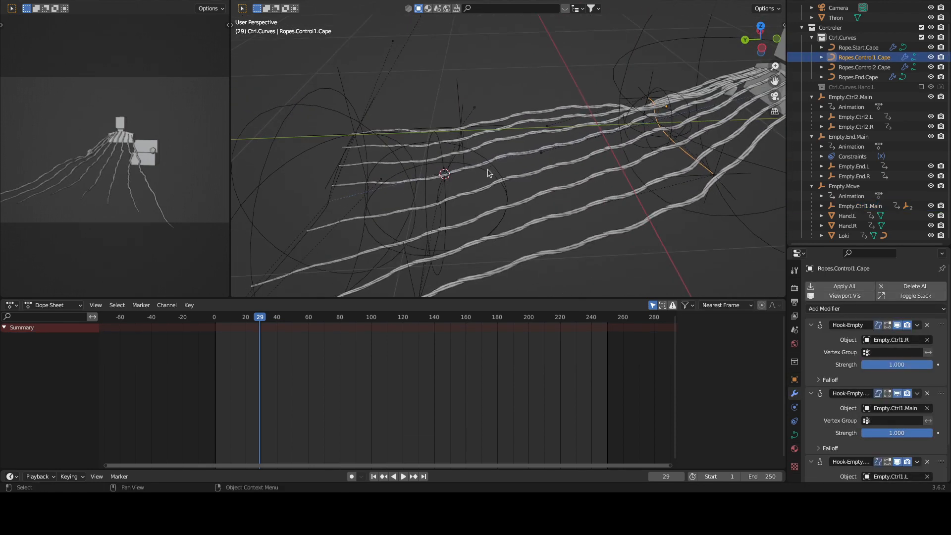
click(496, 172)
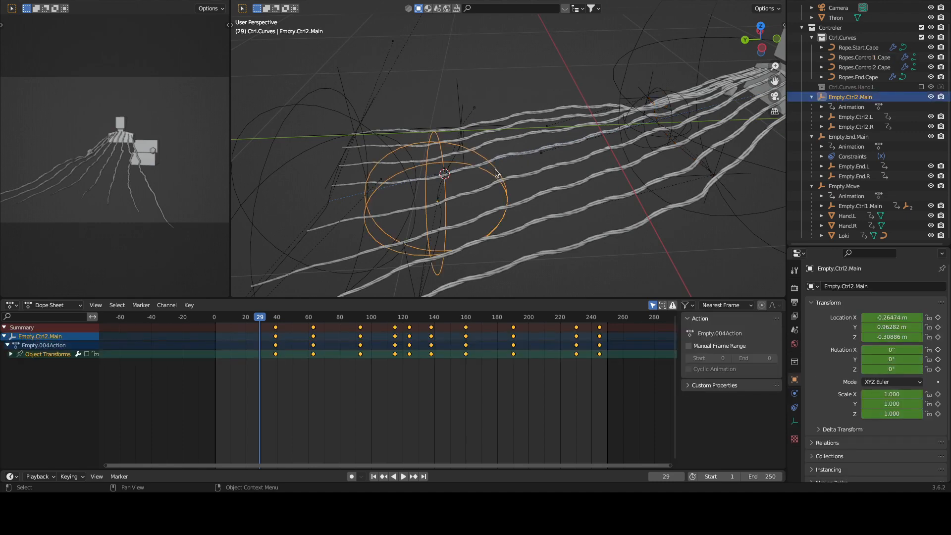
key(g)
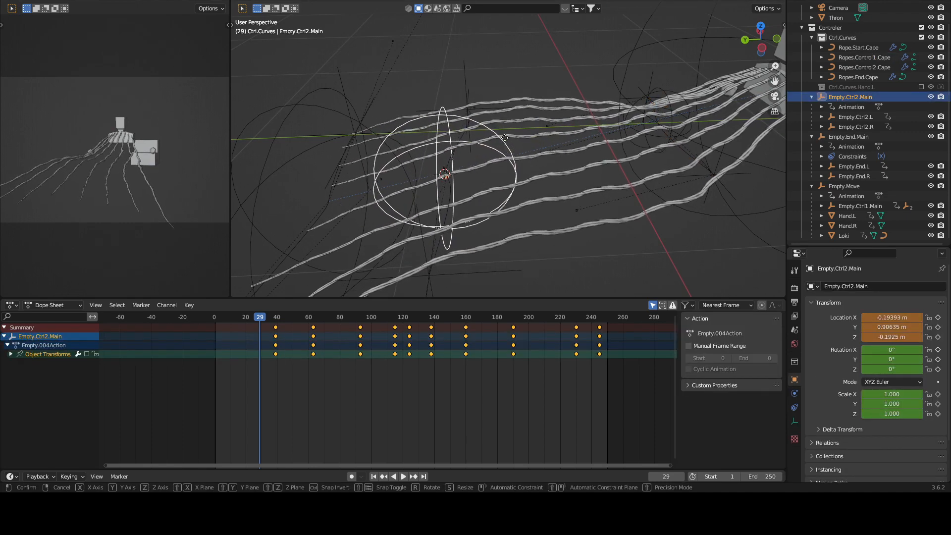
right_click(502, 140)
click(456, 104)
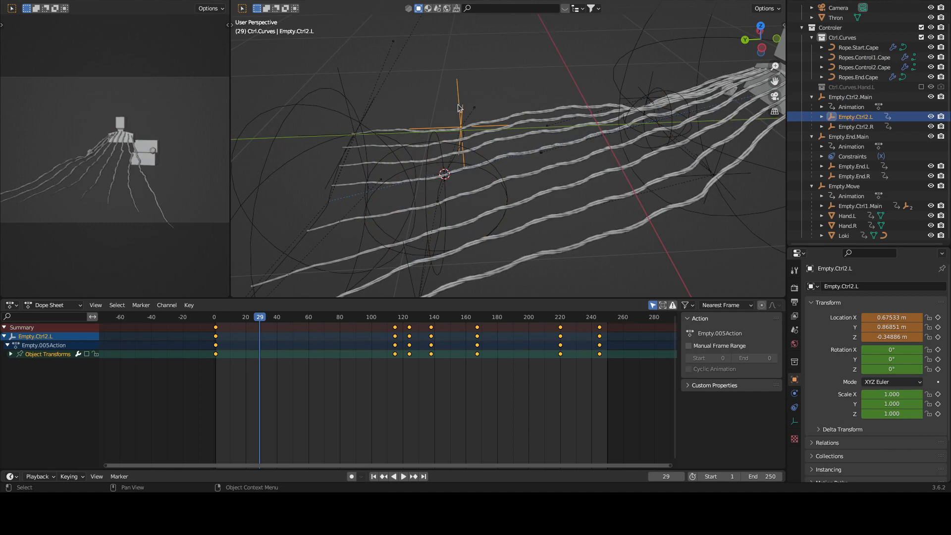
key(g)
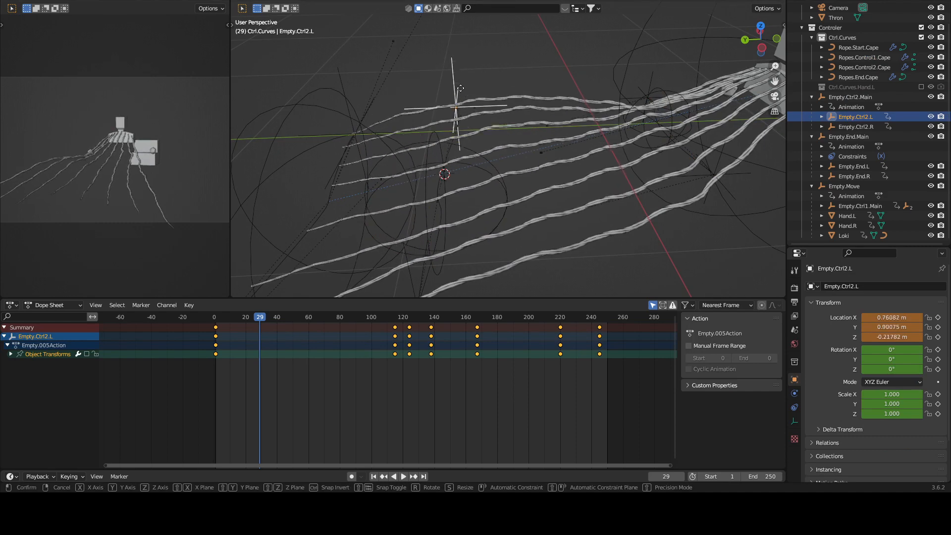
right_click(457, 95)
scroll(419, 233, down, 3)
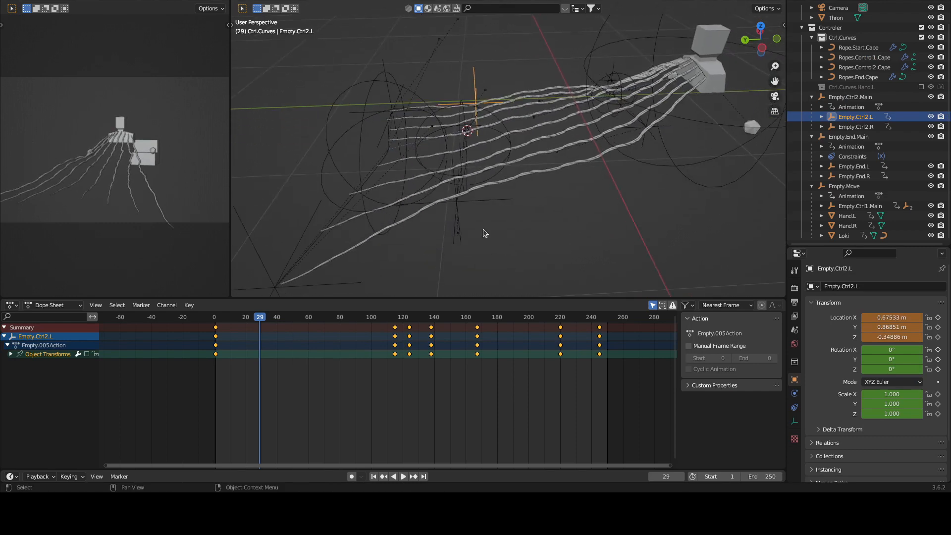
click(455, 236)
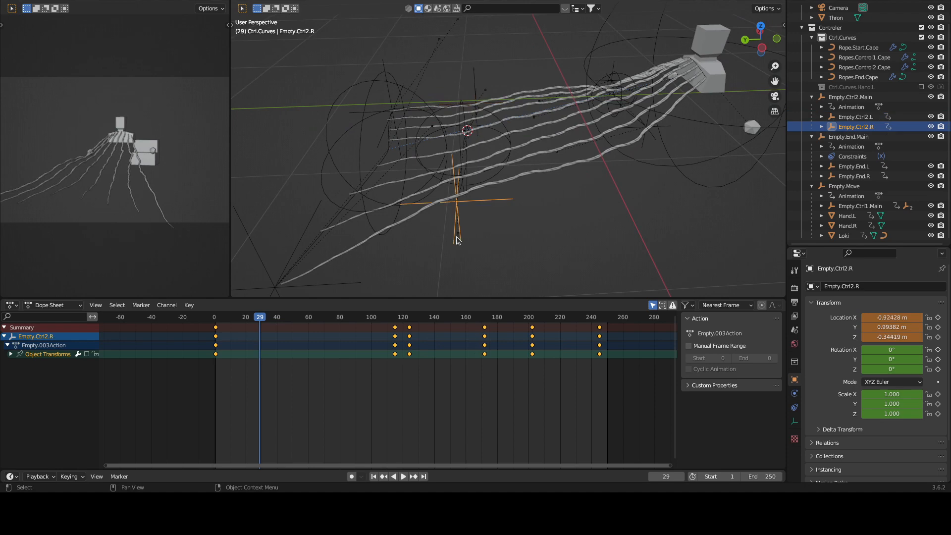
key(g)
right_click(463, 218)
Test-move the Empty.End.Main and Empty.End.L controllers at the free ends of the cape ropes.
middle_drag(387, 159, 366, 186)
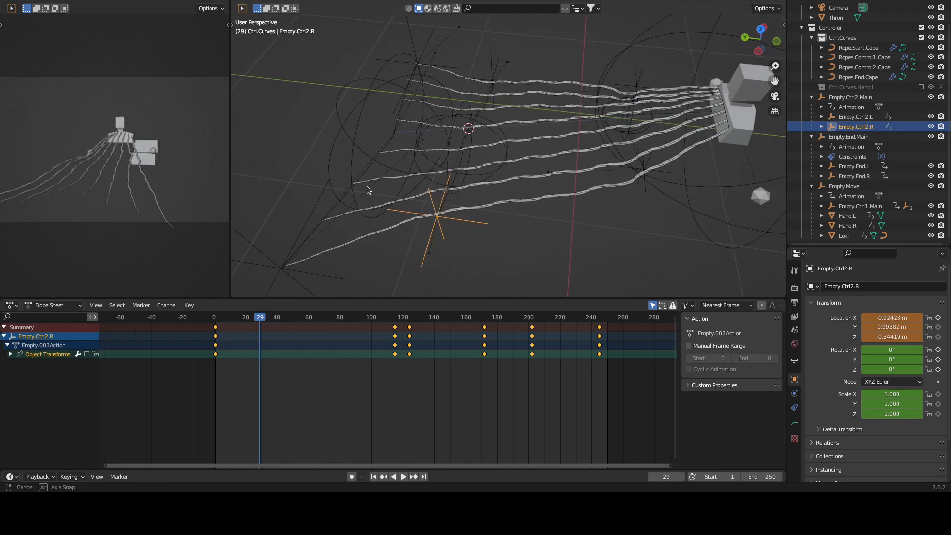
click(354, 147)
middle_drag(353, 147, 409, 144)
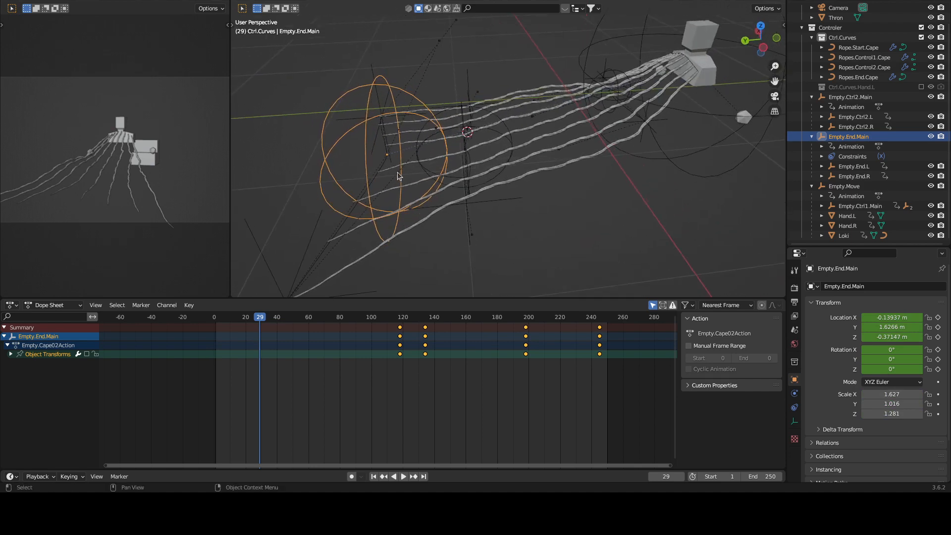
key(g)
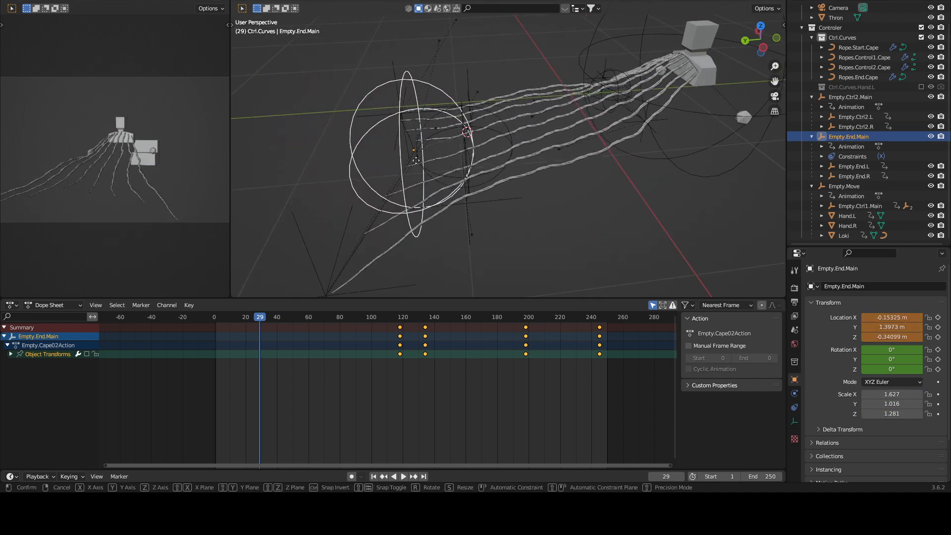
click(369, 167)
click(374, 71)
key(g)
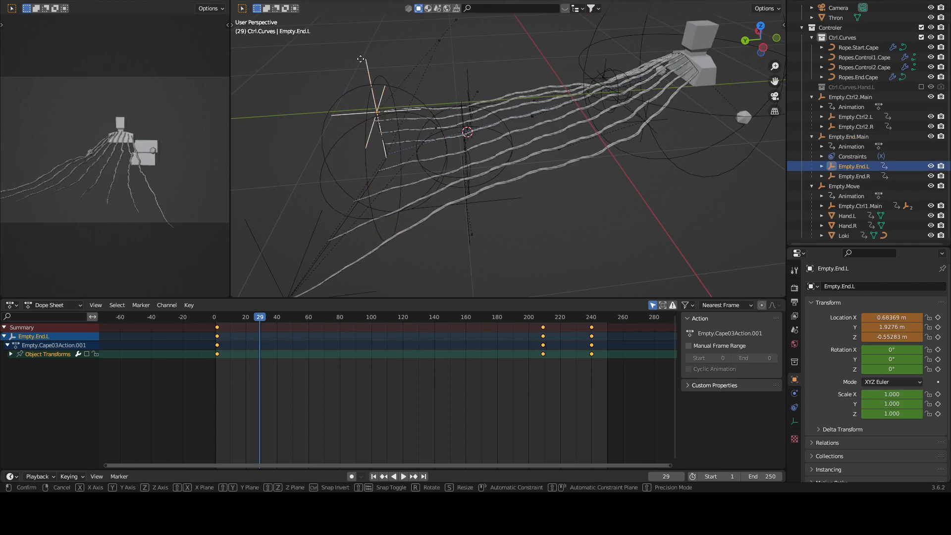
click(354, 83)
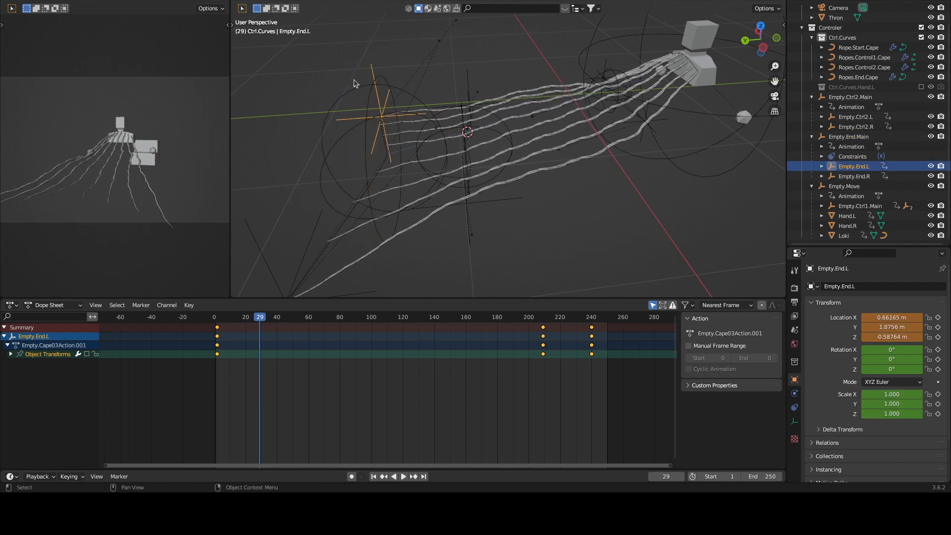
Try moving the Empty.End.R controller at the free end of the cape ropes, and cancel the move.
click(263, 259)
key(g)
key(Escape)
Play the animation to watch the cape ropes follow the moving Loki rig, and stop it.
middle_drag(453, 210, 548, 186)
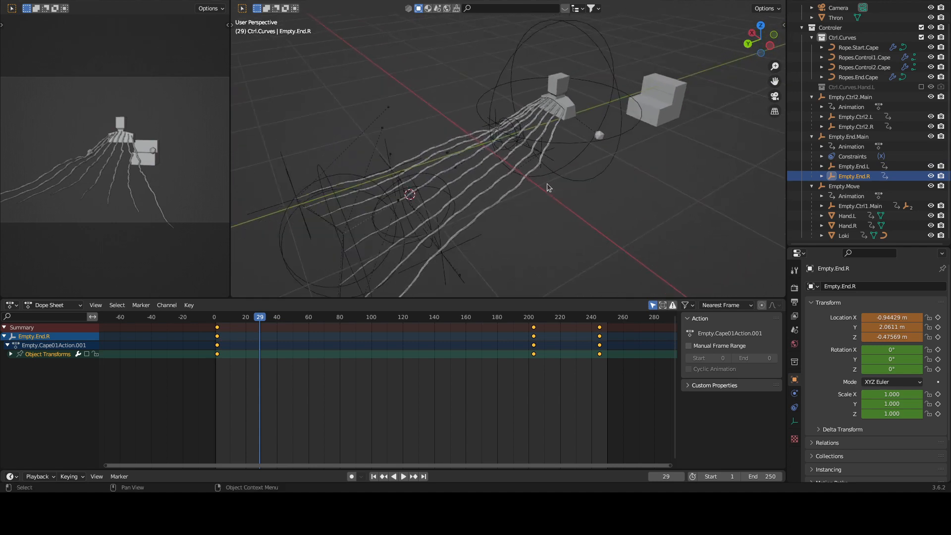
key(space)
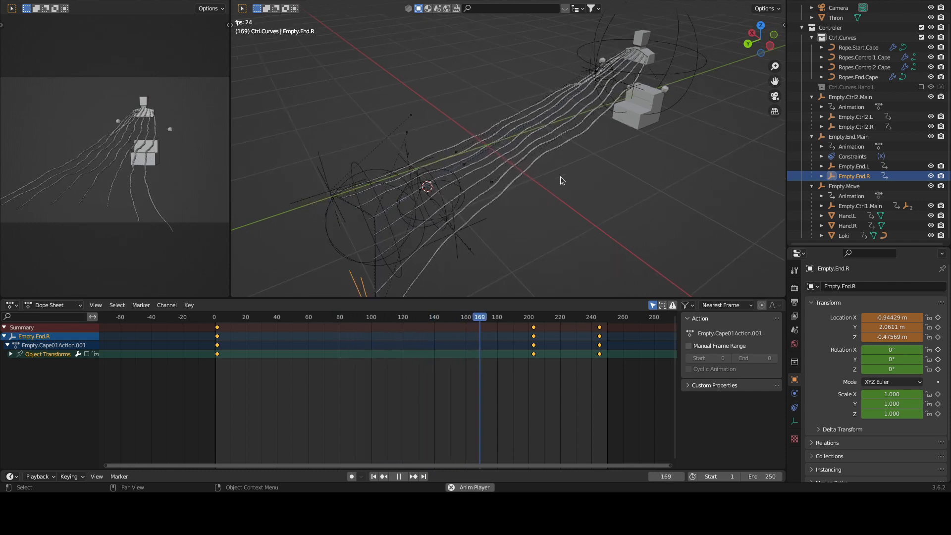
key(space)
Enable the Ctrl.Curves.Hand.L collection, play the animation with the hand ropes, and exclude the collection again.
scroll(586, 155, up, 2)
shift+middle_drag(661, 72, 602, 155)
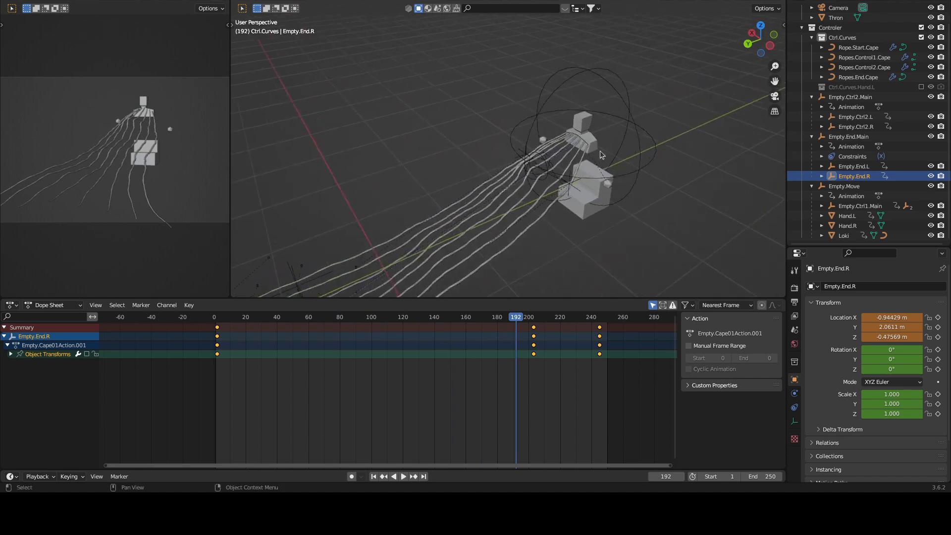
scroll(601, 155, up, 2)
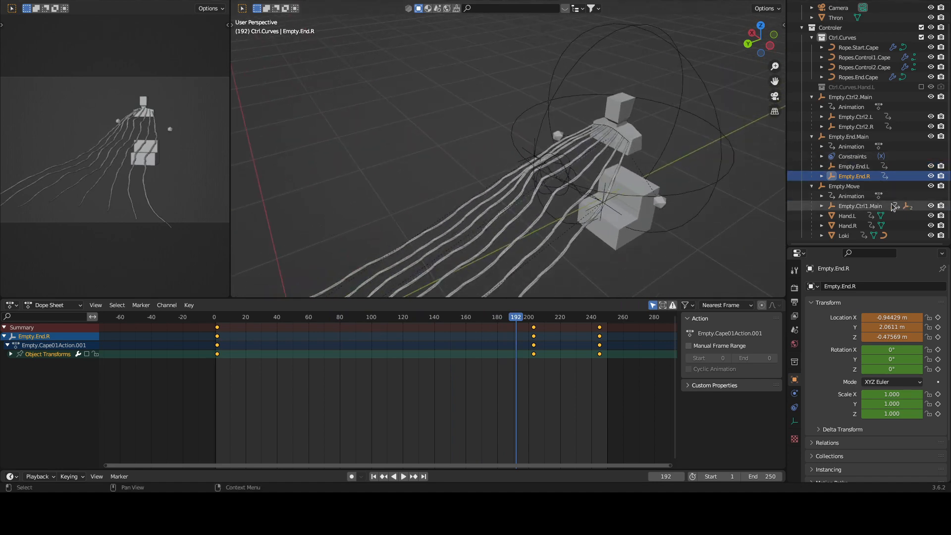
click(921, 91)
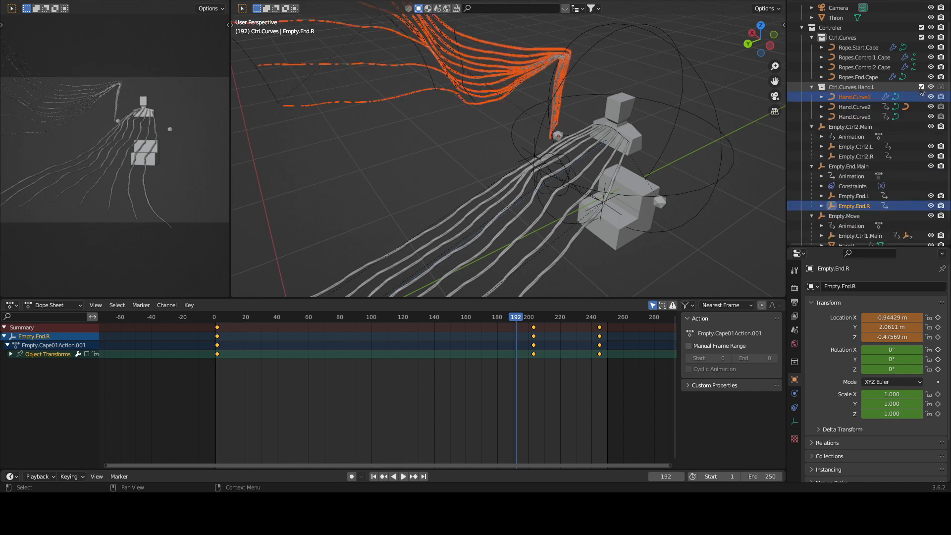
scroll(527, 134, down, 2)
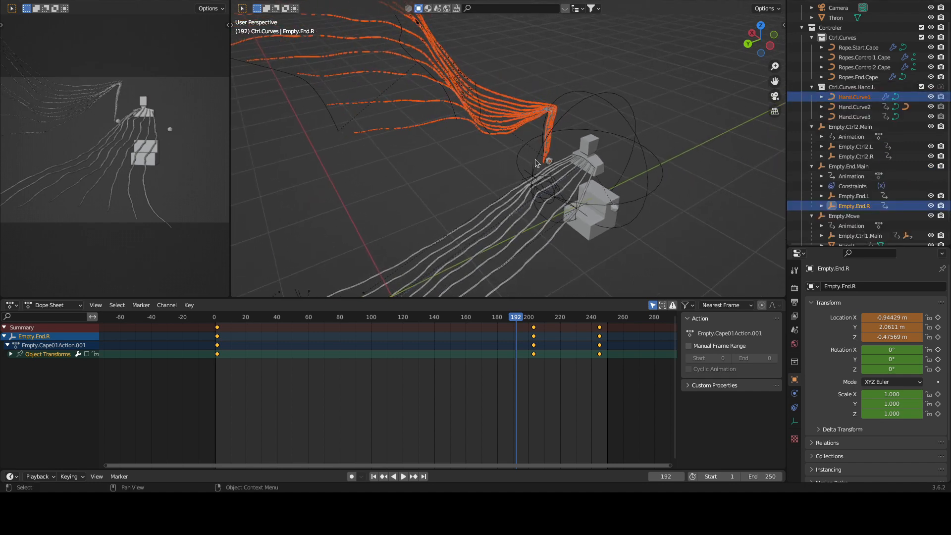
key(space)
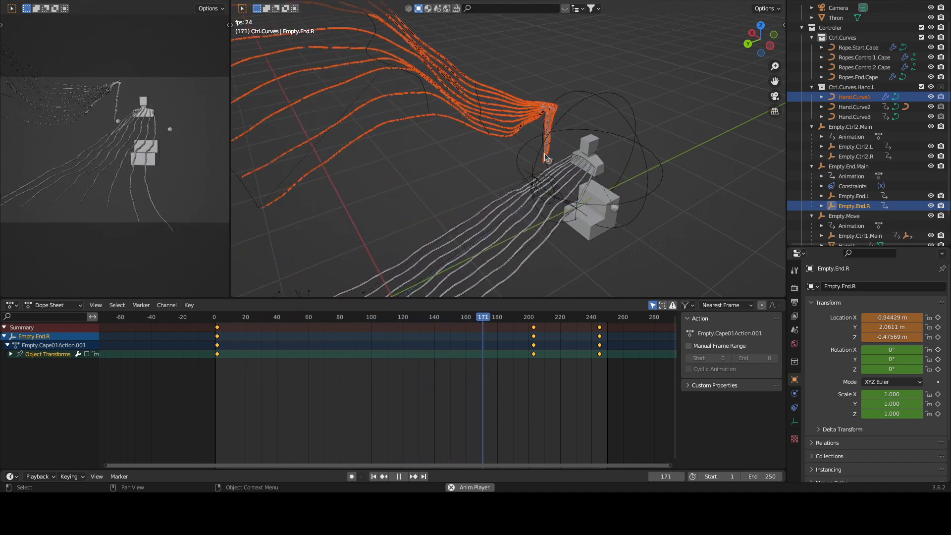
key(space)
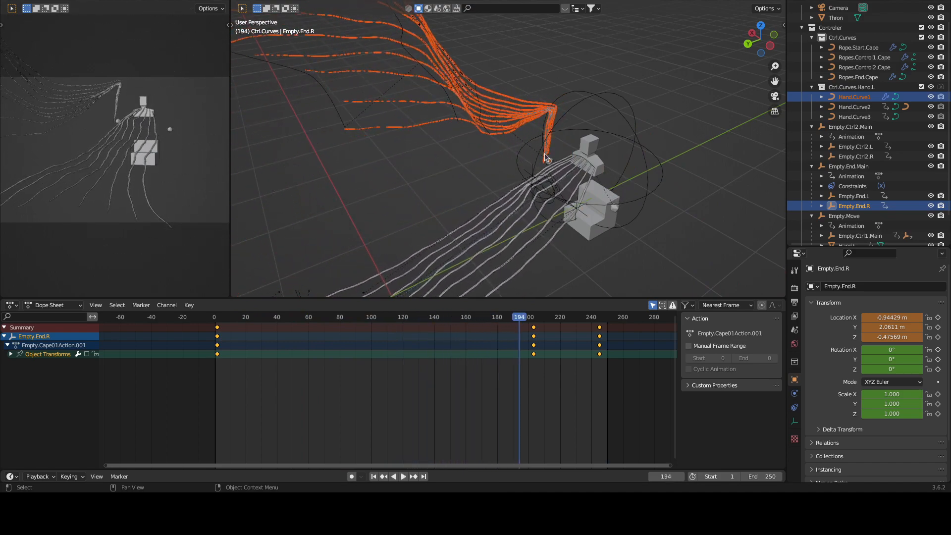
click(921, 87)
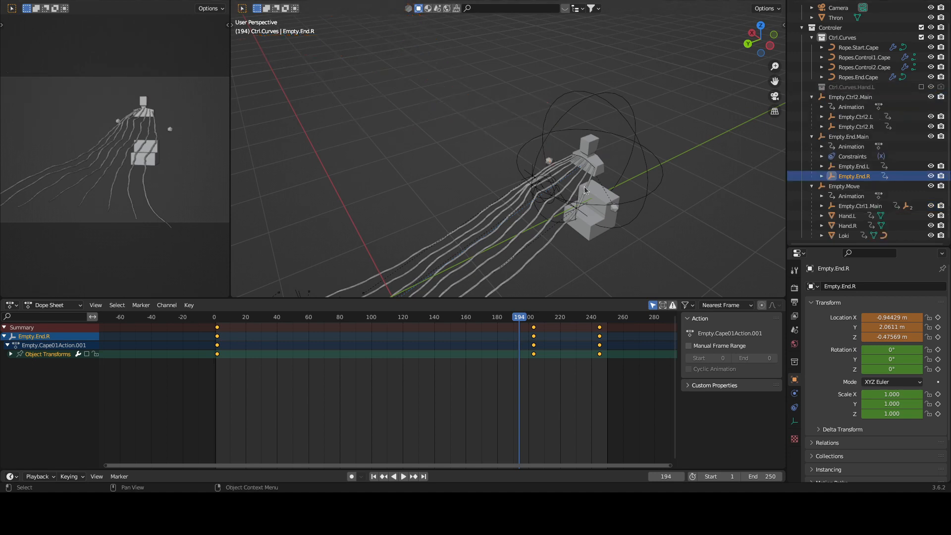
Select the Rope.Start.Cape object and switch to the workspace showing its Geometry Nodes tree.
shift+middle_drag(585, 186, 546, 146)
scroll(558, 165, up, 4)
click(546, 145)
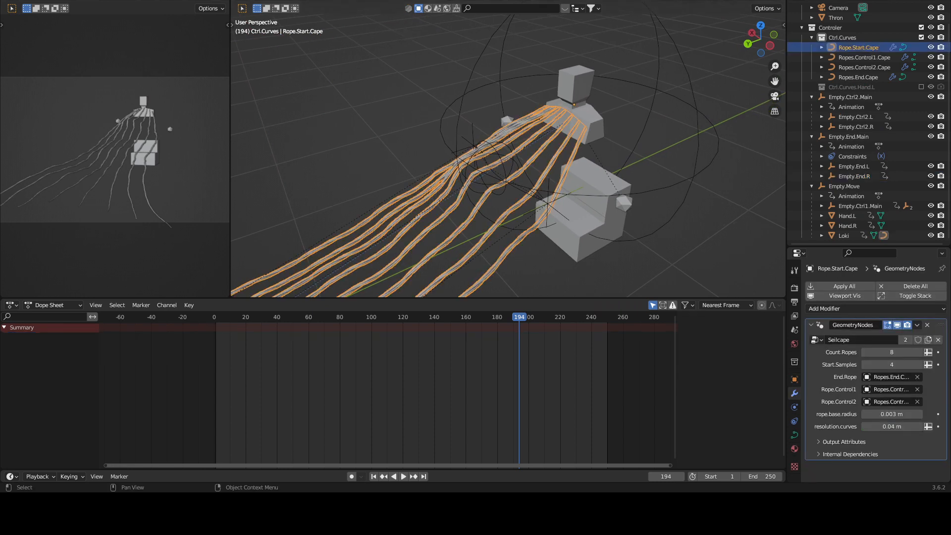
key(ctrl+Page_Down)
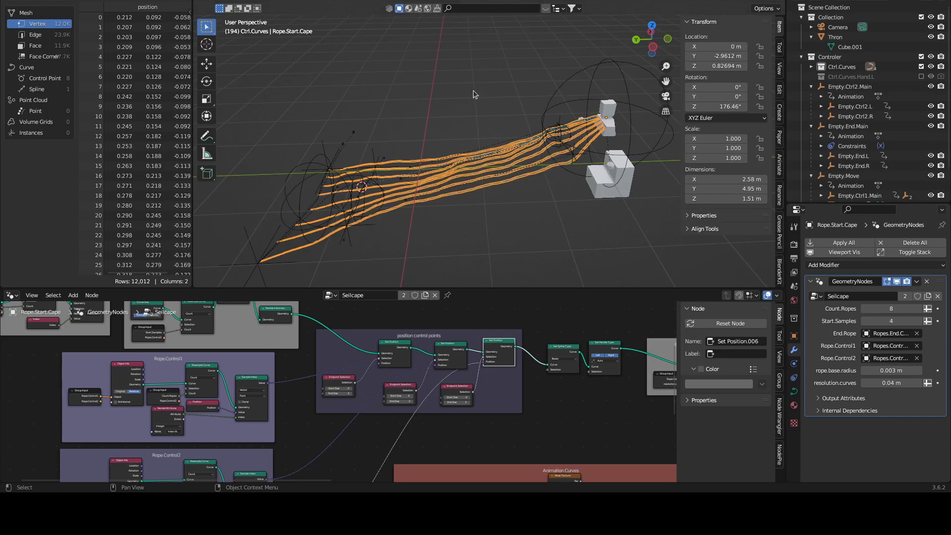
Look over the whole Seilcape node tree and select its Rope.Start frame.
scroll(277, 363, down, 4)
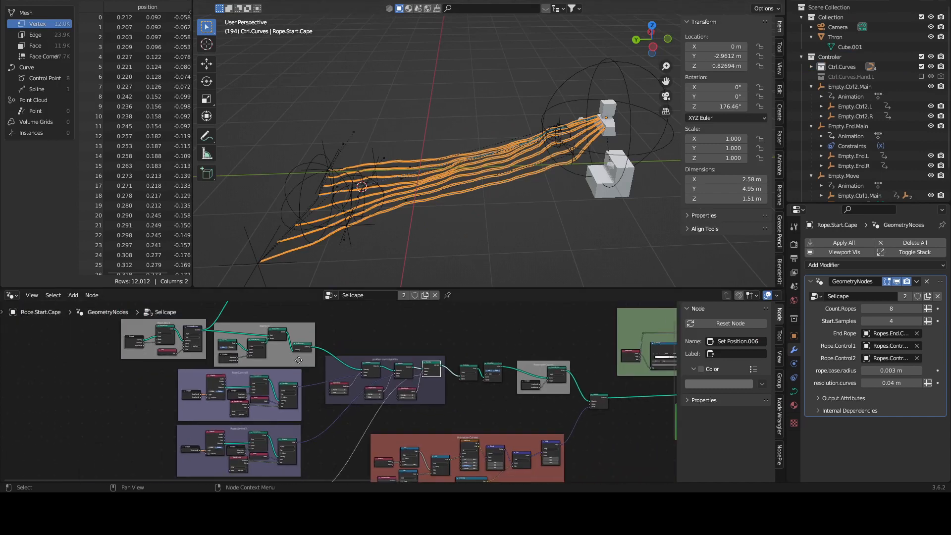
scroll(269, 361, down, 4)
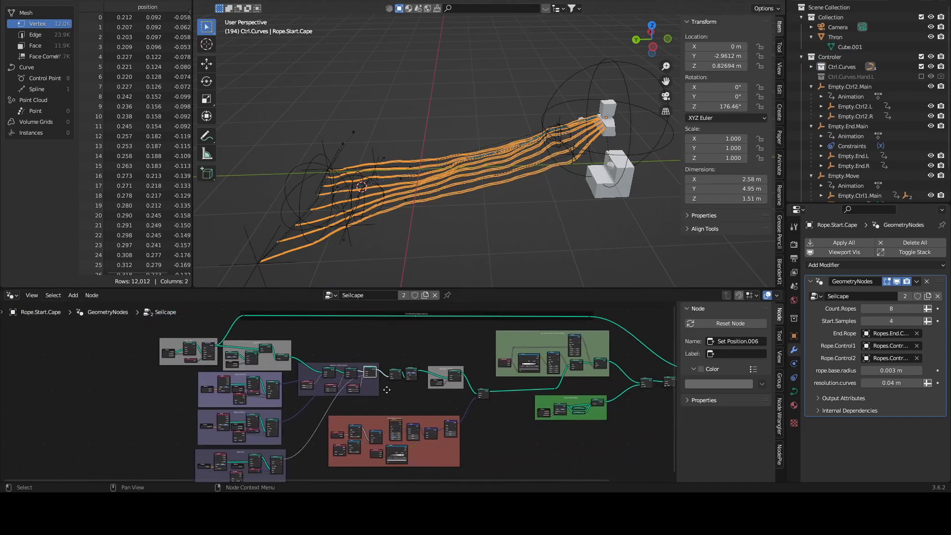
middle_drag(299, 397, 405, 398)
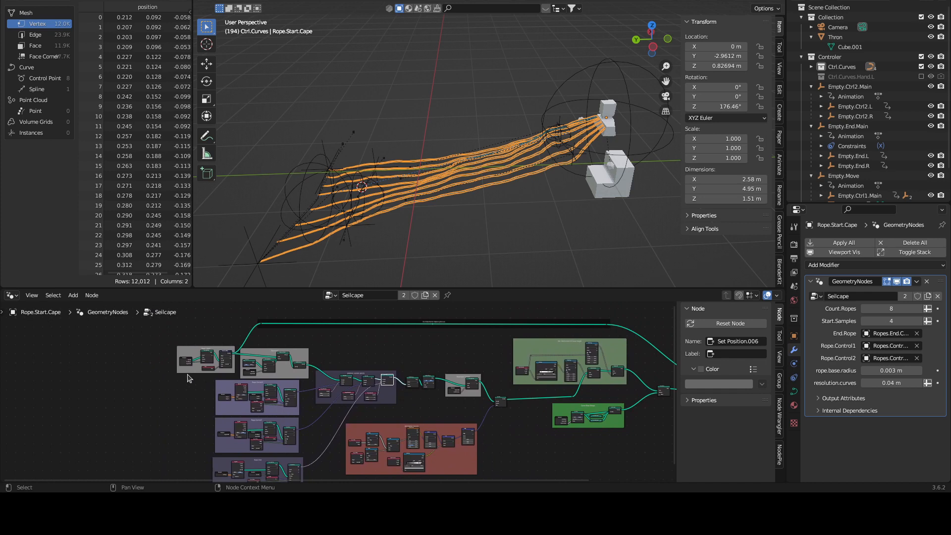
scroll(179, 357, up, 4)
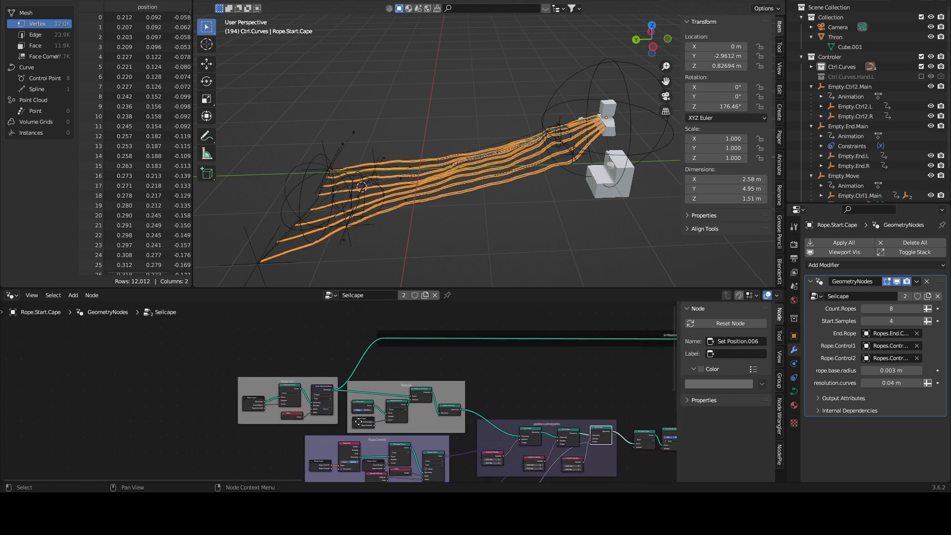
scroll(252, 413, up, 4)
middle_drag(246, 353, 308, 317)
click(312, 311)
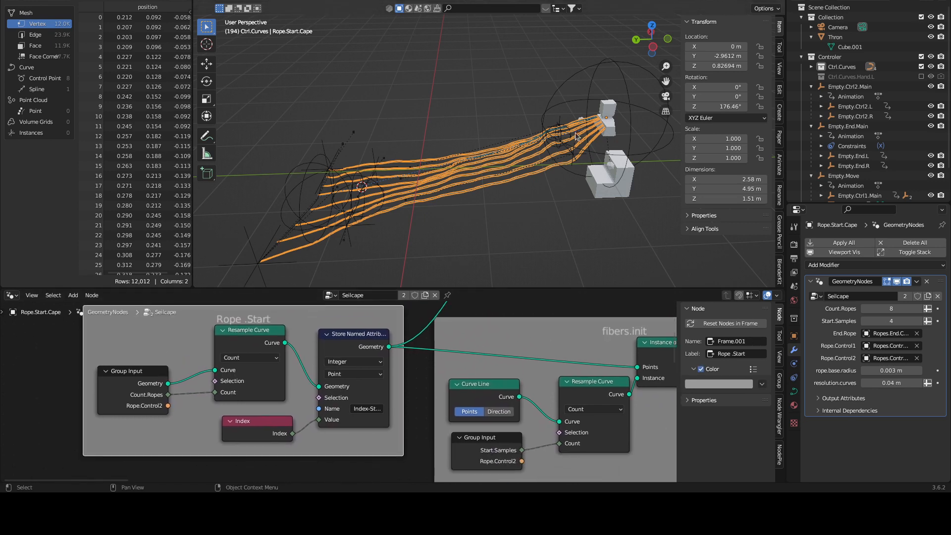
Examine the rope starts on the shoulders and raise the modifier's Count.Ropes value past 10.
shift+middle_drag(574, 133, 465, 140)
scroll(469, 133, up, 6)
scroll(436, 138, up, 4)
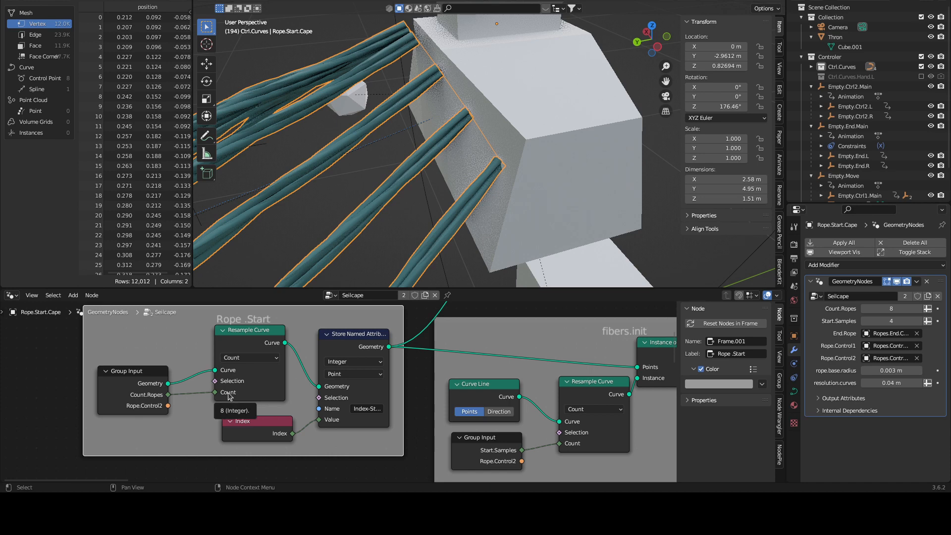
mouse_move(436, 174)
middle_down()
mouse_move(472, 175)
mouse_move(451, 165)
middle_up()
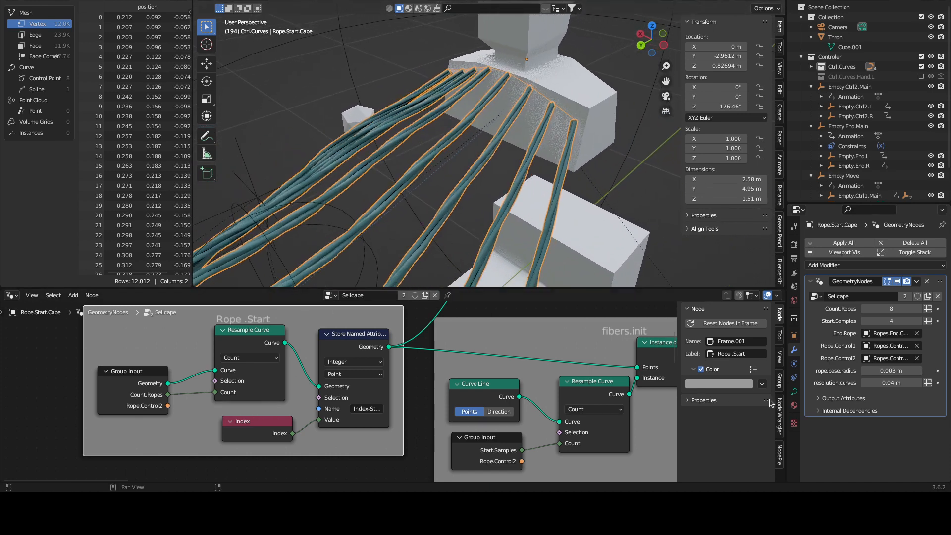
click(919, 309)
click(919, 308)
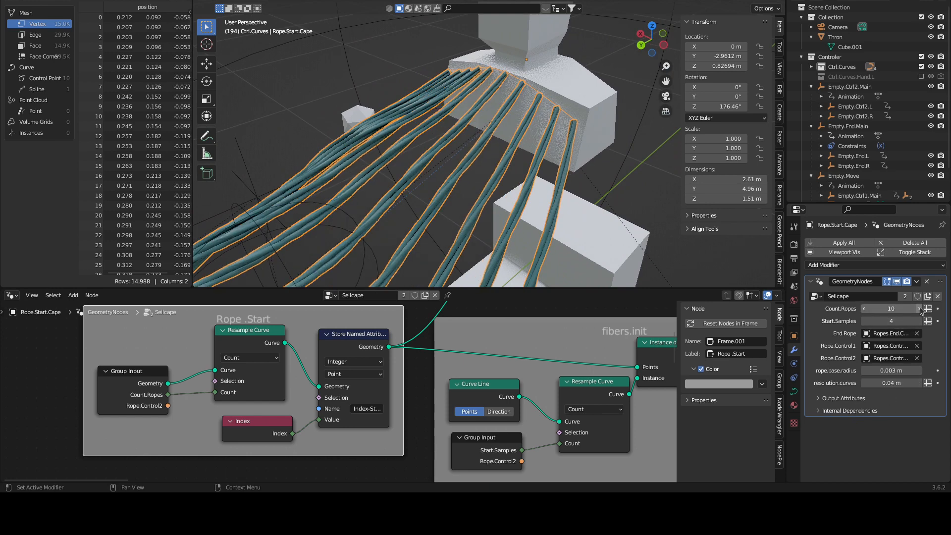
click(919, 309)
Lower the modifier's Count.Ropes to 4 for comparison, and set it back to 8.
click(864, 308)
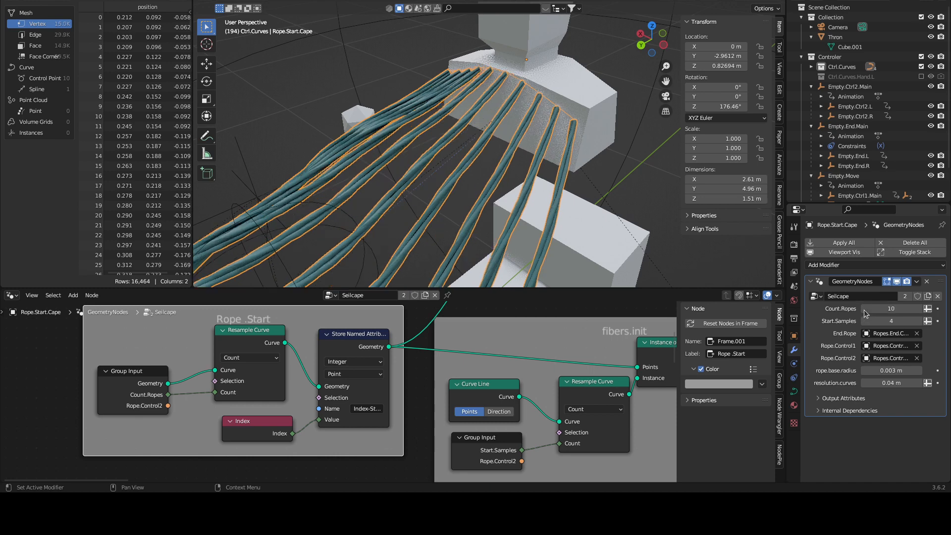
click(864, 308)
click(864, 308)
click(864, 309)
click(864, 309)
click(864, 308)
click(864, 310)
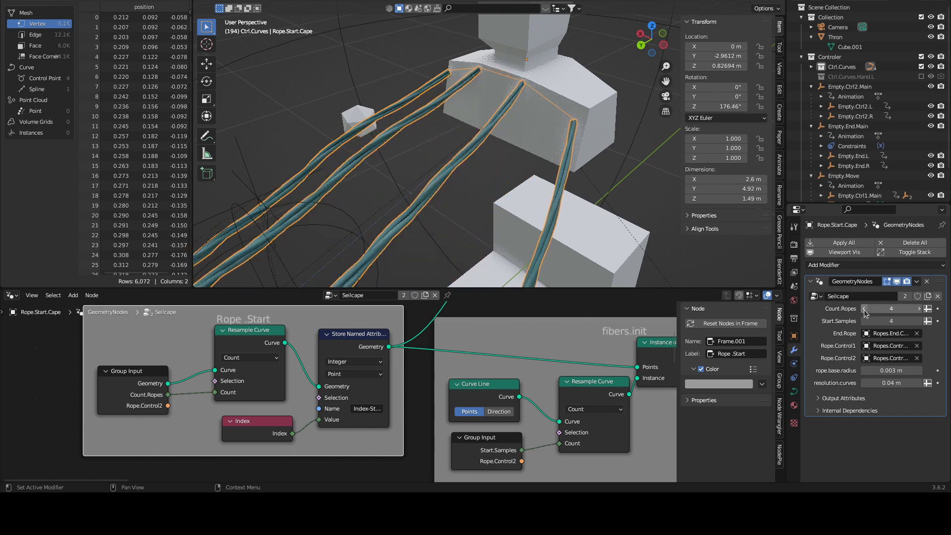
mouse_move(916, 309)
mouse_down()
mouse_move(938, 309)
mouse_move(916, 308)
mouse_up()
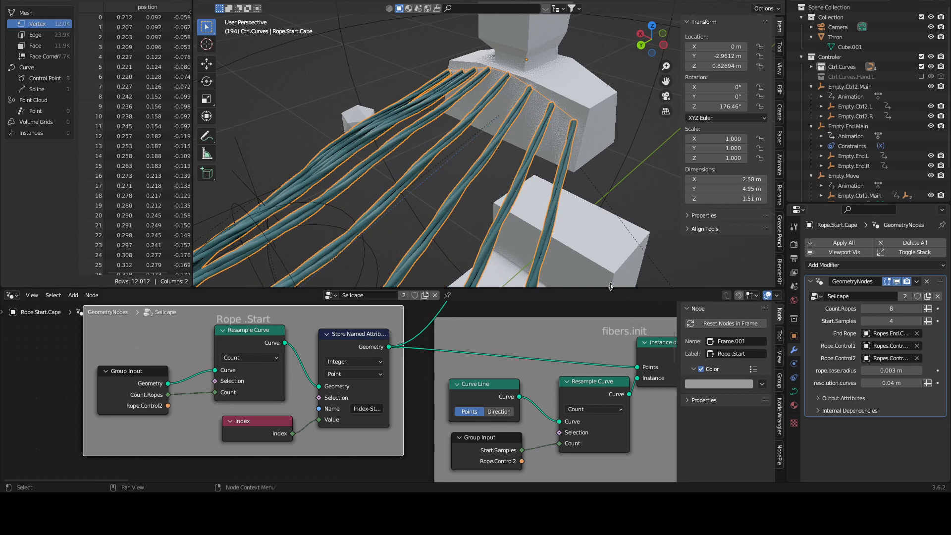
Examine the Store Named Attribute node and the fibers.init frame, comparing the Start.Samples input with the full length of the ropes.
scroll(476, 202, down, 2)
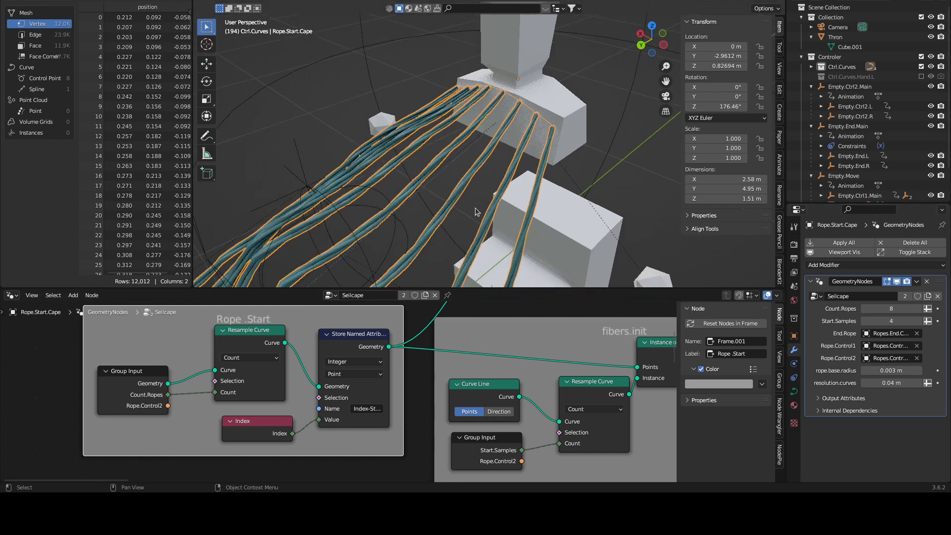
middle_drag(468, 215, 453, 213)
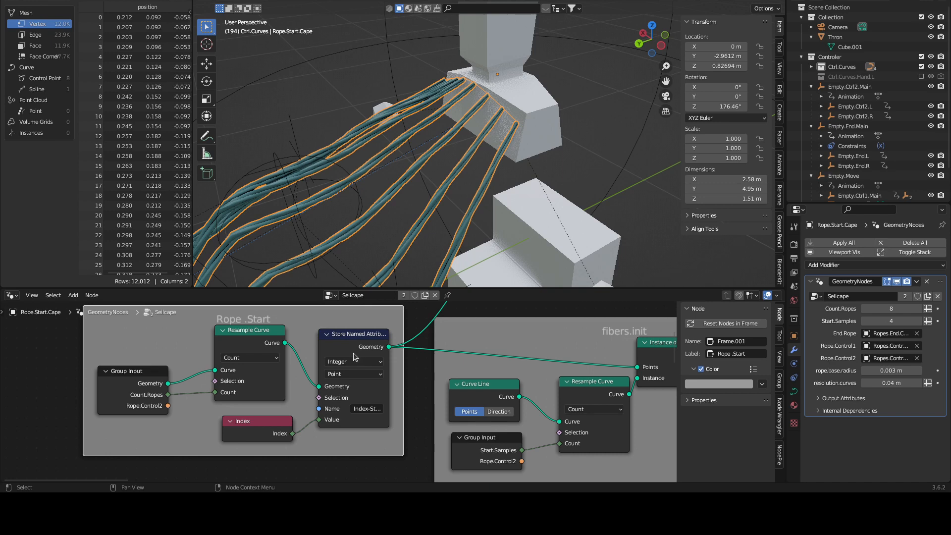
scroll(354, 357, down, 3)
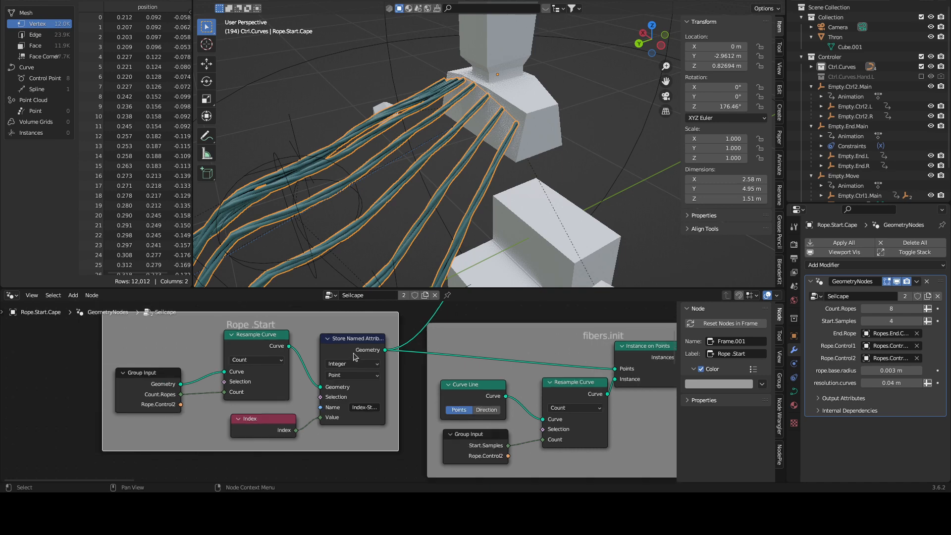
middle_drag(418, 367, 264, 329)
scroll(374, 363, up, 3)
middle_drag(366, 363, 317, 395)
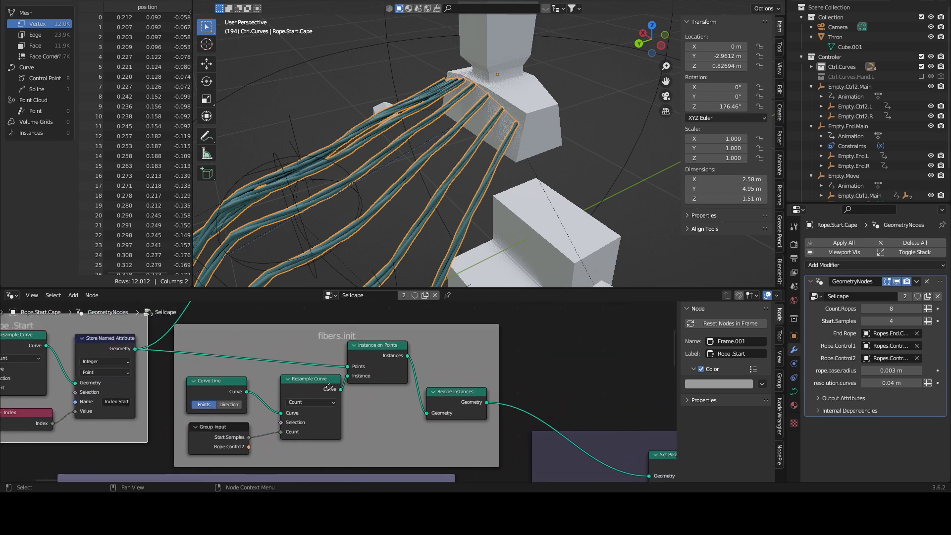
scroll(326, 358, up, 1)
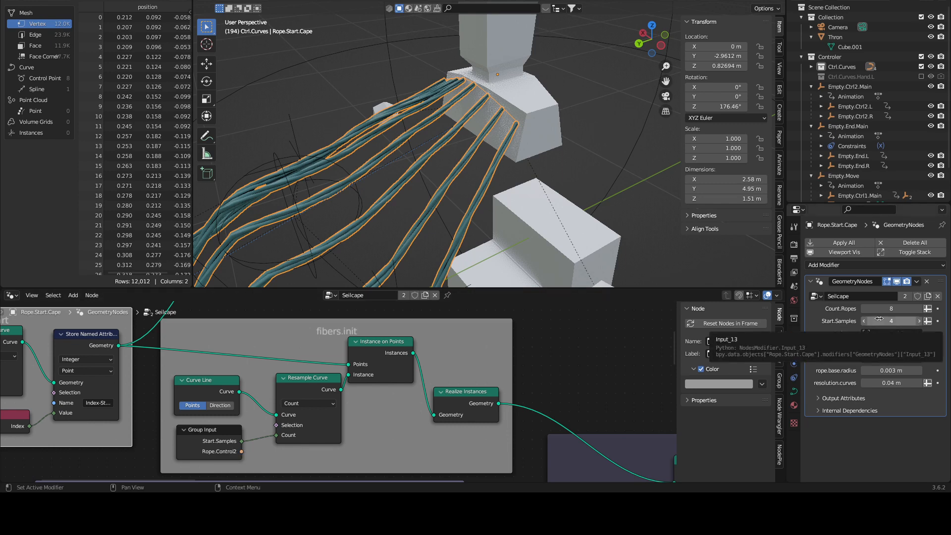
scroll(430, 144, down, 5)
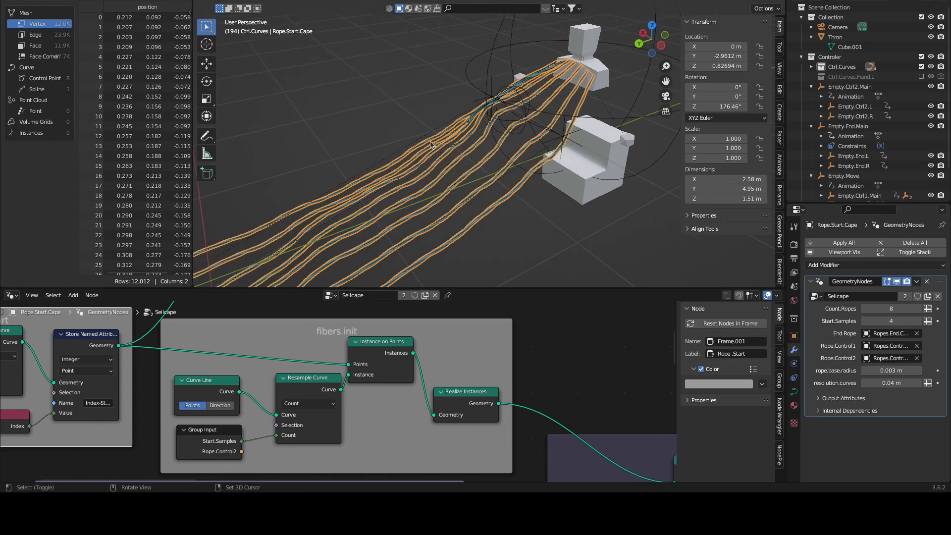
scroll(430, 144, down, 5)
middle_drag(430, 144, 575, 136)
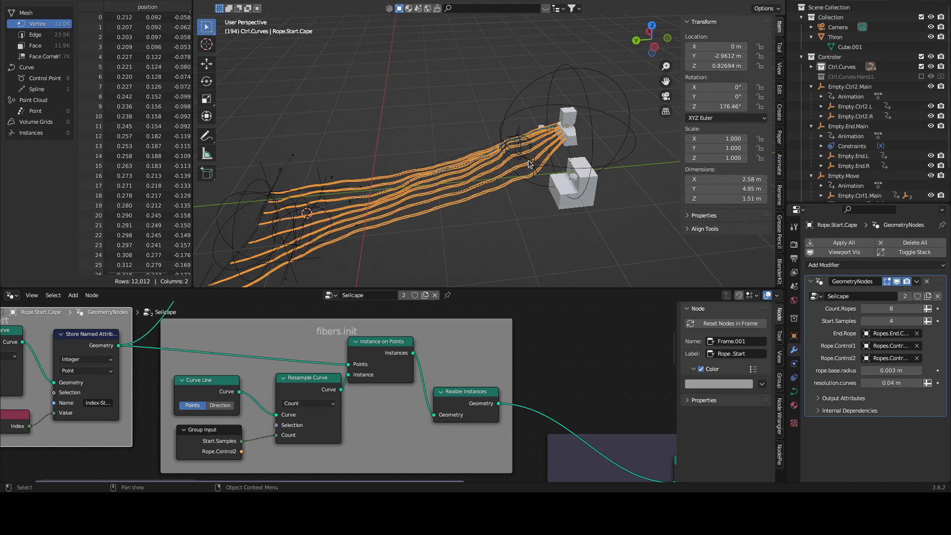
Examine the Realize Instances output and the nodes inside the Rope.Control1 frame.
scroll(357, 363, down, 3)
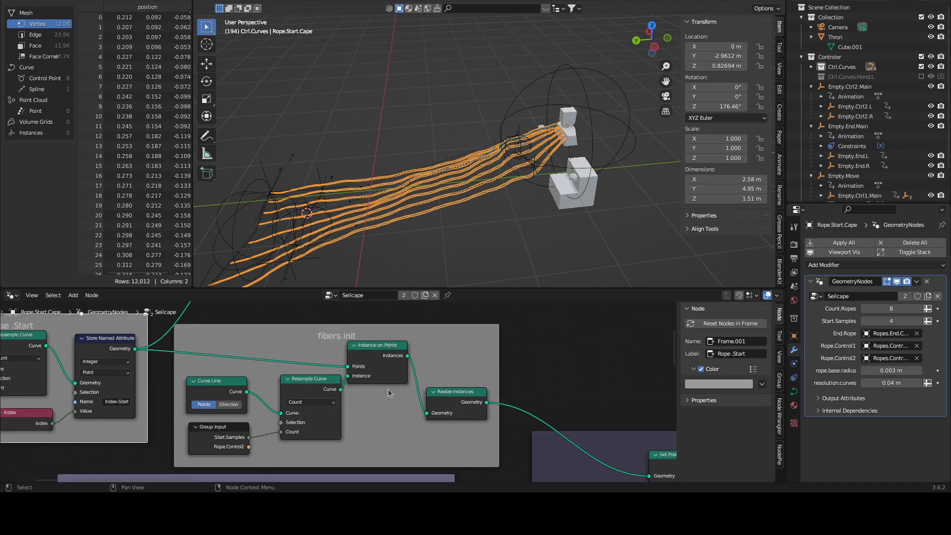
middle_drag(357, 363, 318, 350)
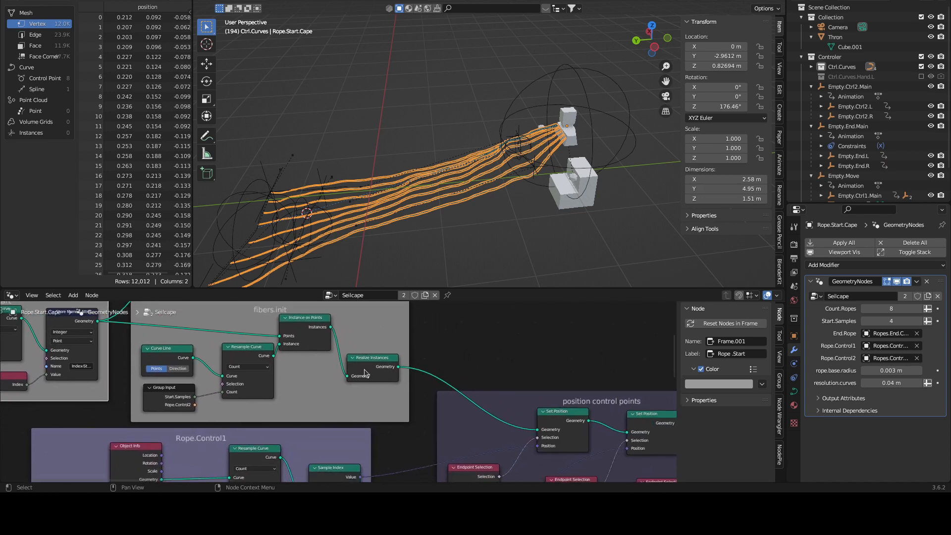
middle_drag(459, 385, 487, 477)
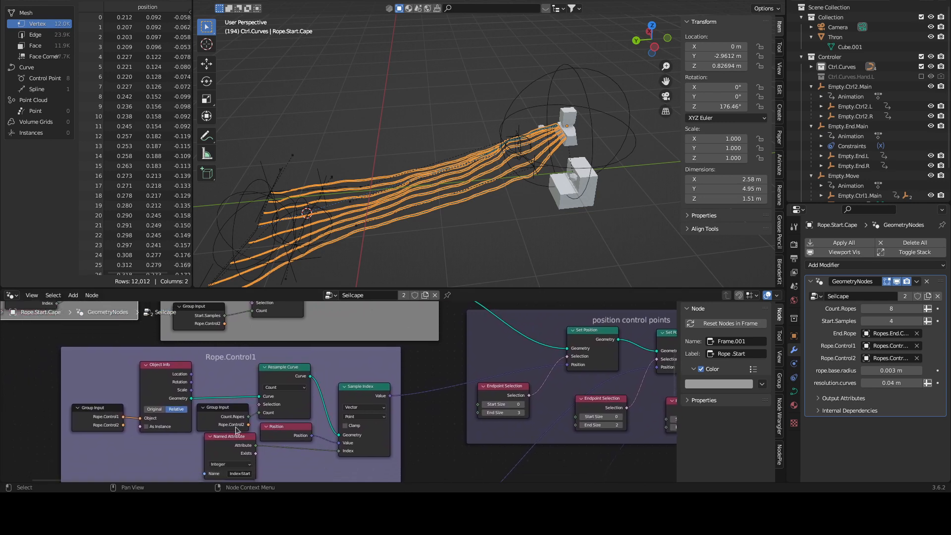
scroll(236, 429, up, 1)
Check the Ropes.Control1.Cape curve by selecting it, reselect Rope.Start.Cape, and pin the Seilcape node tree.
scroll(530, 167, up, 5)
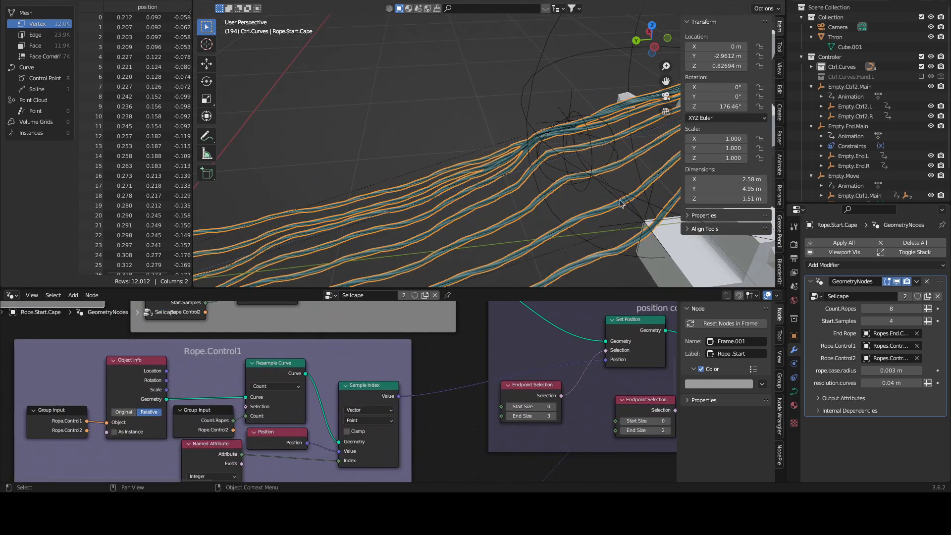
click(604, 192)
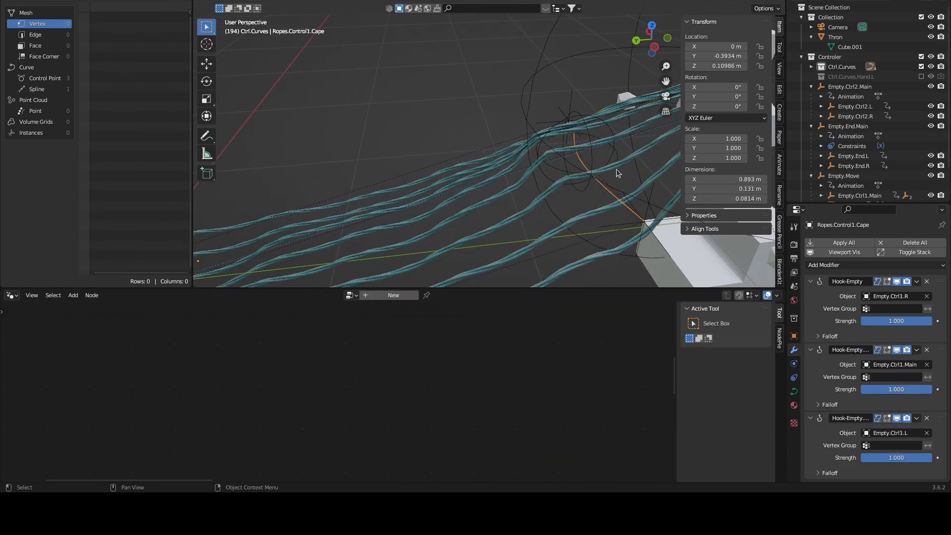
click(619, 171)
click(447, 294)
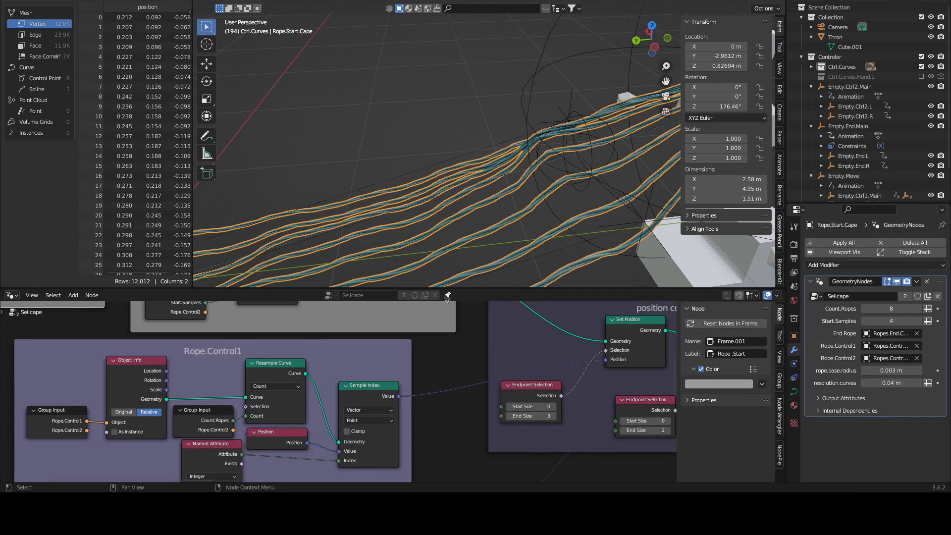
Select the Ropes.Control1.Cape curve and compare it with the Object Info and Group Input nodes in the Rope.Control1 frame.
click(607, 191)
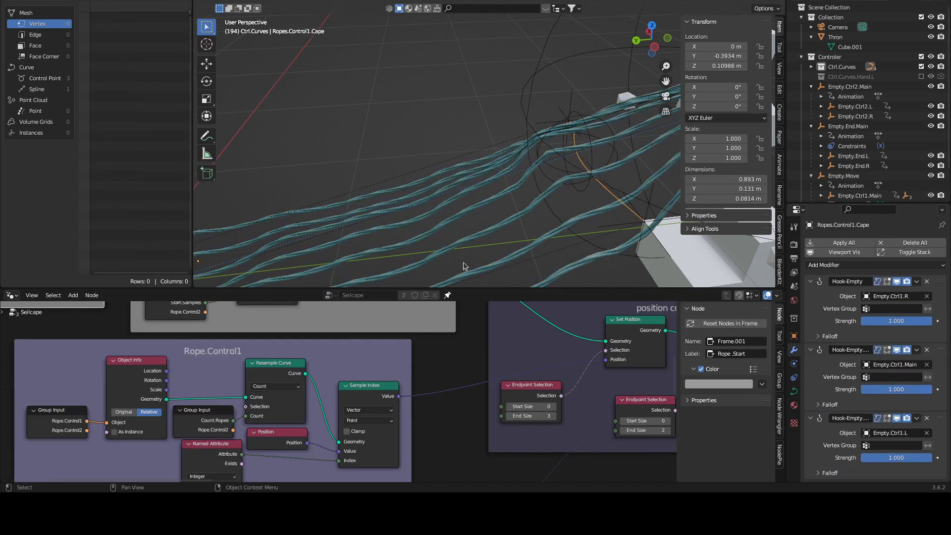
scroll(321, 356, down, 2)
middle_drag(322, 356, 368, 321)
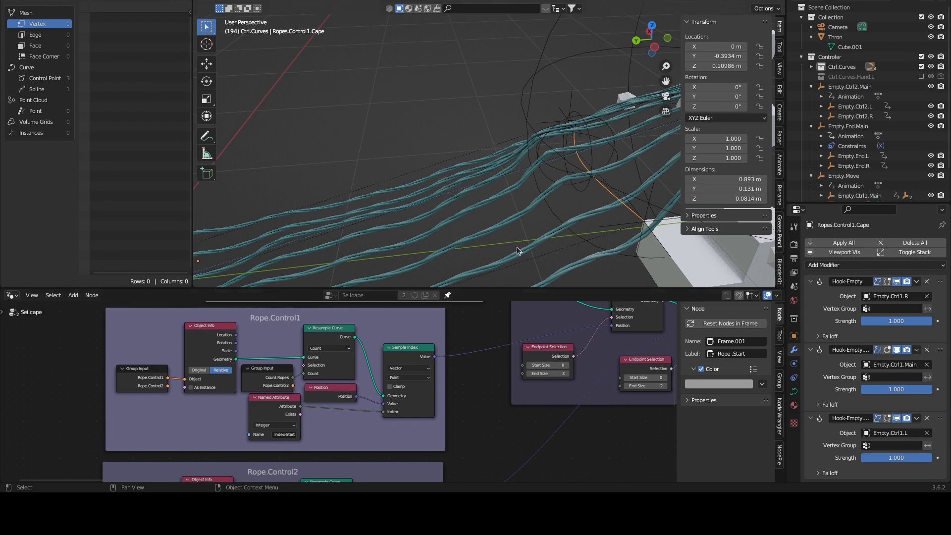
middle_drag(515, 246, 516, 197)
scroll(517, 187, up, 3)
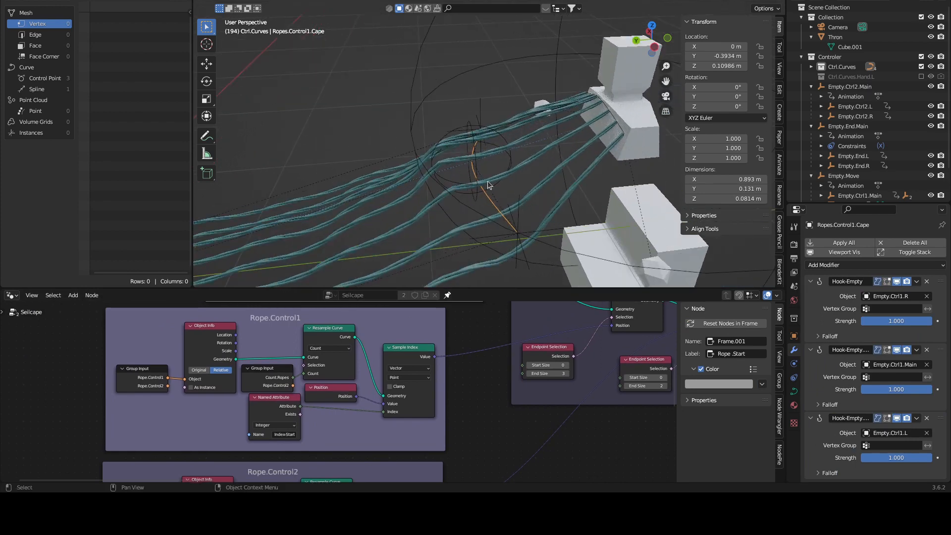
scroll(213, 370, up, 2)
middle_drag(213, 370, 233, 388)
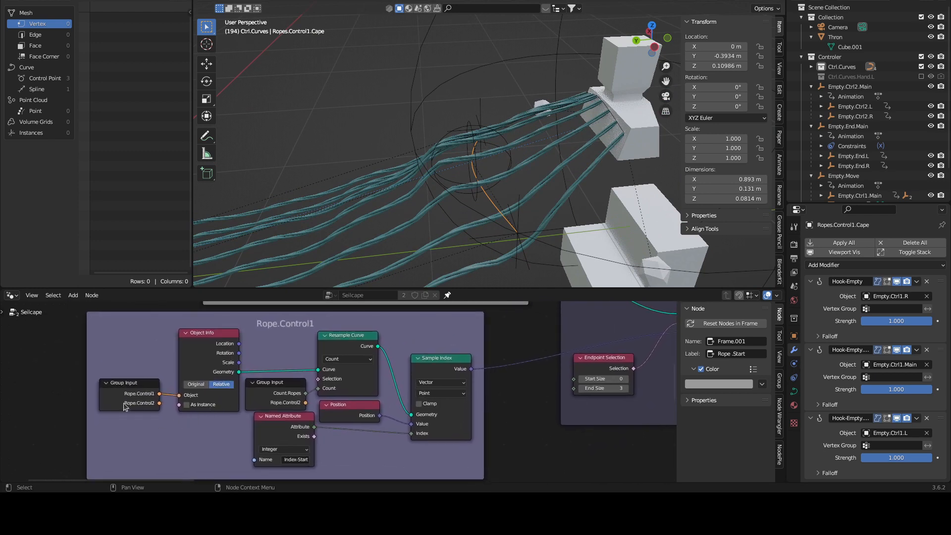
mouse_move(144, 399)
Reselect Rope.Start.Cape, clear the modifier's Rope.Control1 object for comparison, and pick the Ropes.Control1.Cape curve for it again.
click(563, 164)
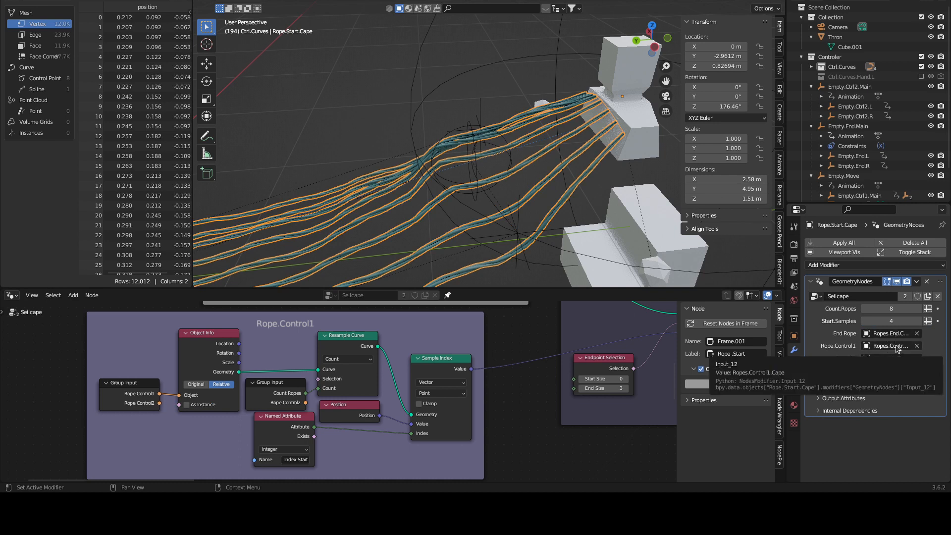
click(866, 346)
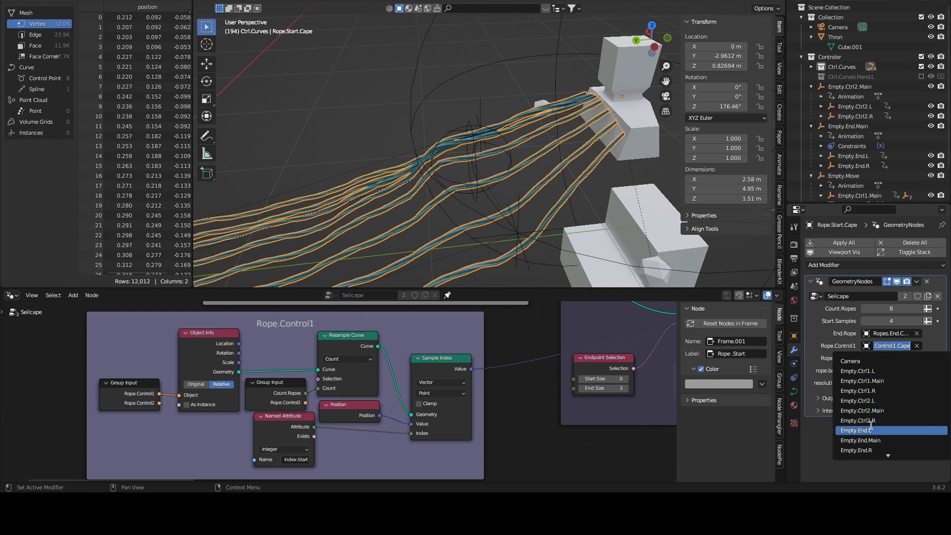
scroll(872, 448, down, 7)
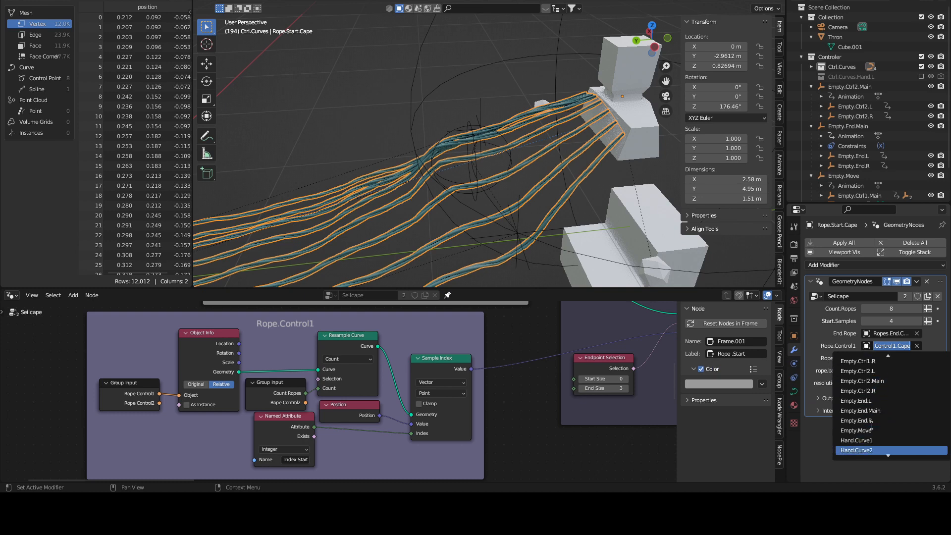
key(Escape)
click(917, 346)
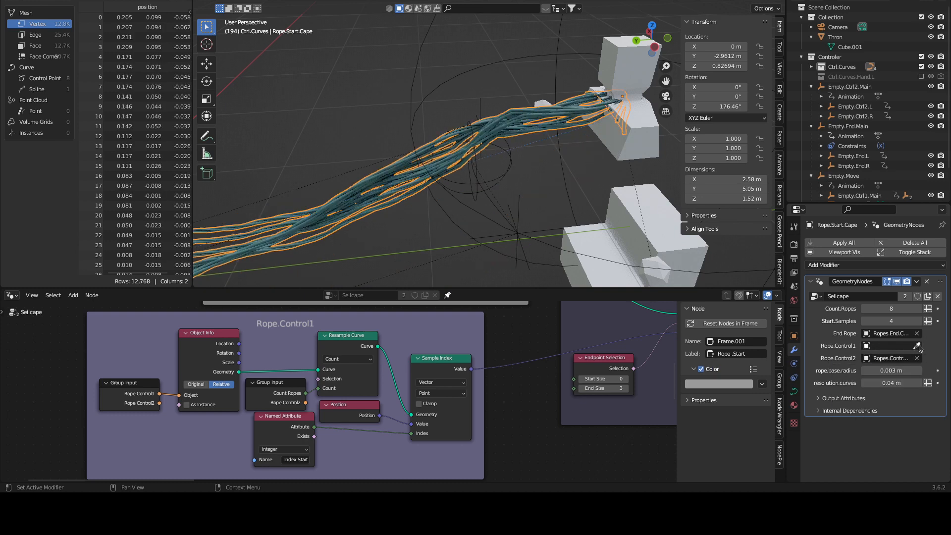
click(918, 345)
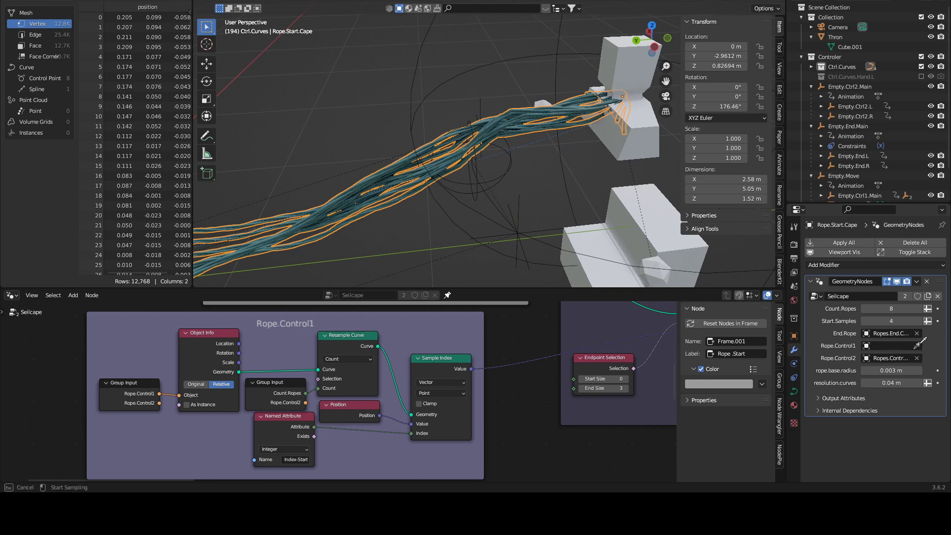
click(494, 202)
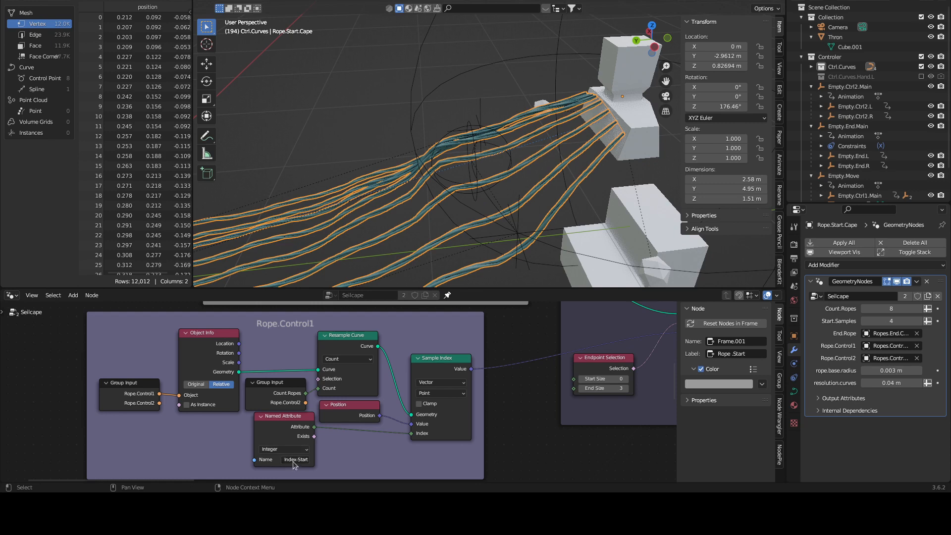
Move the Named Attribute node slightly down in the Rope.Control1 frame and trace its Index-Start name back to the Store Named Attribute node.
click(291, 420)
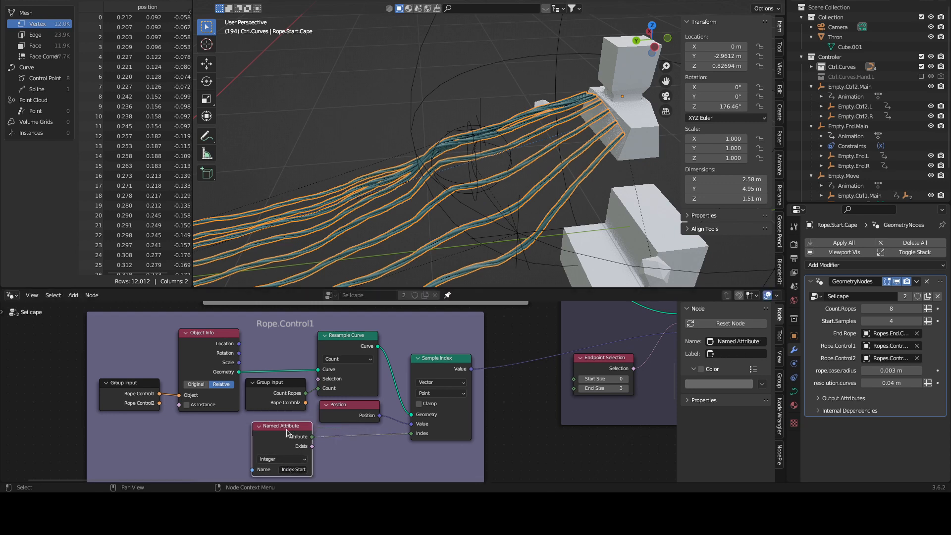
scroll(287, 423, down, 2)
scroll(284, 422, down, 1)
middle_drag(284, 415, 340, 465)
scroll(275, 352, up, 3)
middle_drag(276, 352, 255, 421)
scroll(253, 395, up, 4)
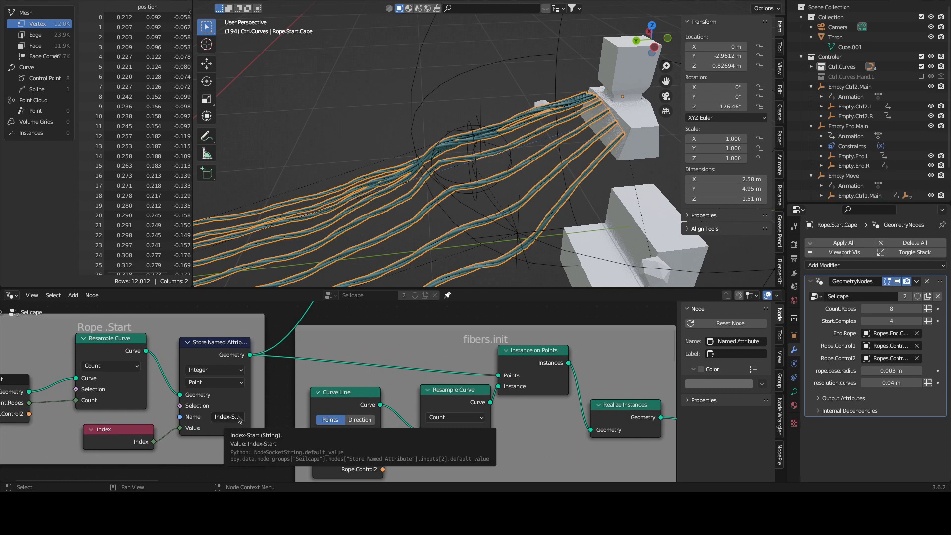
Examine how the Named Attribute, Position and Resample Curve nodes feed the Sample Index node in the Rope.Control1 frame.
scroll(238, 418, down, 4)
middle_drag(384, 440, 325, 303)
scroll(343, 448, up, 5)
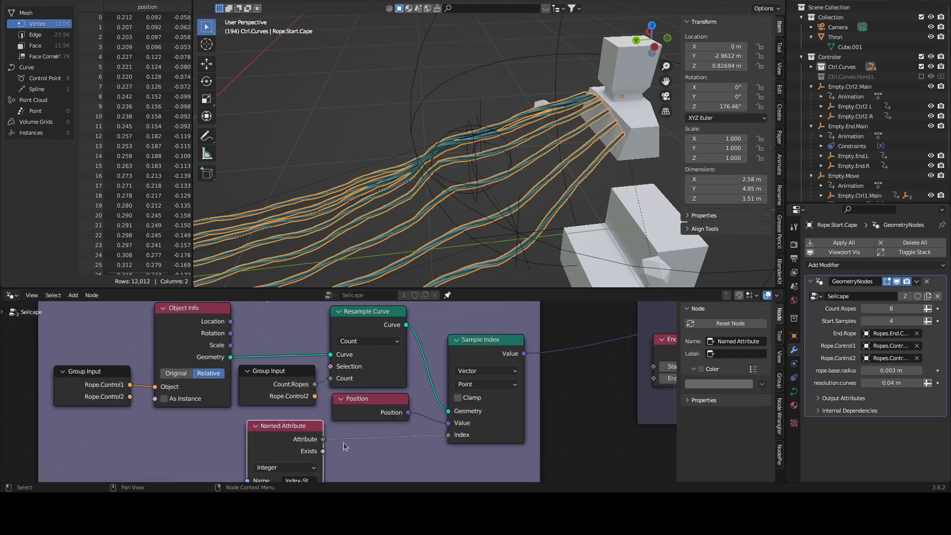
middle_drag(343, 443, 332, 387)
scroll(331, 388, up, 1)
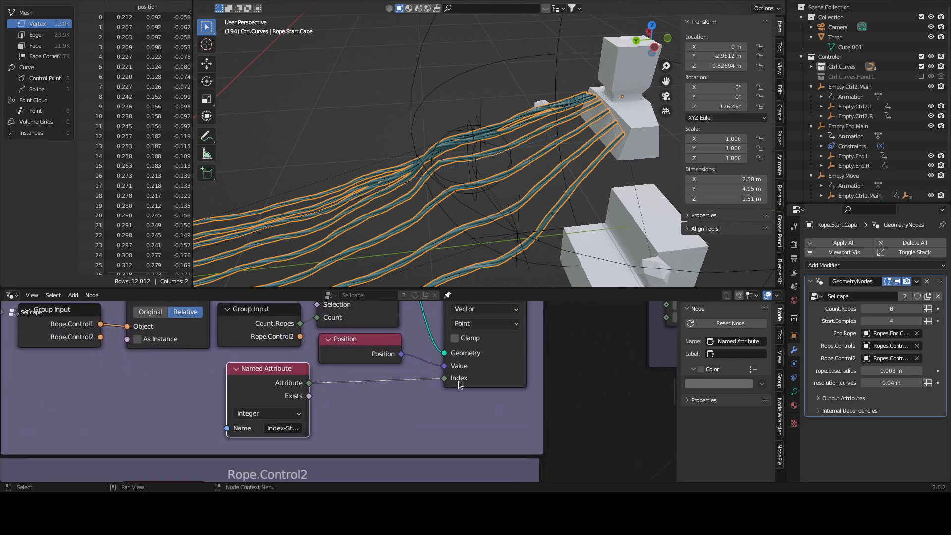
scroll(449, 384, down, 4)
middle_drag(448, 384, 419, 405)
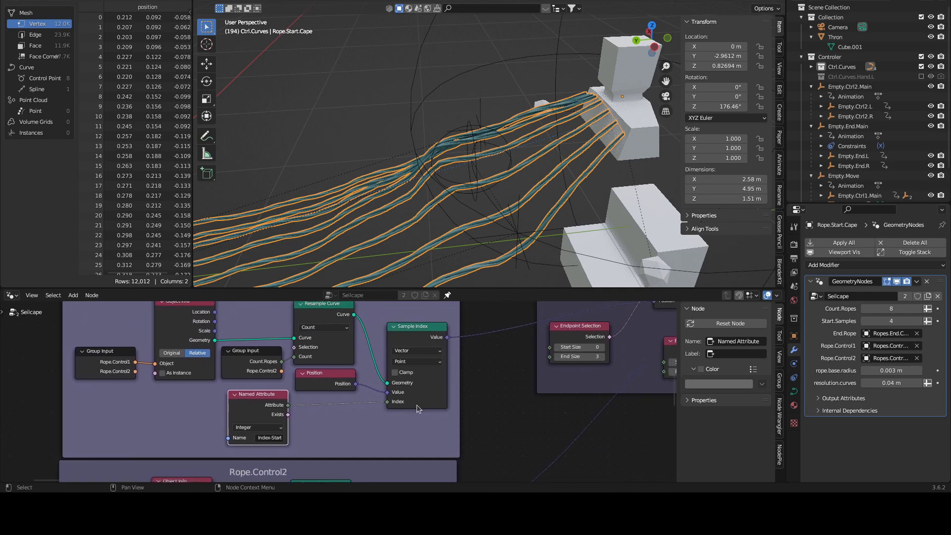
scroll(417, 405, down, 1)
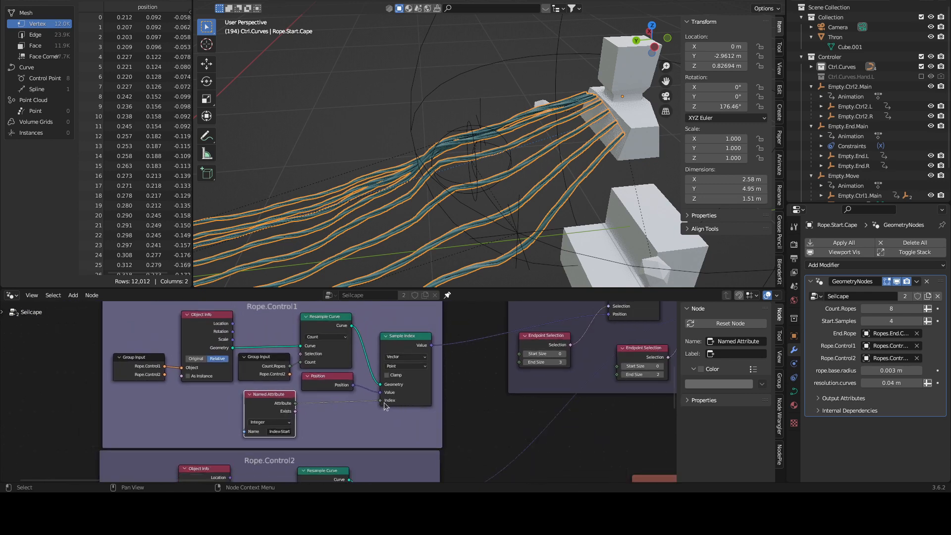
scroll(360, 398, up, 1)
middle_drag(360, 398, 362, 415)
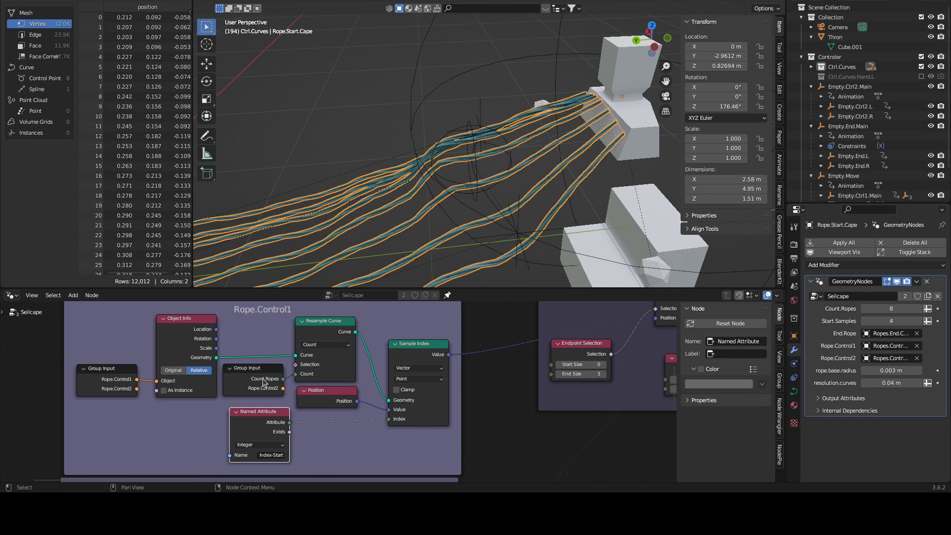
mouse_move(264, 382)
Examine the Rope.Control2 frame, check the Ropes.Control2.Cape curve by selecting it, and reselect Rope.Start.Cape.
middle_drag(427, 444, 360, 382)
middle_drag(356, 213, 502, 178)
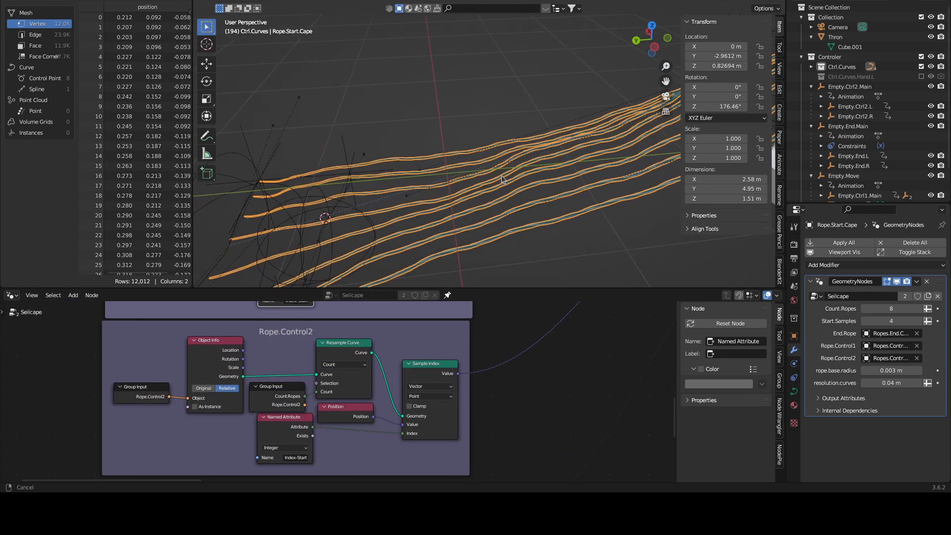
click(325, 257)
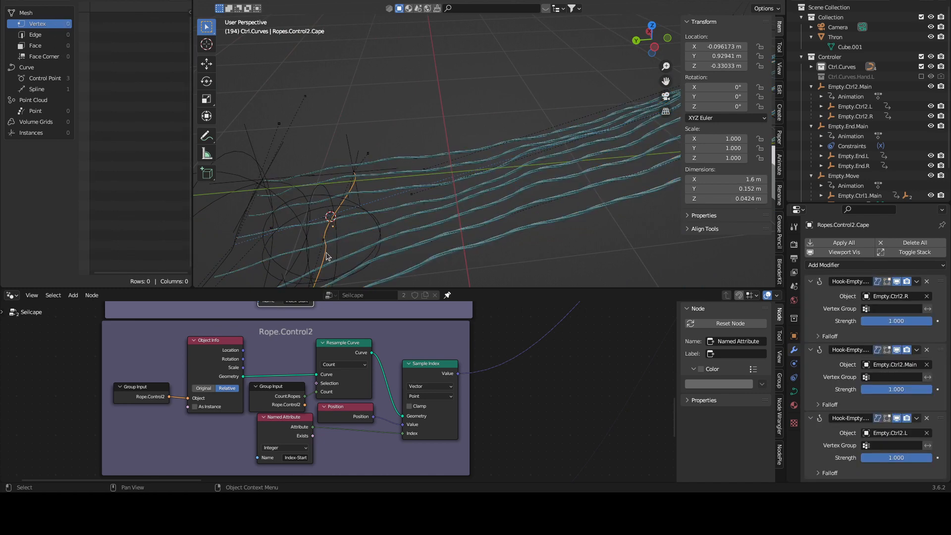
click(402, 231)
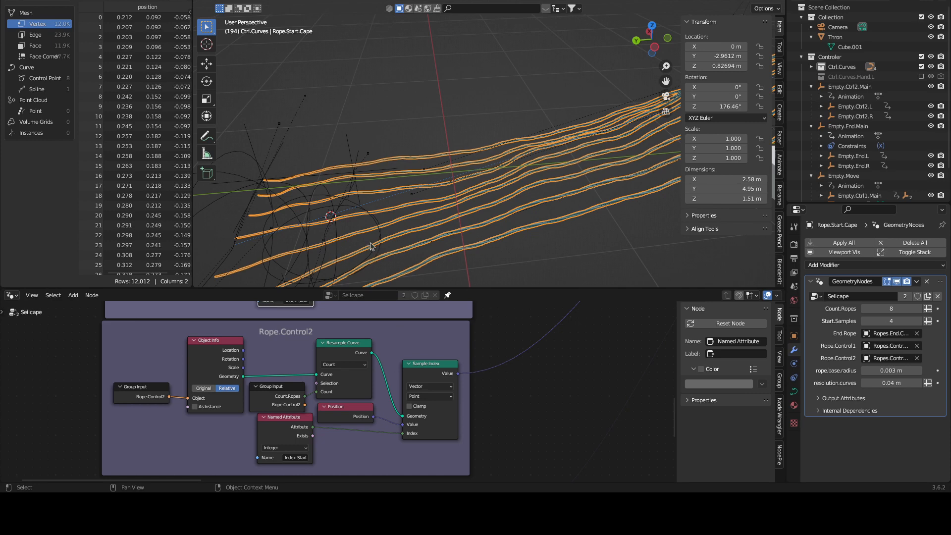
Examine the nodes in the Rope.End frame and select the matching Ropes.End.Cape curve at the far end of the ropes.
middle_drag(344, 238, 395, 242)
scroll(369, 389, down, 1)
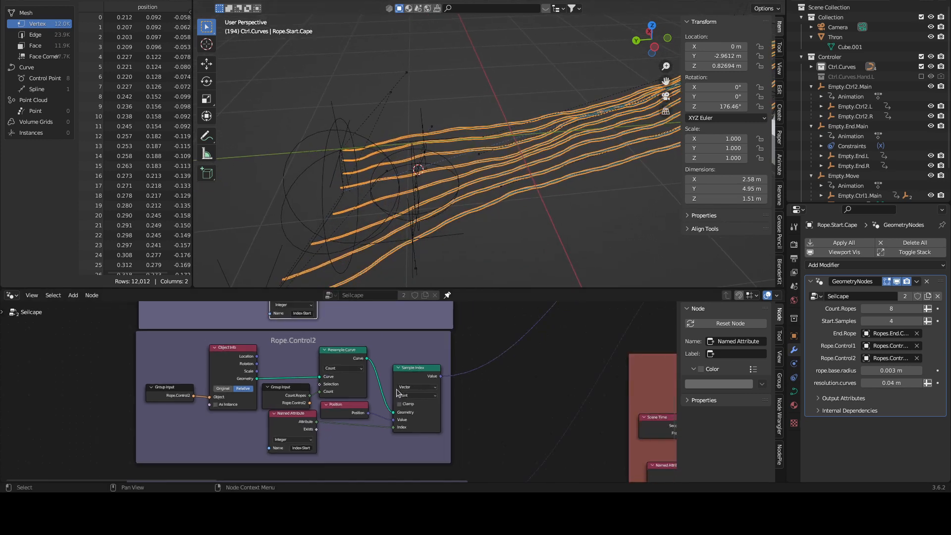
middle_drag(369, 396, 362, 309)
middle_drag(359, 445, 379, 406)
scroll(378, 393, up, 1)
scroll(379, 393, up, 1)
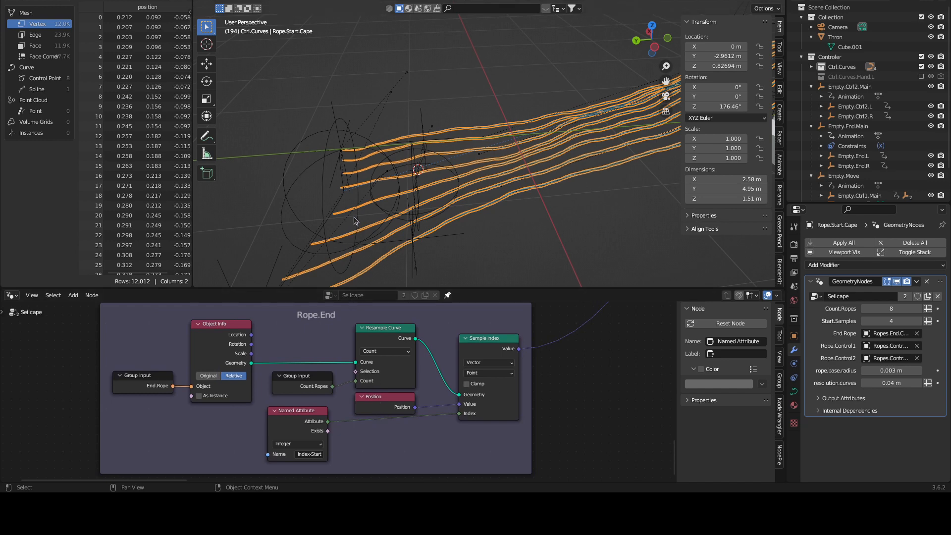
click(339, 205)
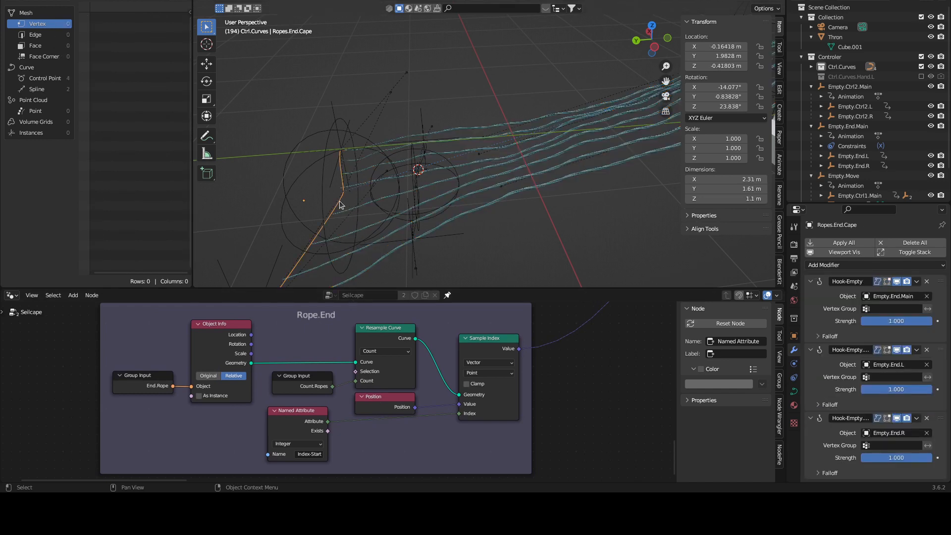
Inspect the Ropes.End.Cape curve and the cape ropes in Edit Mode, and return to Object Mode.
key(Tab)
middle_drag(393, 153, 393, 156)
scroll(447, 194, up, 5)
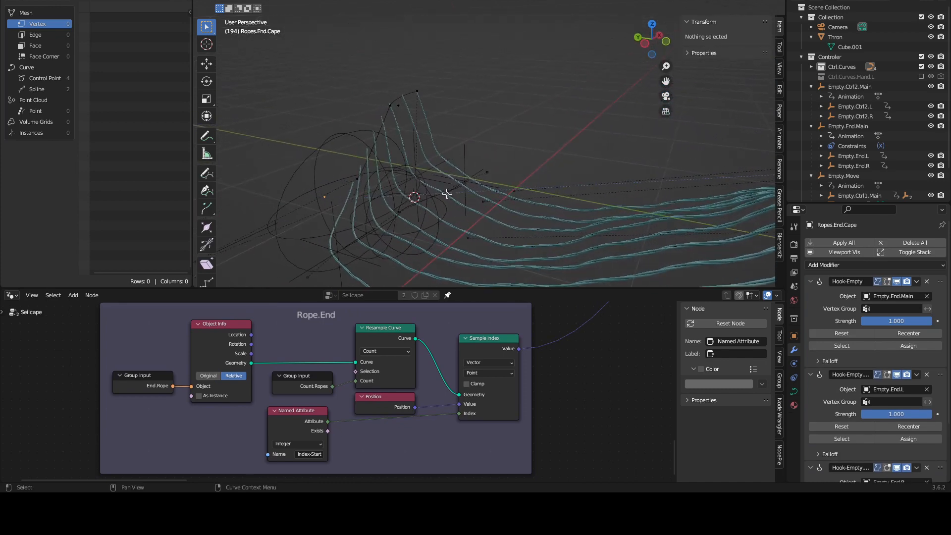
middle_drag(447, 193, 405, 176)
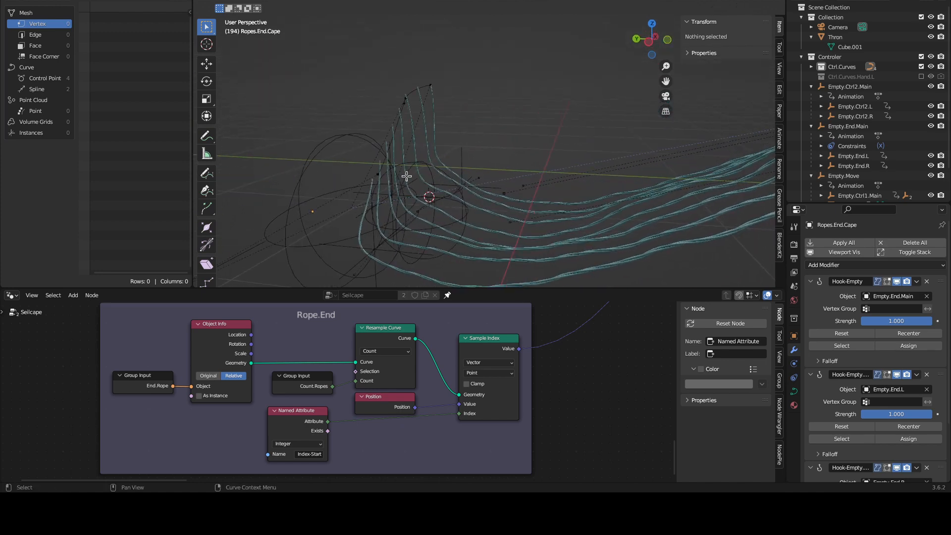
key(Tab)
scroll(366, 212, down, 3)
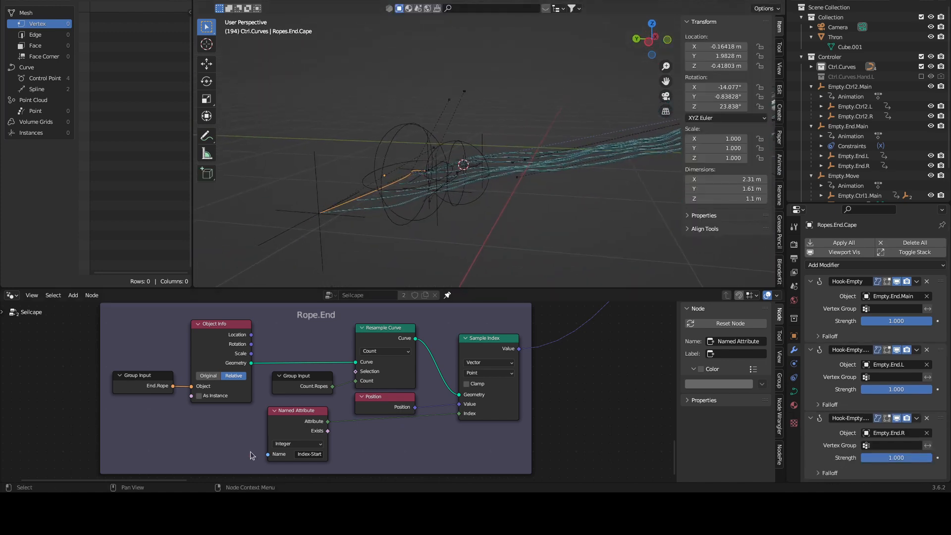
Trace the Rope.End and Realize Instances outputs through the node tree to the position control points frame.
scroll(389, 412, down, 3)
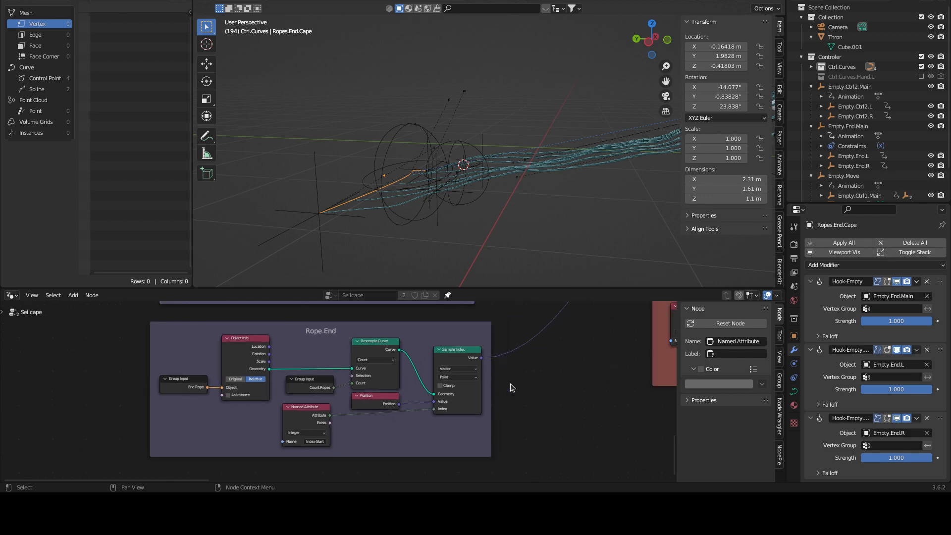
middle_drag(512, 386, 287, 340)
scroll(374, 351, down, 4)
middle_drag(367, 356, 285, 307)
scroll(334, 357, up, 6)
middle_drag(350, 351, 353, 380)
scroll(351, 383, down, 3)
scroll(197, 360, up, 1)
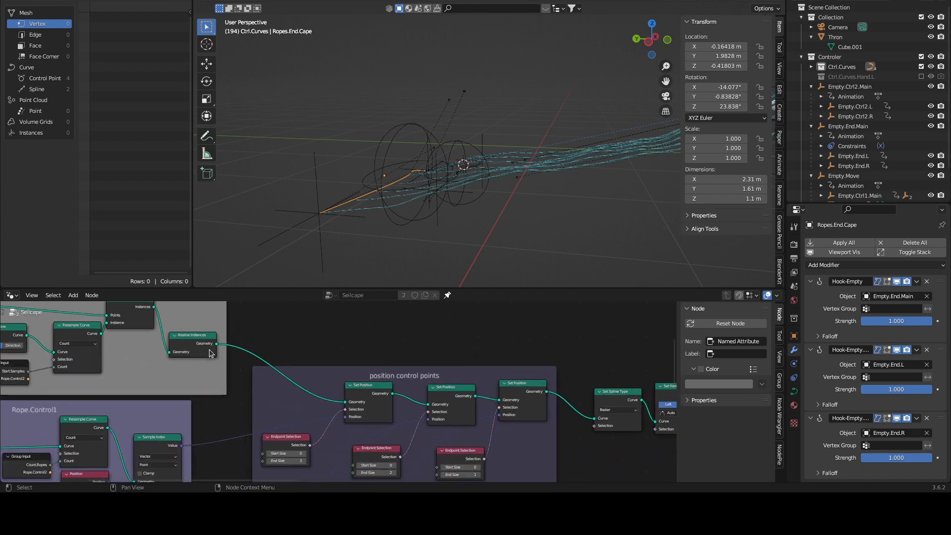
scroll(296, 369, down, 1)
scroll(315, 374, up, 2)
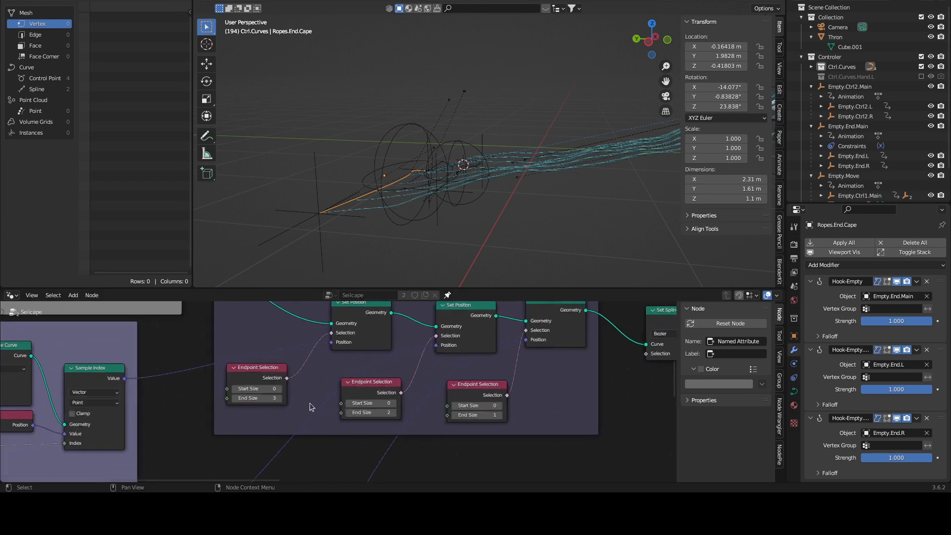
Examine how the three Endpoint Selection nodes drive the Set Position nodes in the position control points frame.
middle_drag(315, 373, 297, 423)
scroll(297, 423, down, 2)
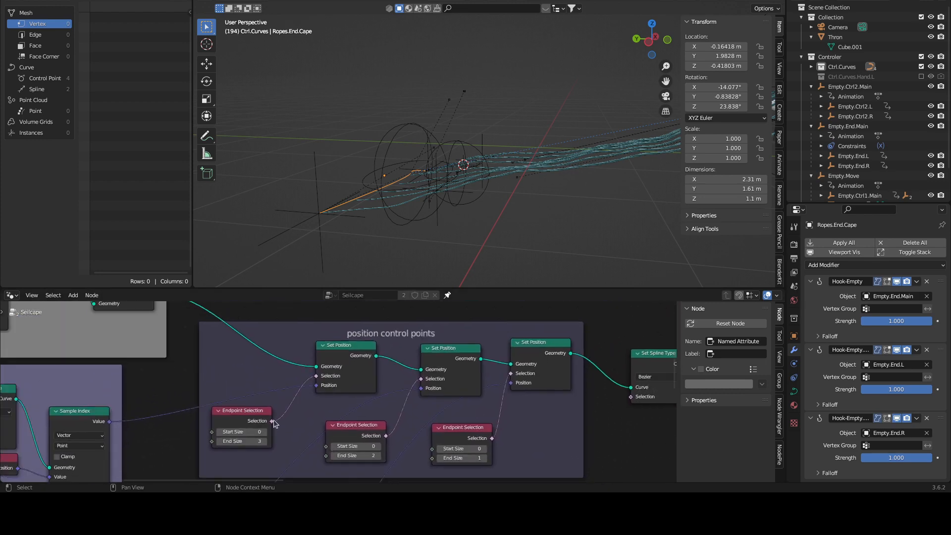
middle_drag(227, 400, 267, 398)
scroll(320, 420, up, 2)
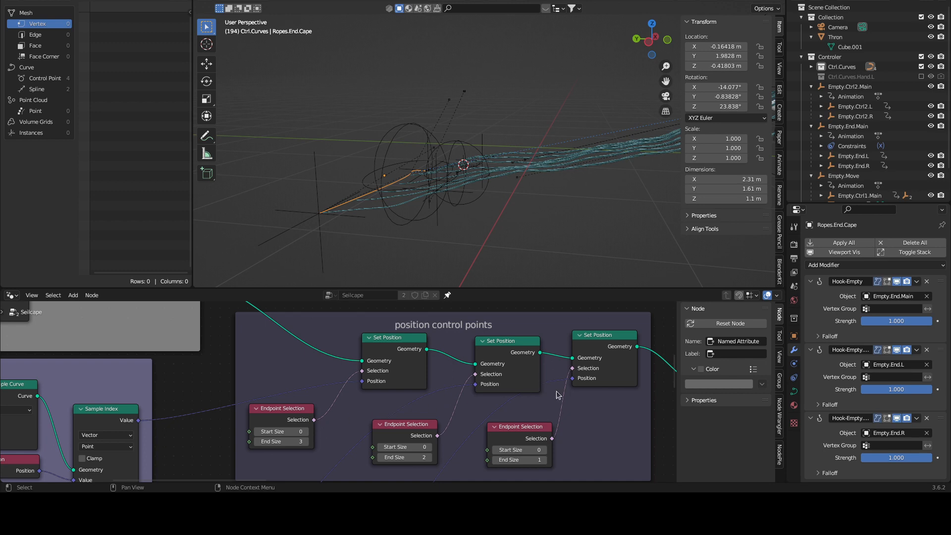
scroll(557, 395, down, 2)
middle_drag(557, 394, 439, 396)
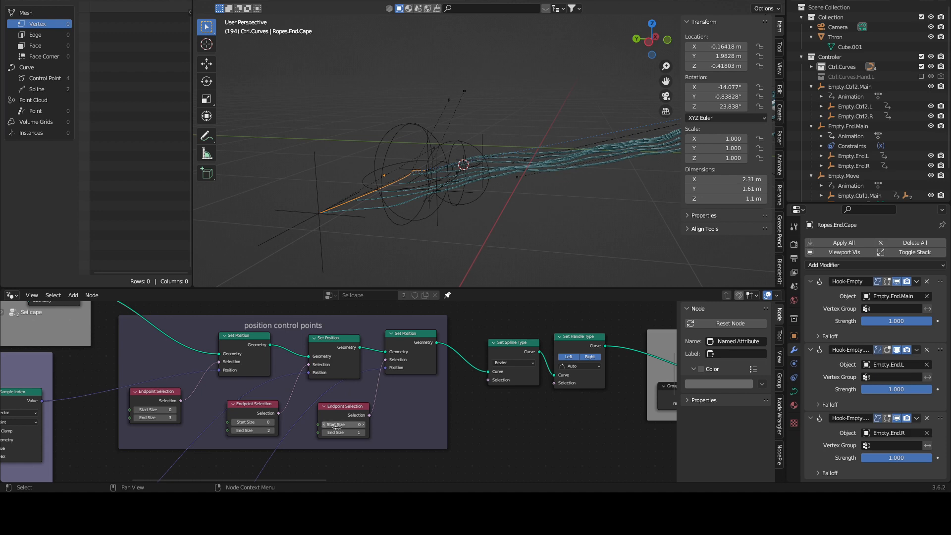
Mute the Set Spline Type node that feeds Set Handle Type, keeping the full cape ropes in view for comparison.
scroll(514, 393, down, 1)
middle_drag(547, 365, 449, 367)
scroll(439, 365, up, 4)
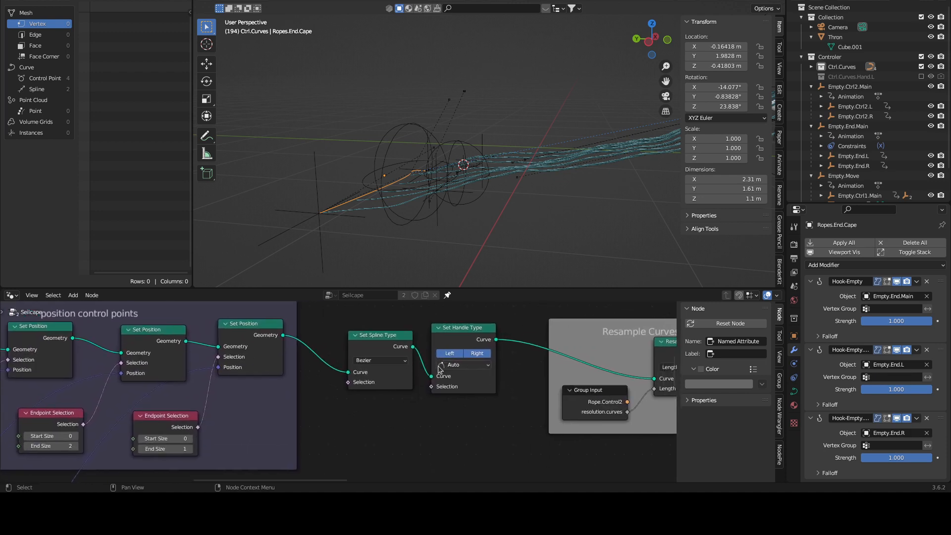
scroll(452, 366, up, 2)
middle_drag(540, 162, 463, 200)
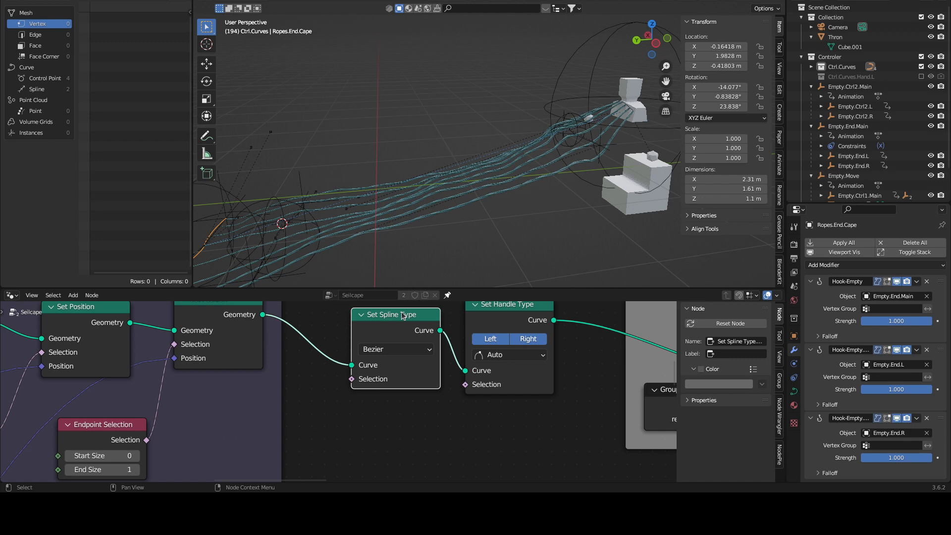
key(m)
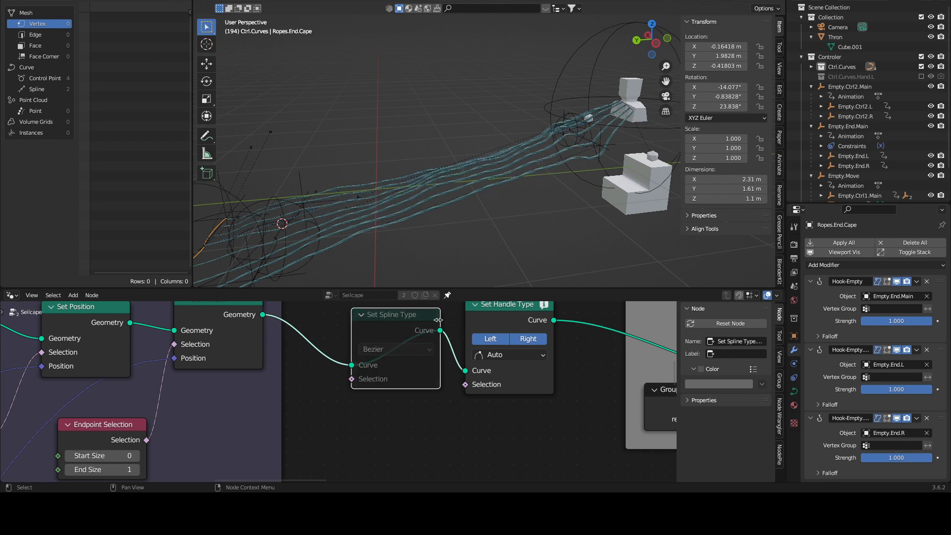
Mute the Set Handle Type node and play the animation to check the cape ropes, stopping playback at the end.
click(498, 307)
key(m)
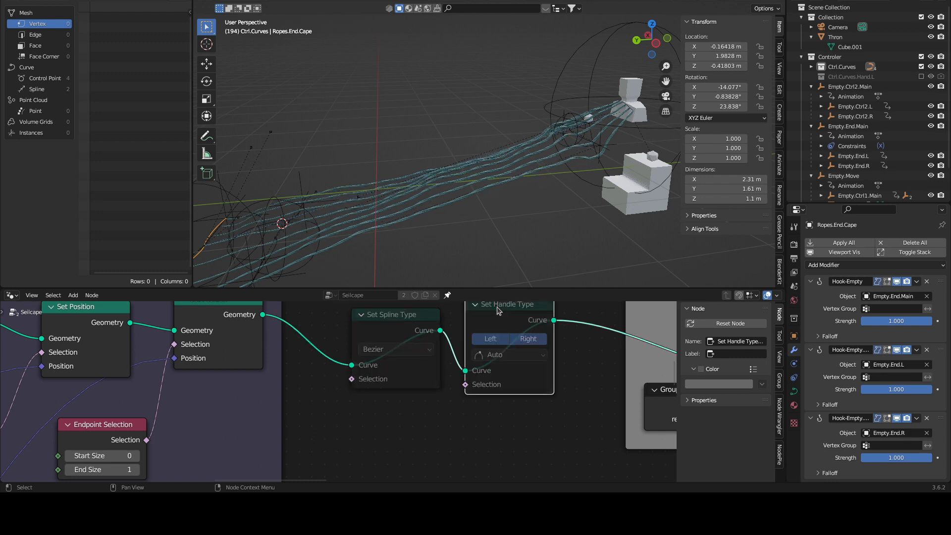
scroll(493, 254, down, 3)
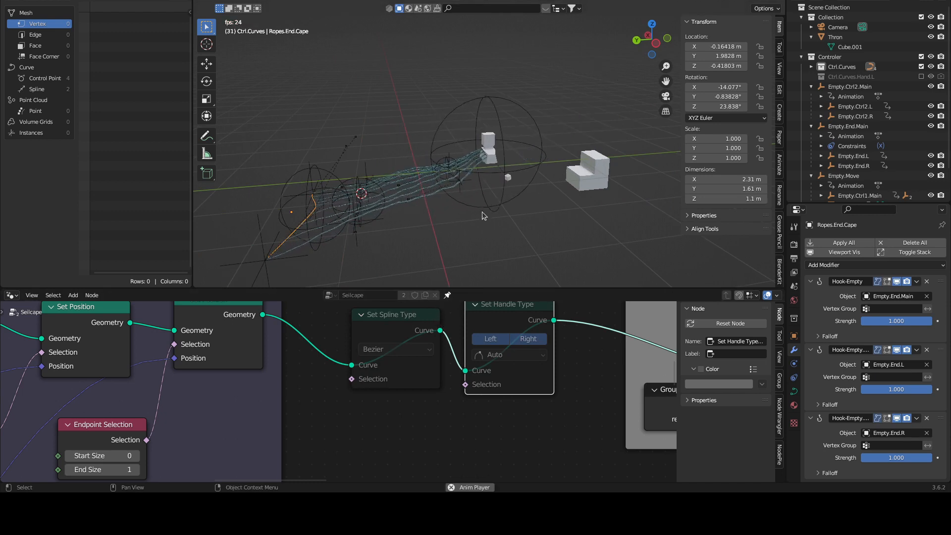
key(space)
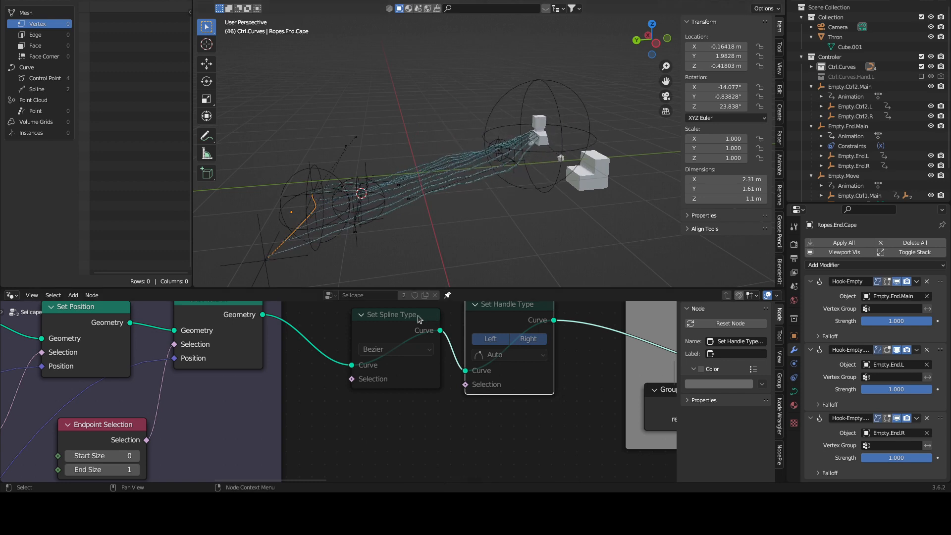
Unmute the Set Spline Type and Set Handle Type nodes.
key(m)
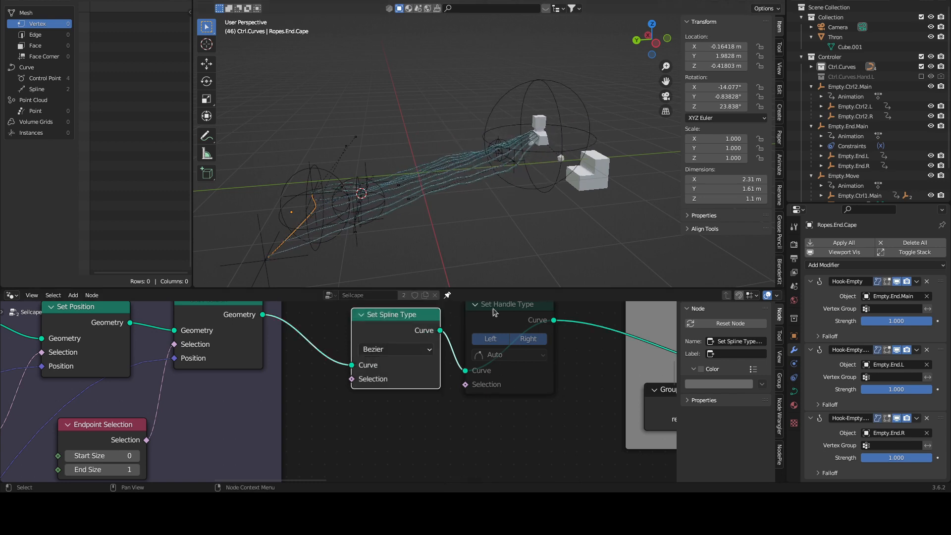
key(m)
Examine the Resample Curves frame's Length input alongside a close view of the ropes with the animation playing.
scroll(550, 340, down, 4)
middle_drag(557, 336, 298, 339)
scroll(403, 367, up, 1)
scroll(403, 366, up, 3)
middle_drag(460, 366, 434, 378)
scroll(433, 379, up, 2)
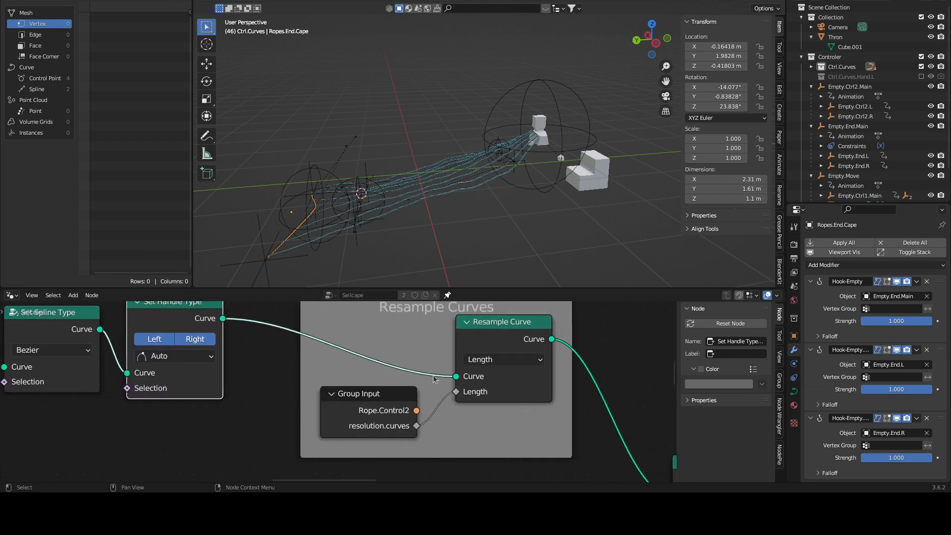
ctrl+middle_drag(479, 213, 534, 184)
key(space)
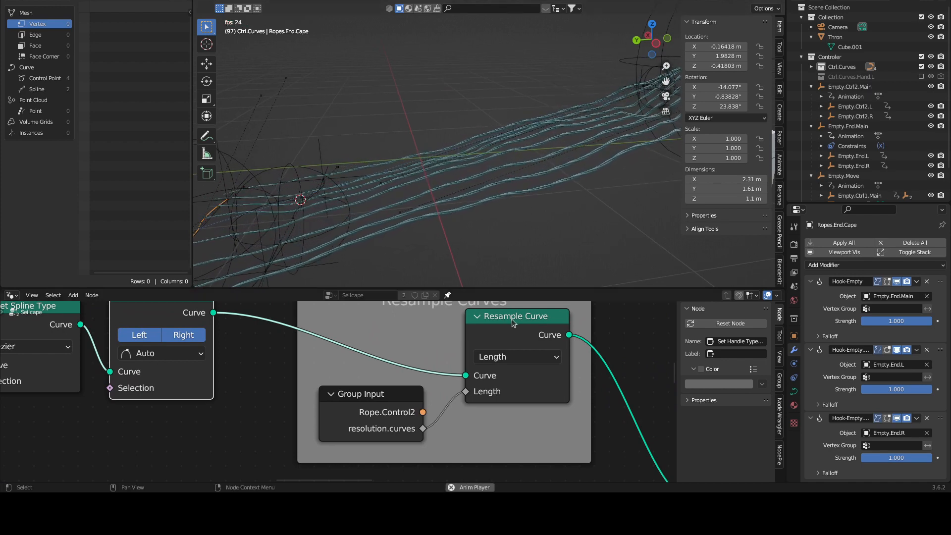
Select the cape ropes and set resolution.curves to 0.5 m in their Geometry Nodes modifier.
click(580, 167)
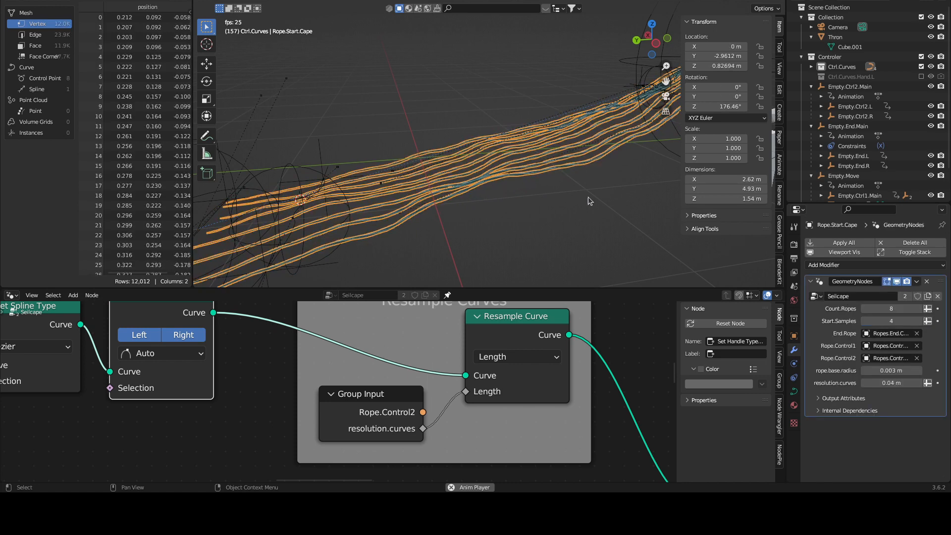
click(884, 384)
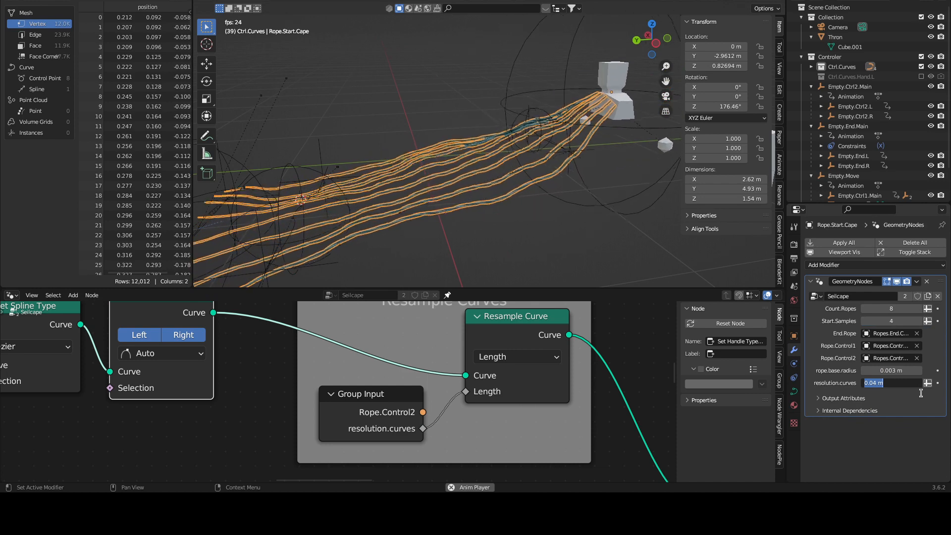
text(0.5)
key(Return)
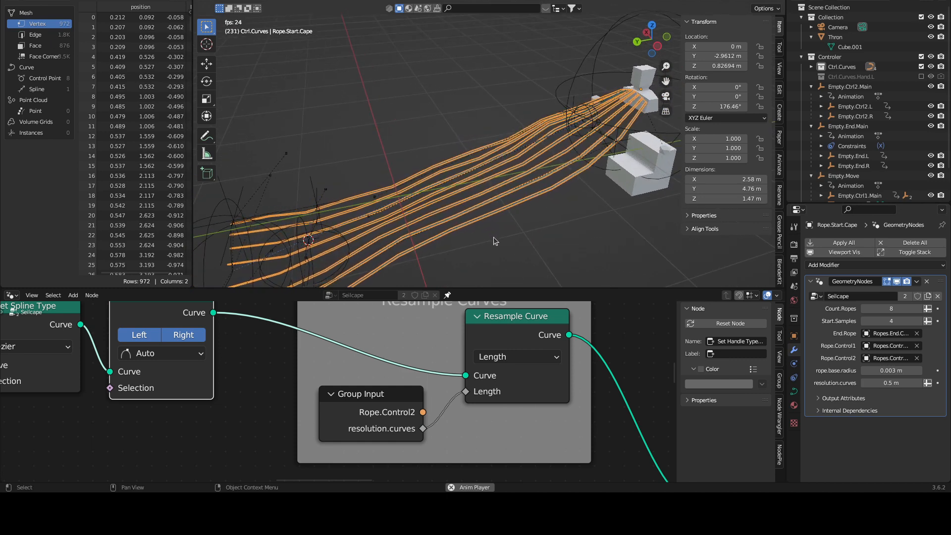
Try finer resolution.curves values on the cape modifier, first 0.2 m and then 0.02 m.
text(0.2)
key(Return)
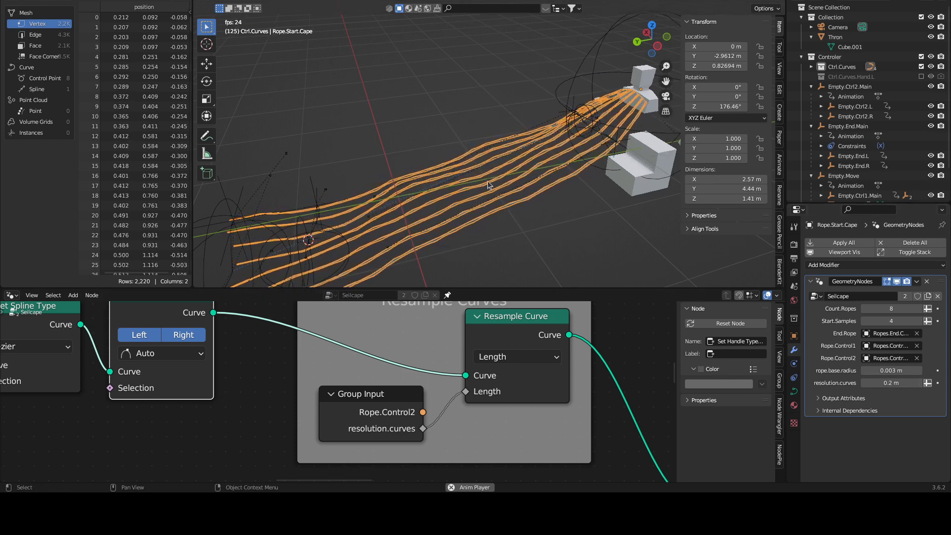
click(894, 382)
text(0.05)
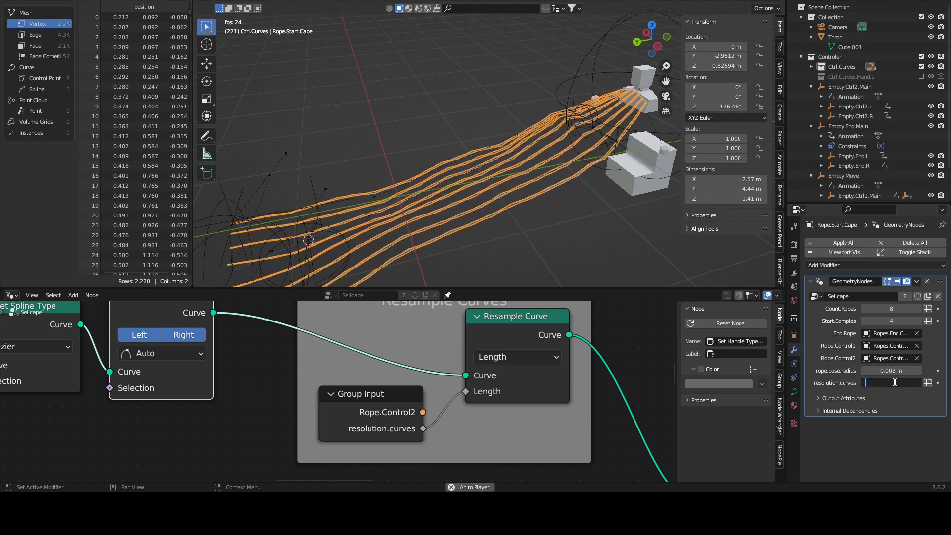
key(Return)
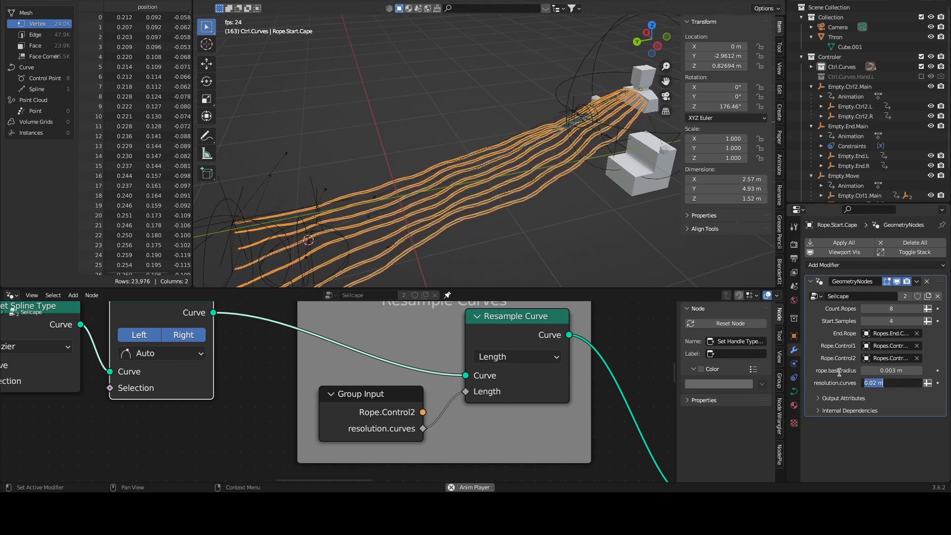
Set the cape modifier's resolution.curves to 0.04 m.
text(4)
key(Return)
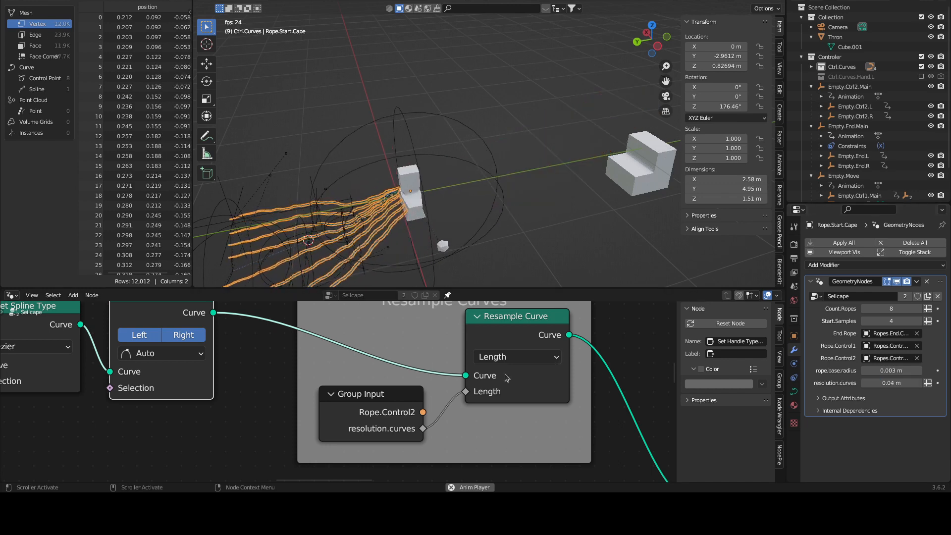
Follow the tree from Resample Curve past Set Position to the Animation Curves frame and enlarge the node editor to examine it.
scroll(504, 376, down, 5)
middle_drag(503, 375, 365, 344)
scroll(446, 380, down, 5)
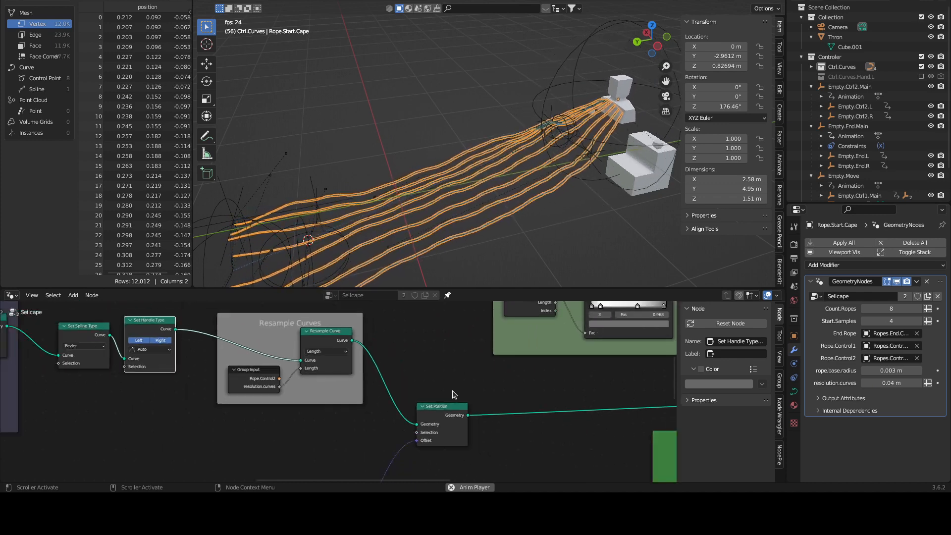
middle_drag(419, 396, 642, 385)
drag(522, 288, 522, 231)
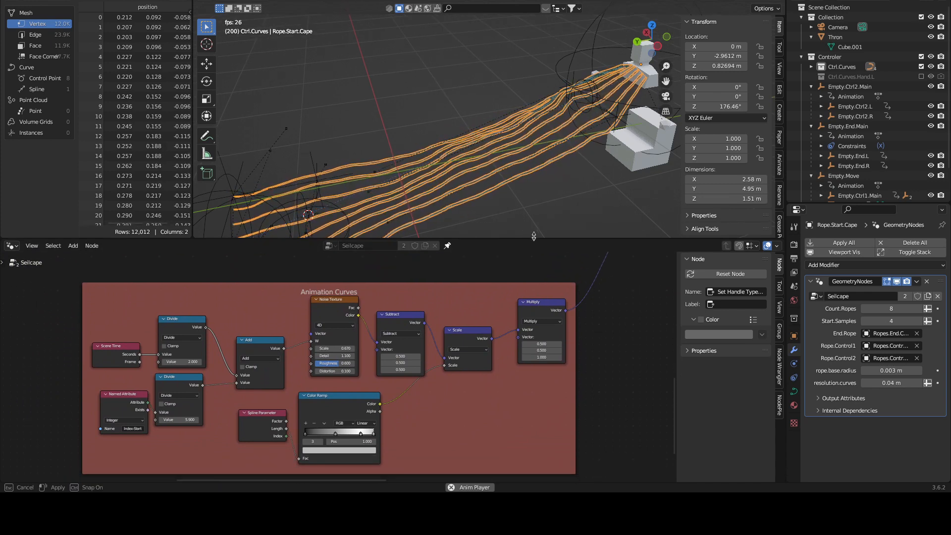
scroll(377, 347, up, 2)
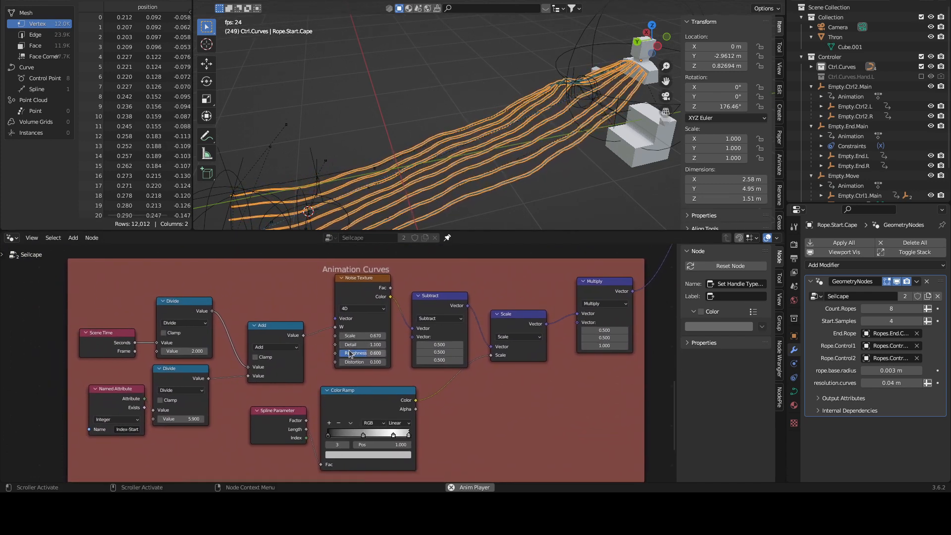
scroll(347, 354, up, 1)
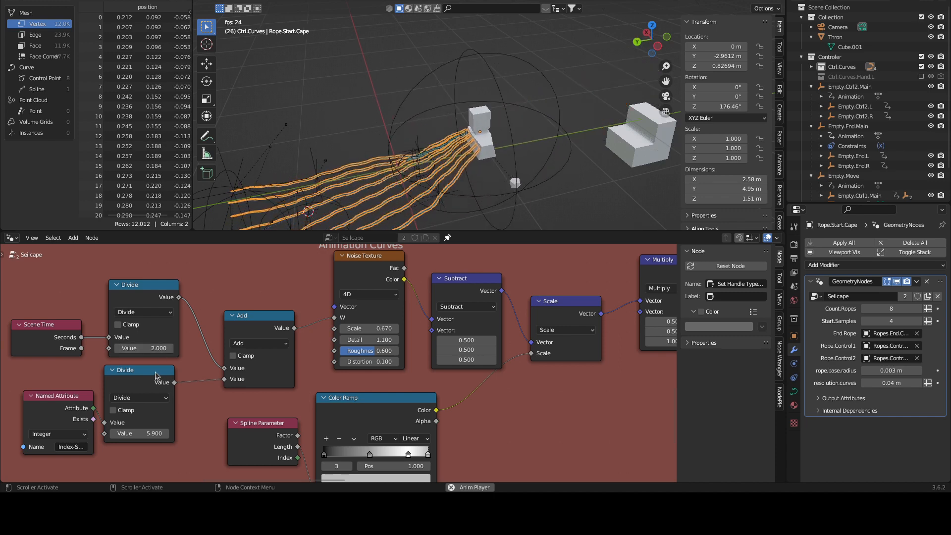
Mute the Add node feeding the Noise Texture's W input and view the ropes' motion from behind the cape.
click(271, 318)
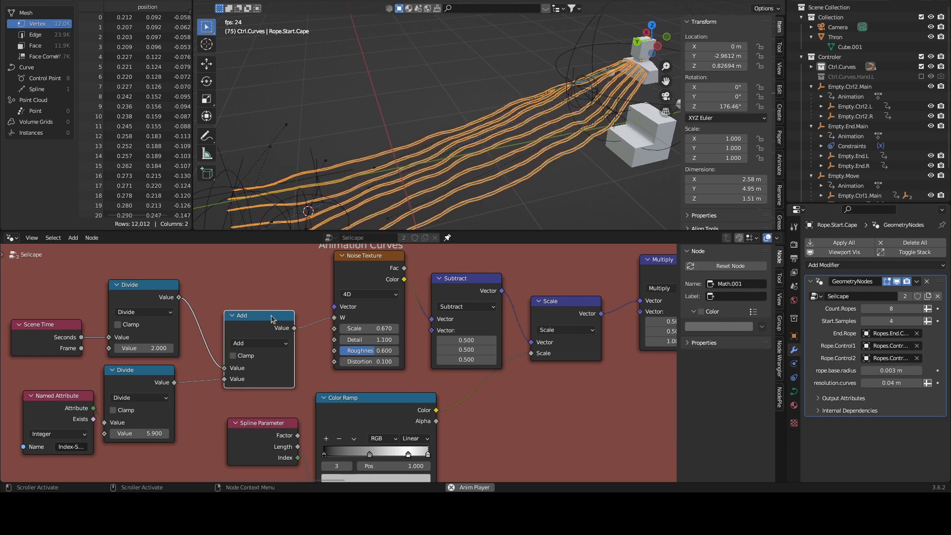
key(m)
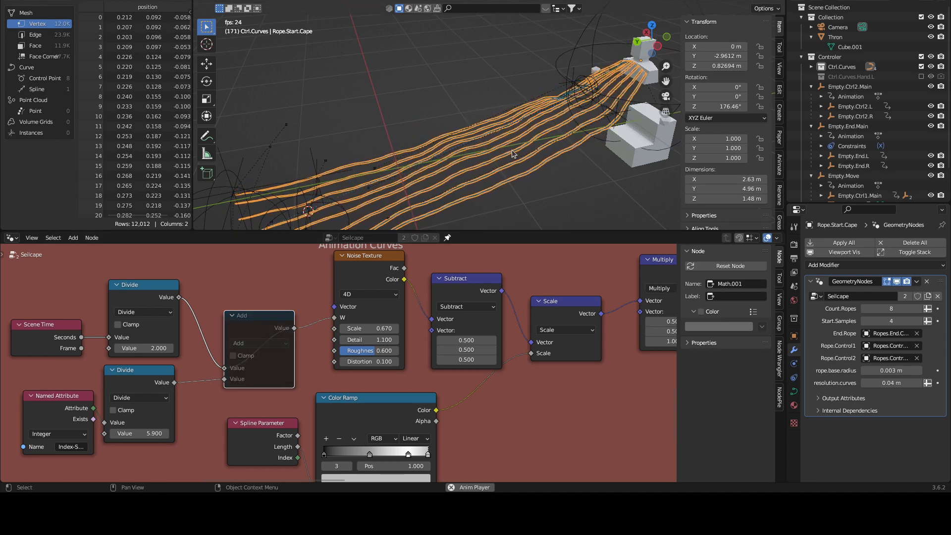
middle_drag(509, 147, 533, 142)
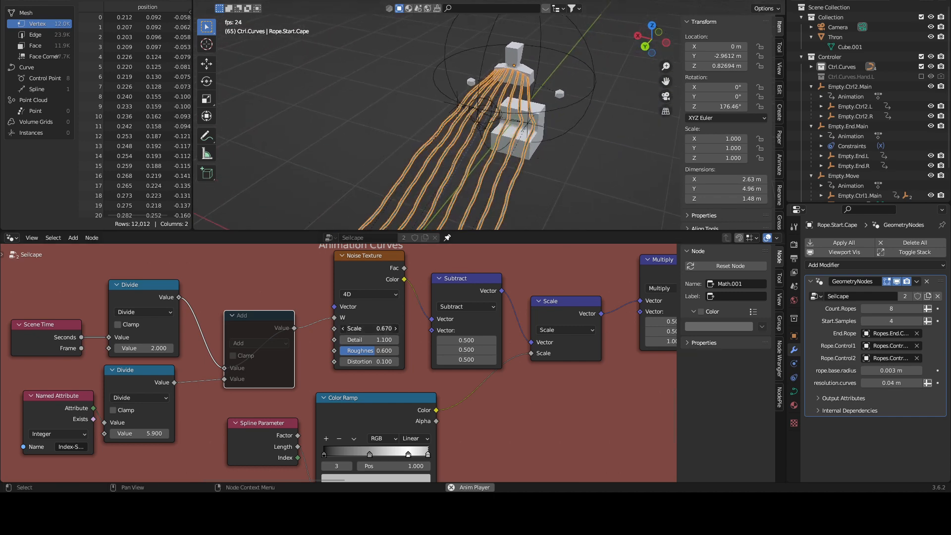
Set the Noise Texture's Scale to 0.470 and Detail to 1.800, and unmute the Add node feeding its W input.
drag(369, 328, 367, 328)
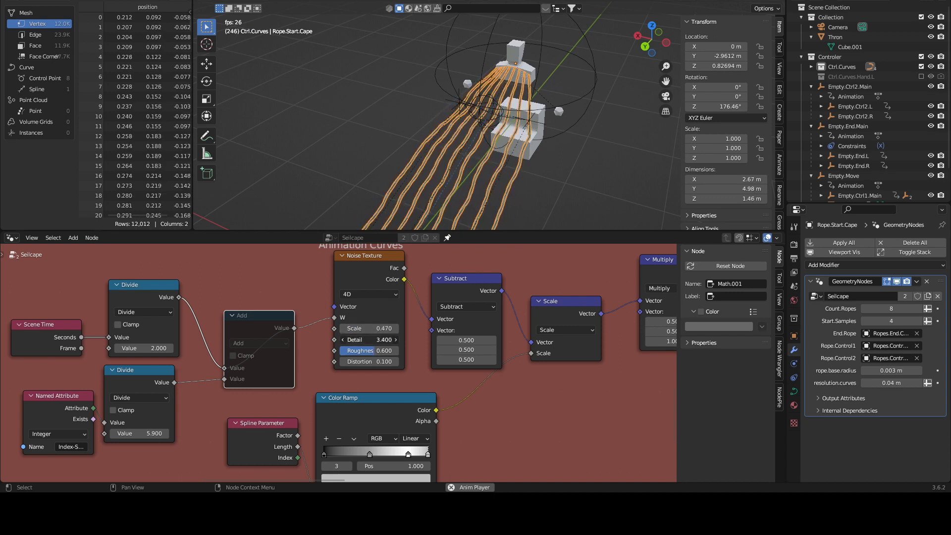
drag(369, 340, 396, 340)
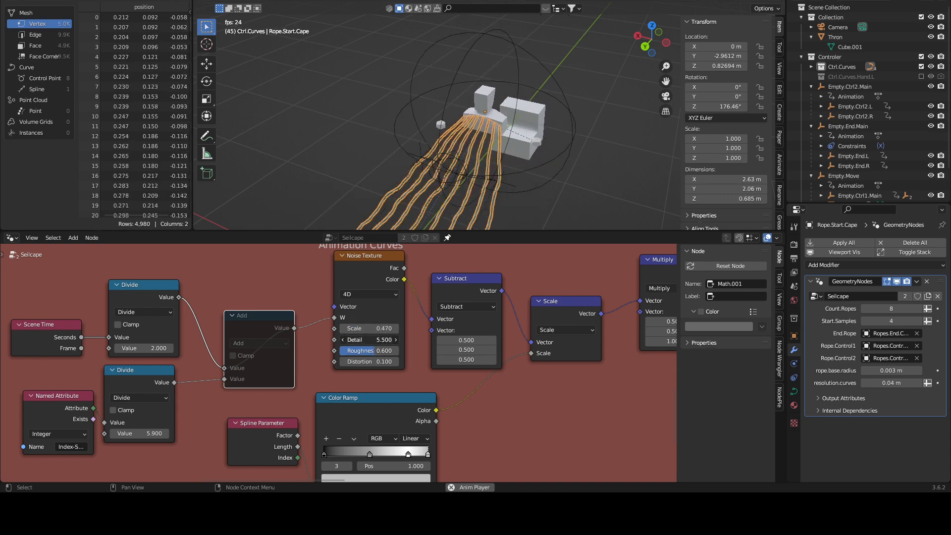
drag(397, 340, 395, 340)
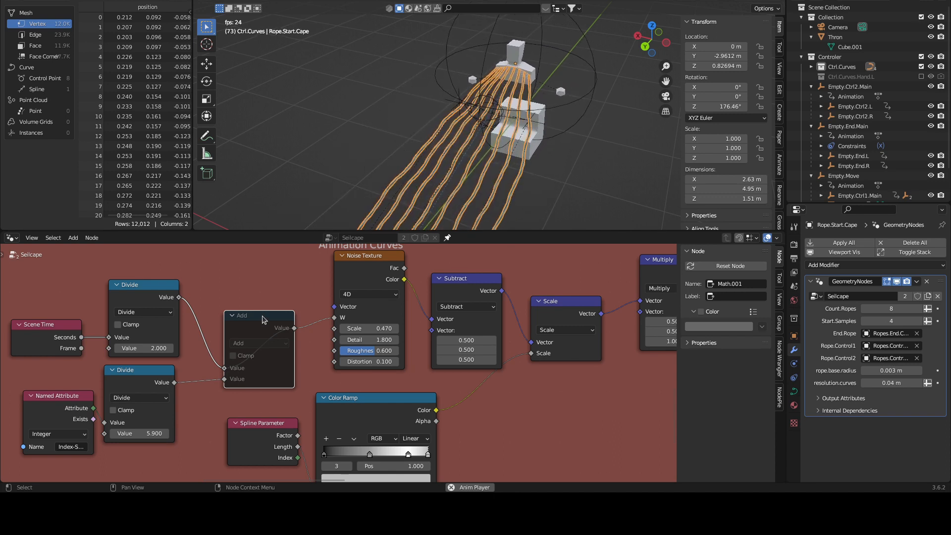
key(m)
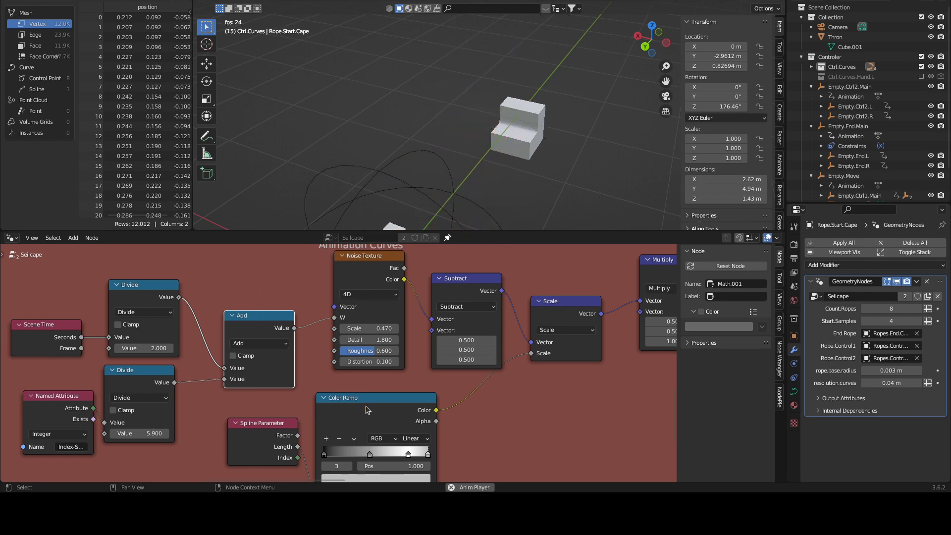
Try brightening the first Color Ramp stop in the Animation Curves frame to near white and then mid grey, viewing the ropes' start.
middle_drag(366, 405, 322, 372)
scroll(317, 381, up, 2)
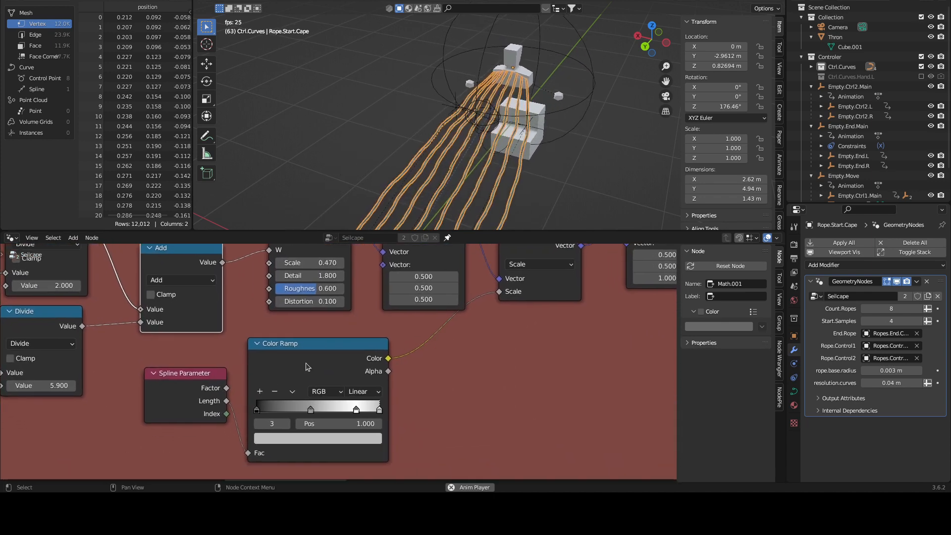
middle_drag(442, 158, 364, 163)
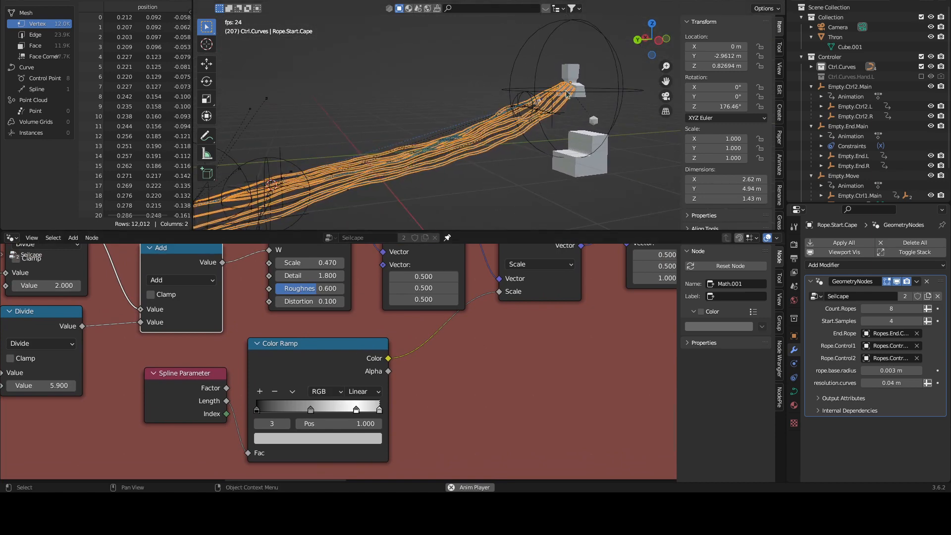
click(256, 410)
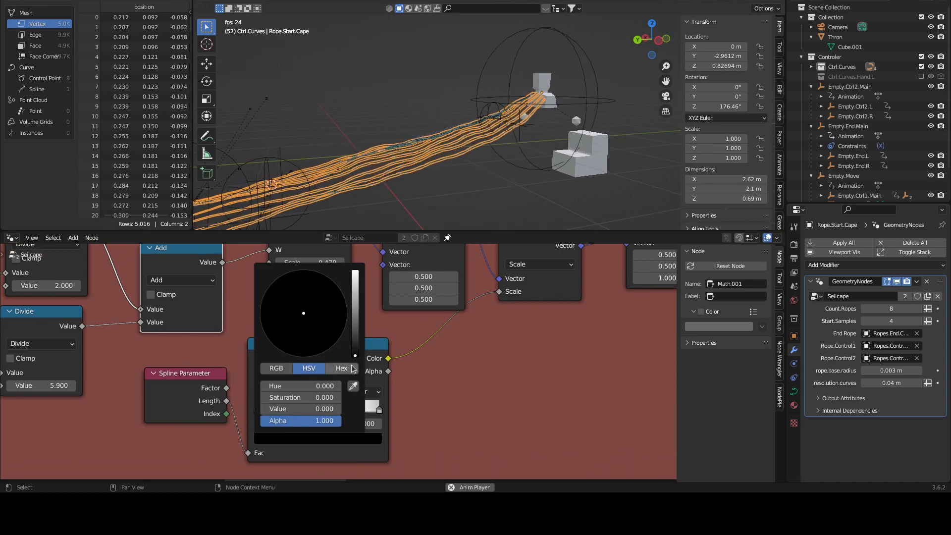
drag(355, 355, 355, 274)
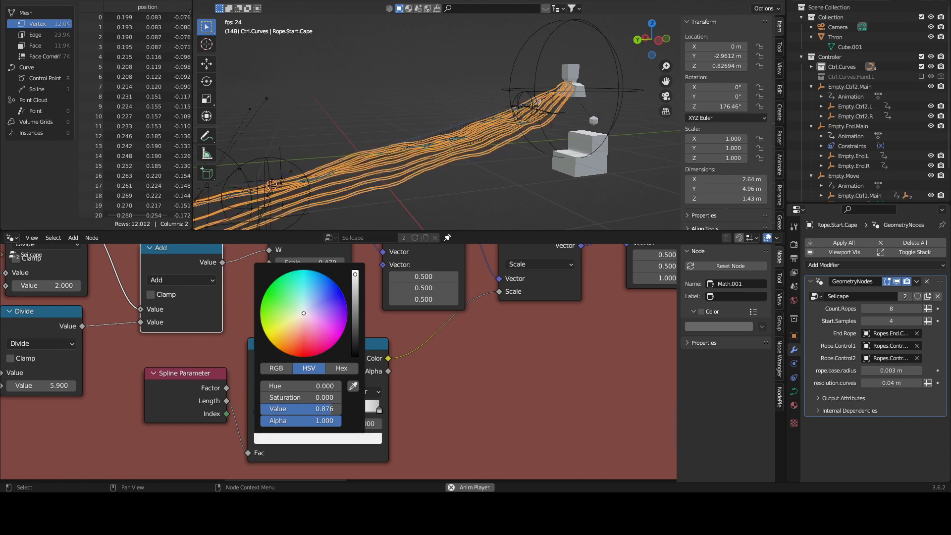
drag(355, 276, 355, 314)
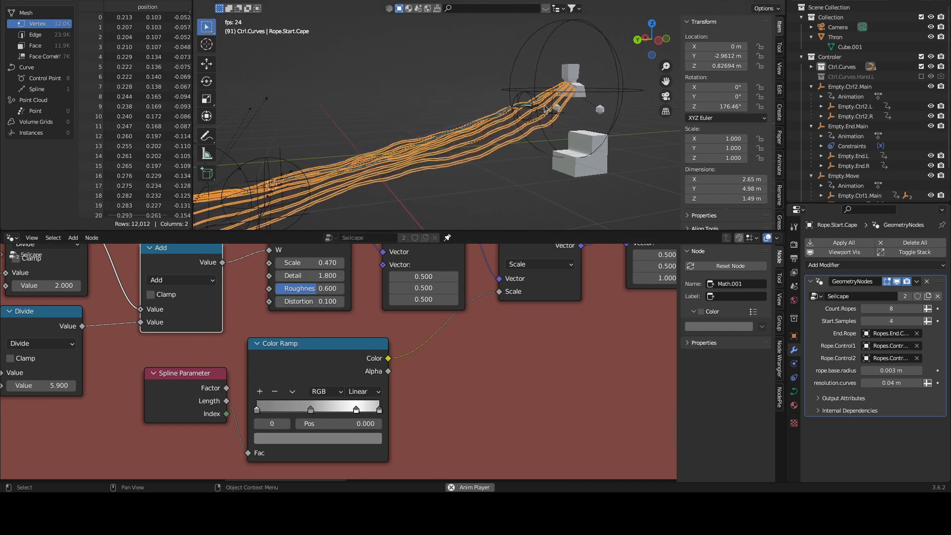
Set the first Color Ramp stop back to black.
click(258, 411)
click(294, 438)
drag(294, 409, 270, 409)
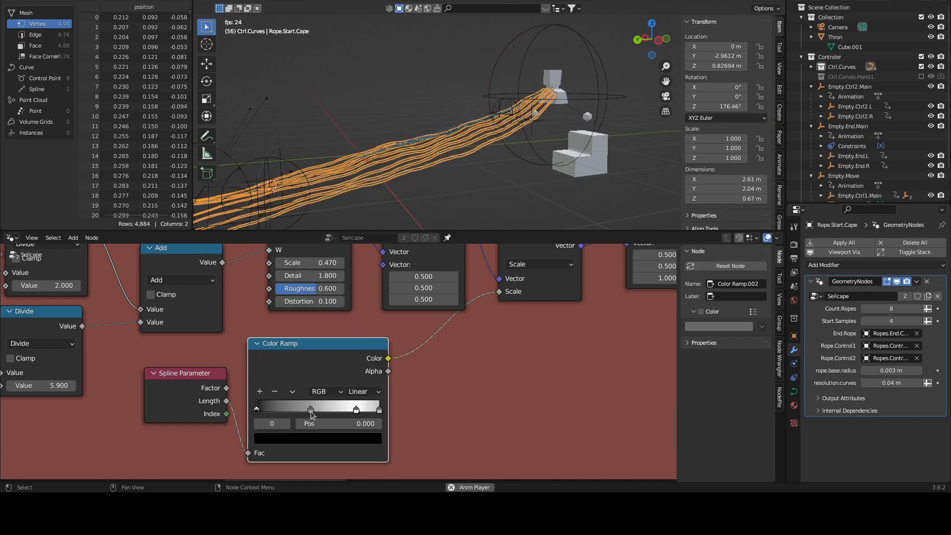
Darken the Color Ramp's last stop to a Value of 0.344 with the rope ends in view.
click(379, 409)
shift+middle_drag(350, 201, 424, 152)
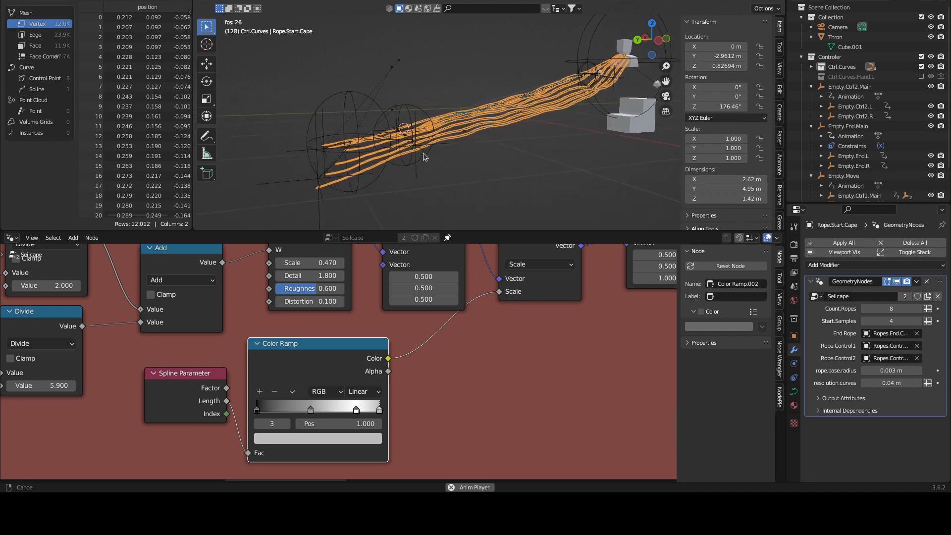
scroll(426, 151, down, 1)
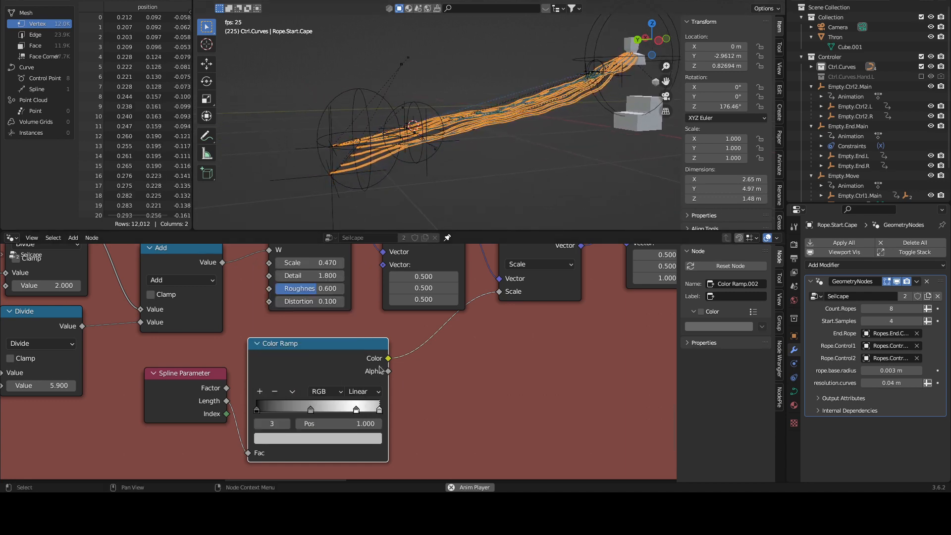
click(351, 438)
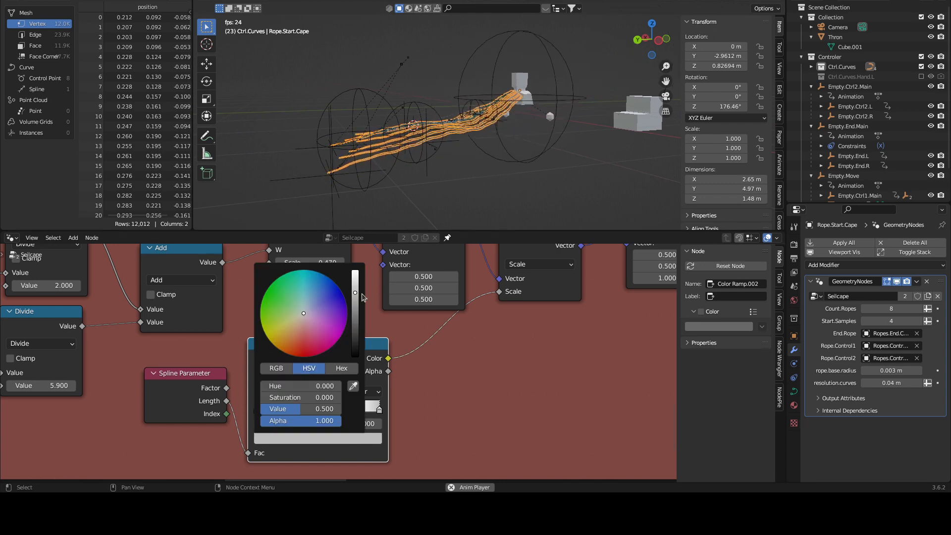
mouse_move(355, 294)
mouse_down()
mouse_move(355, 342)
mouse_move(355, 271)
mouse_move(355, 316)
mouse_move(355, 302)
mouse_up()
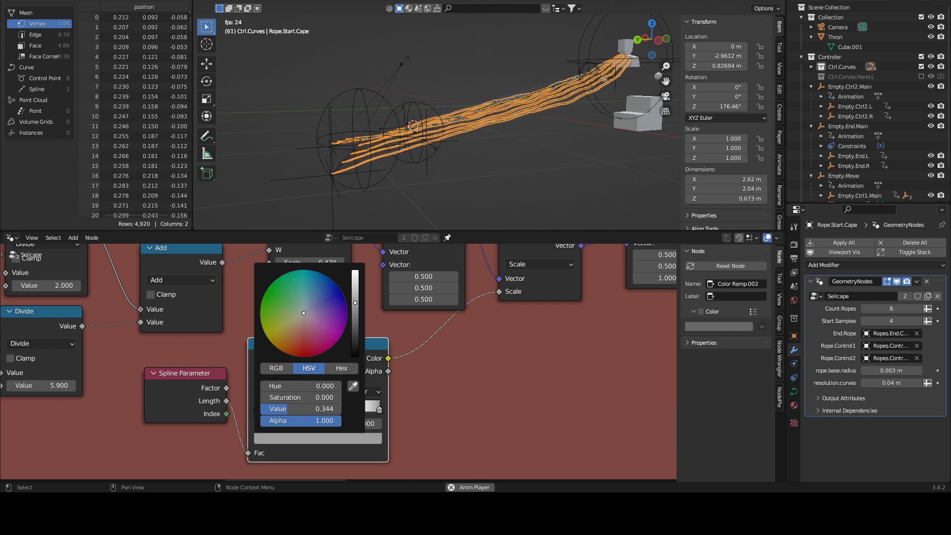
scroll(513, 378, down, 3)
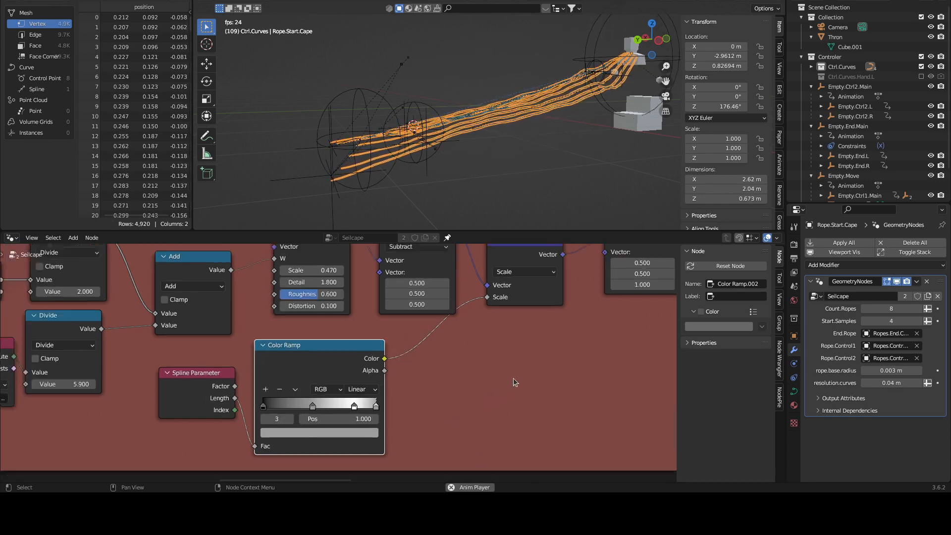
Set the X and Y factors of the Multiply node in the Animation Curves frame to 1.000, viewing the ropes lengthwise.
scroll(426, 395, down, 2)
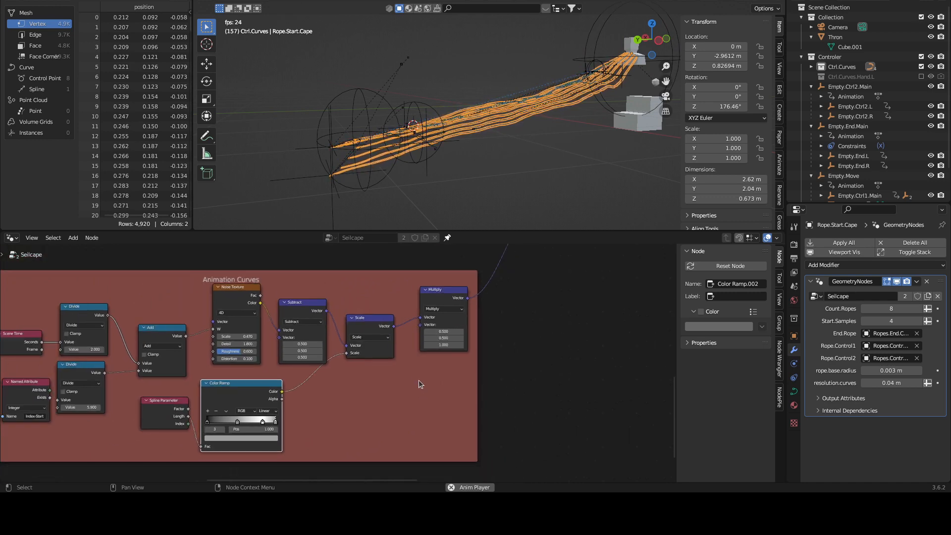
middle_drag(397, 364, 356, 416)
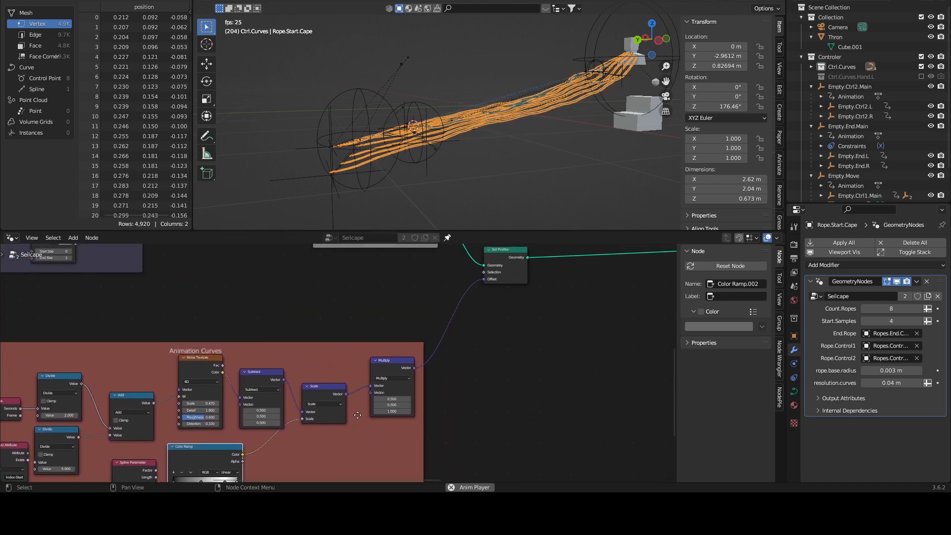
scroll(379, 433, up, 3)
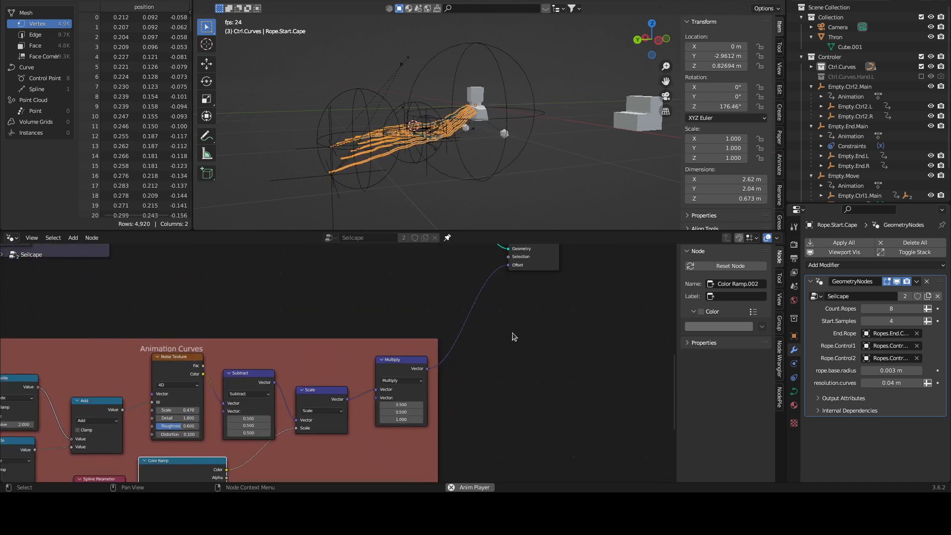
scroll(379, 438, up, 1)
middle_drag(427, 454, 377, 402)
scroll(402, 426, up, 2)
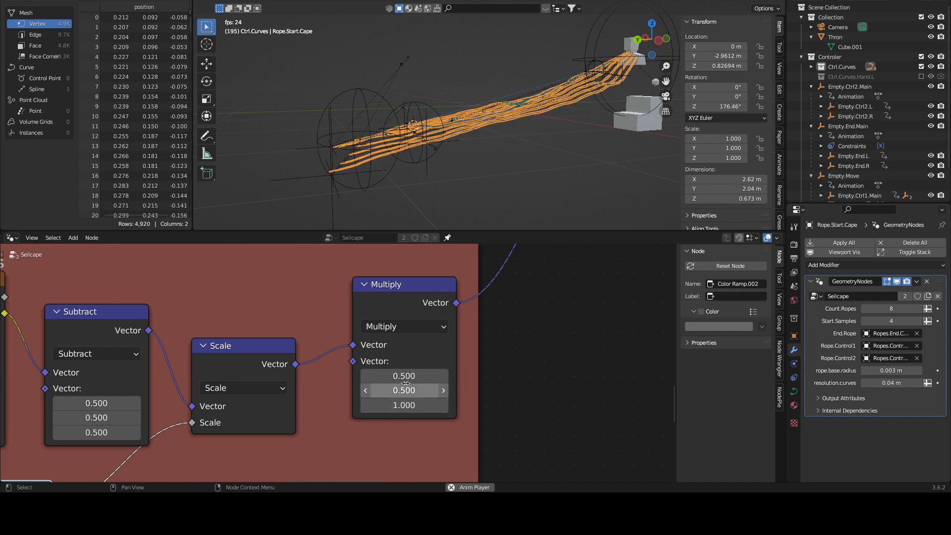
drag(404, 376, 403, 390)
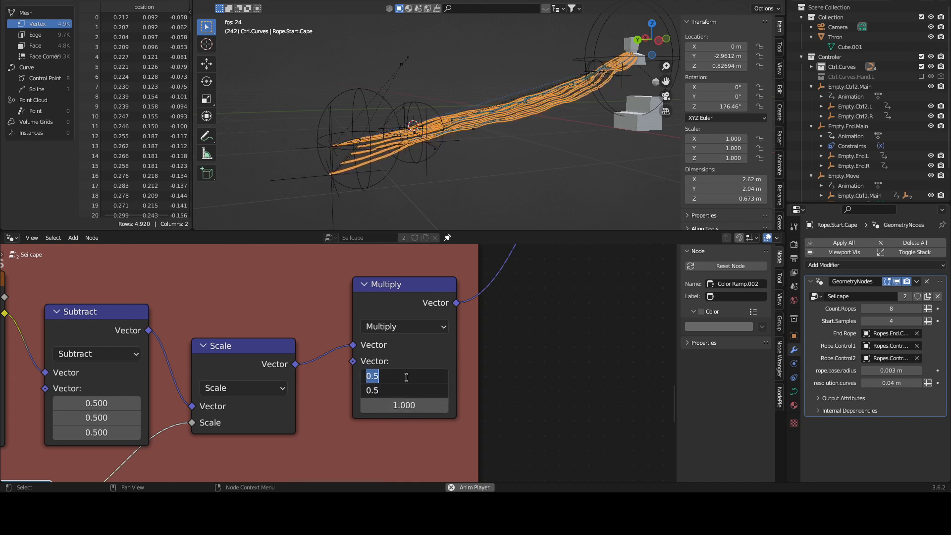
text(1)
key(Return)
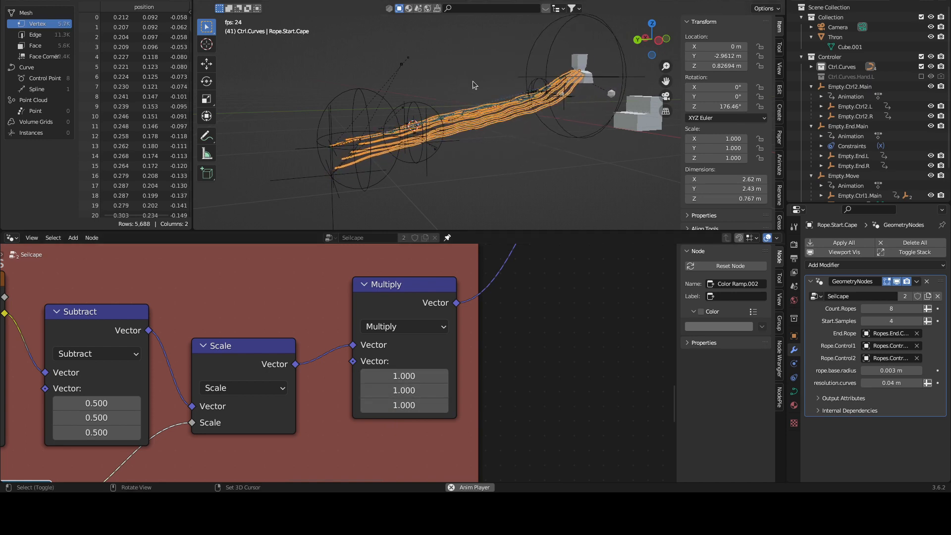
middle_drag(473, 82, 504, 164)
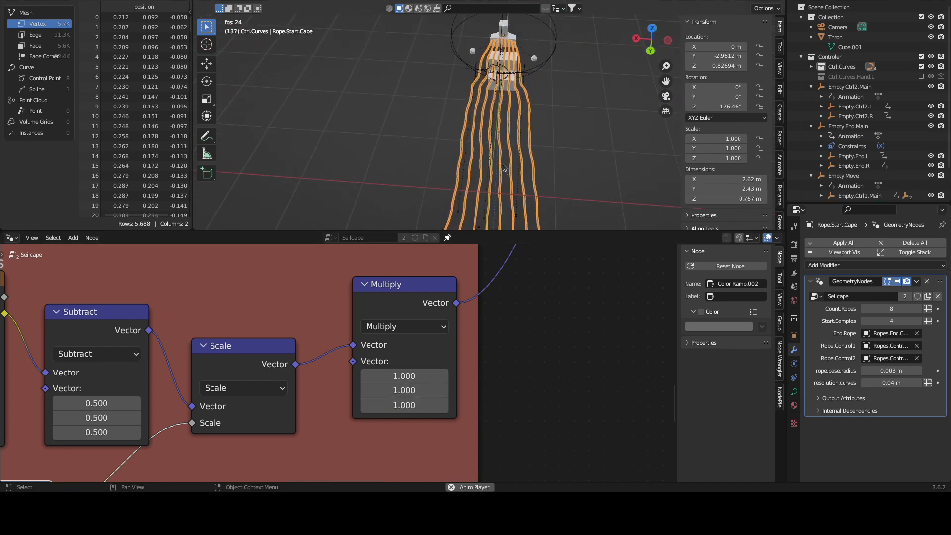
Try 0.200 for the Multiply node's X and Y factors, viewing the ropes from the side.
mouse_move(405, 391)
mouse_down()
mouse_move(402, 376)
mouse_move(402, 404)
mouse_move(397, 374)
mouse_up()
key(BackSpace)
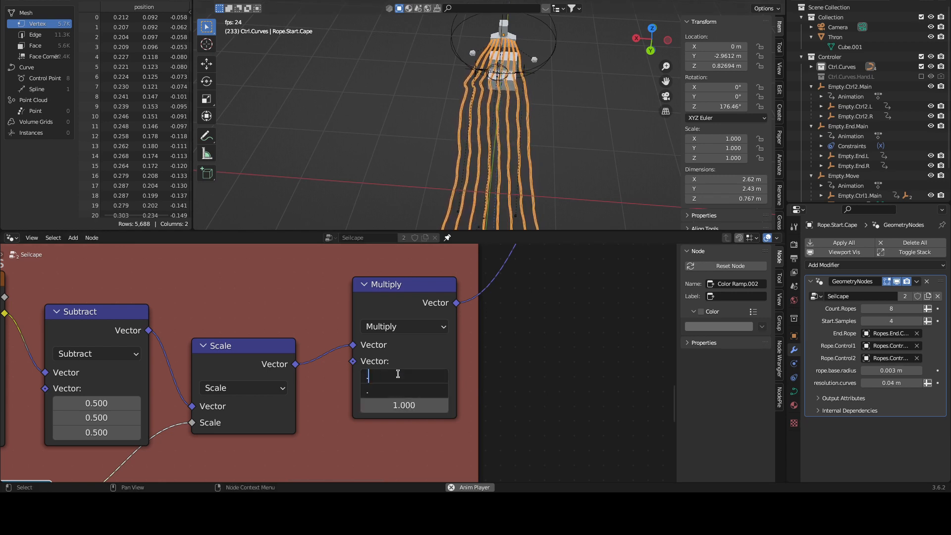
text(0.2)
key(Return)
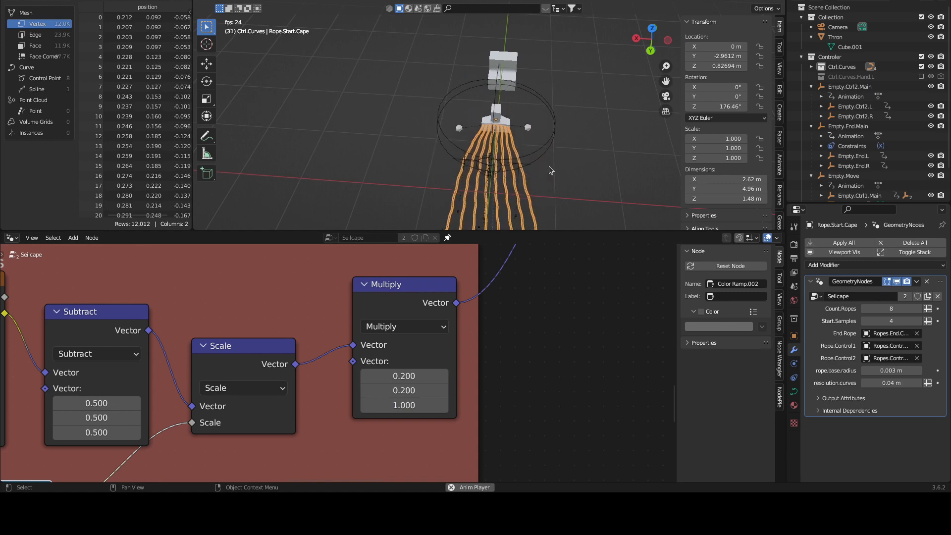
middle_drag(549, 165, 486, 108)
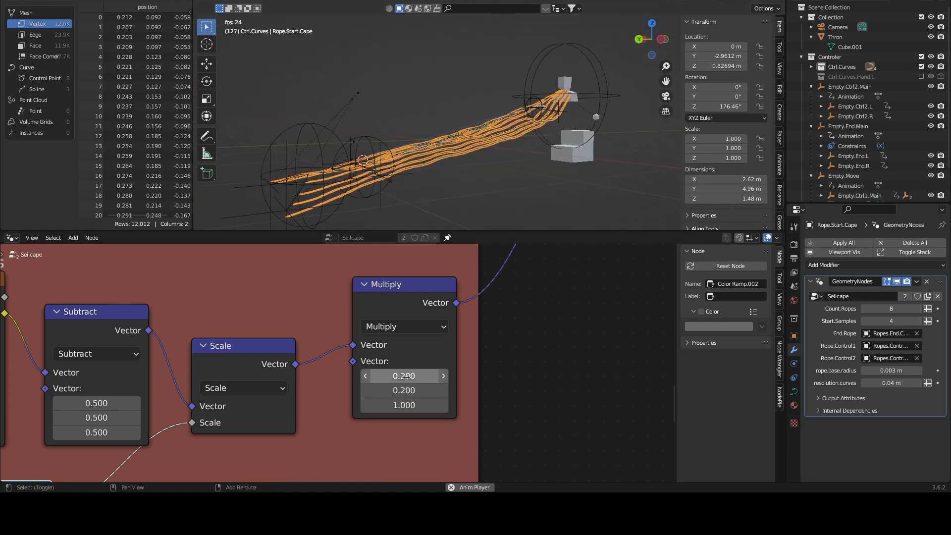
Set the Multiply node's X and Y factors back to 0.500.
drag(405, 377, 405, 391)
text(0.5)
key(Return)
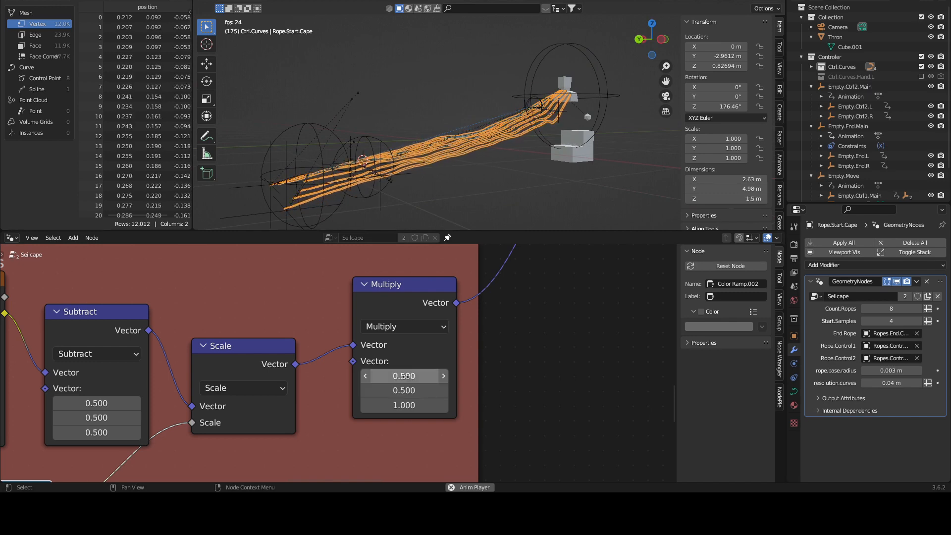
middle_drag(489, 150, 539, 180)
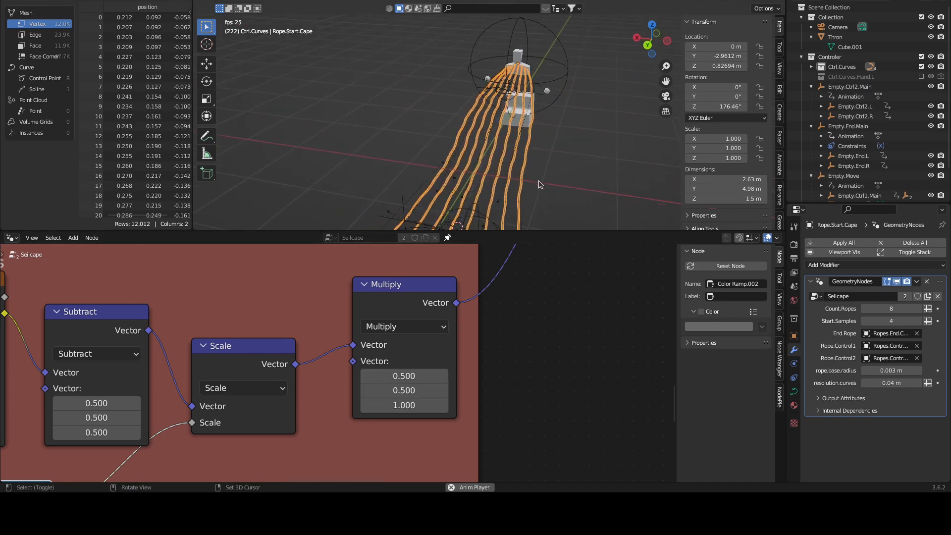
Examine the node flow from Set Position past the radius and tilt nodes to the Curve Base Shape frame.
scroll(490, 358, down, 1)
scroll(492, 356, down, 3)
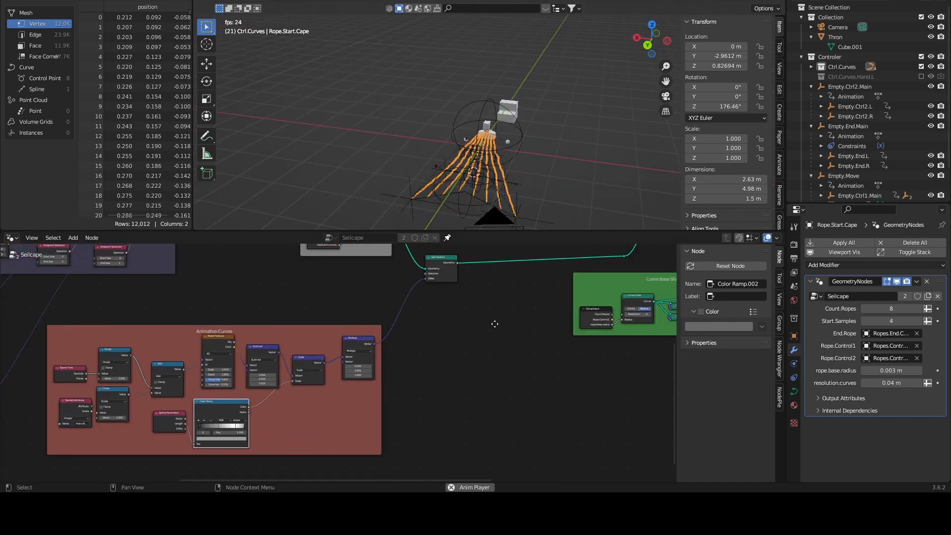
middle_drag(494, 324, 406, 425)
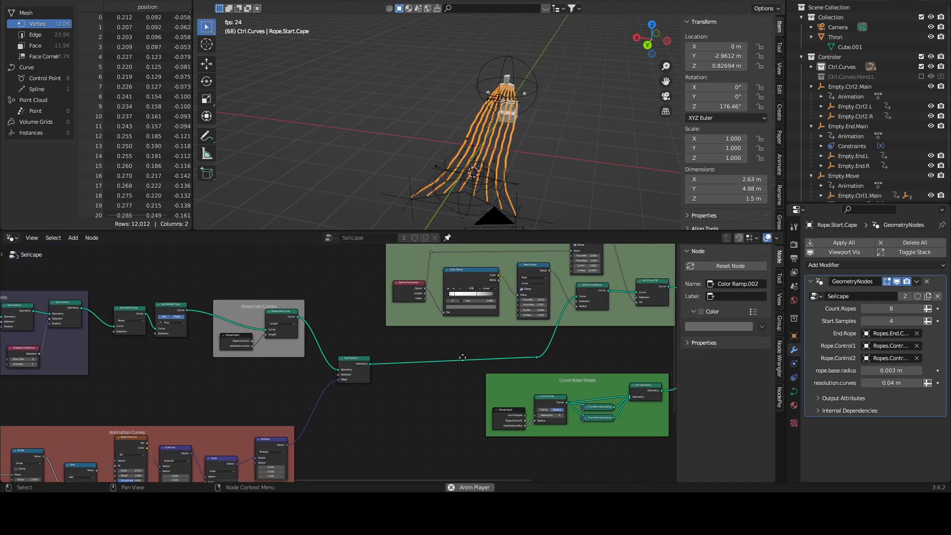
middle_drag(469, 359, 351, 404)
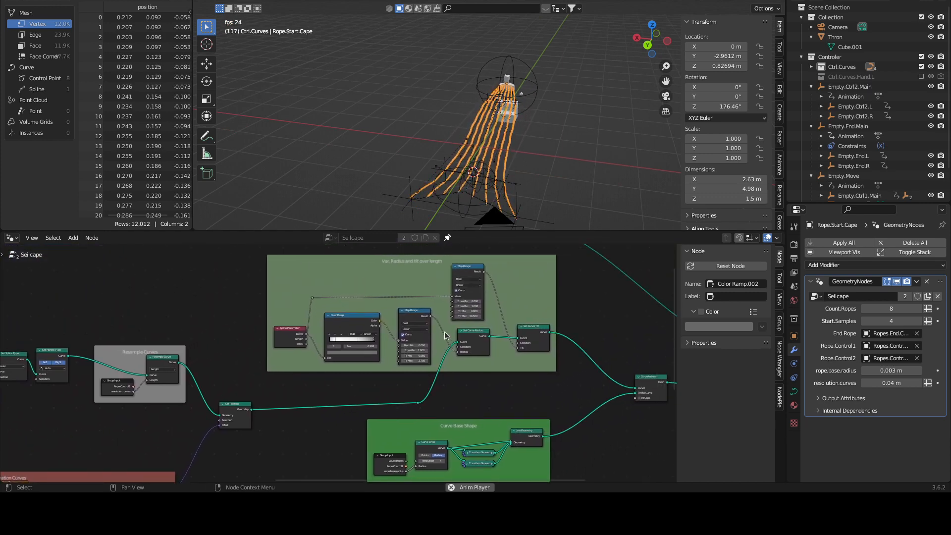
scroll(445, 331, up, 5)
scroll(512, 409, down, 3)
middle_drag(498, 384, 428, 301)
scroll(423, 378, up, 7)
middle_drag(420, 378, 328, 377)
scroll(357, 333, up, 4)
scroll(356, 331, up, 1)
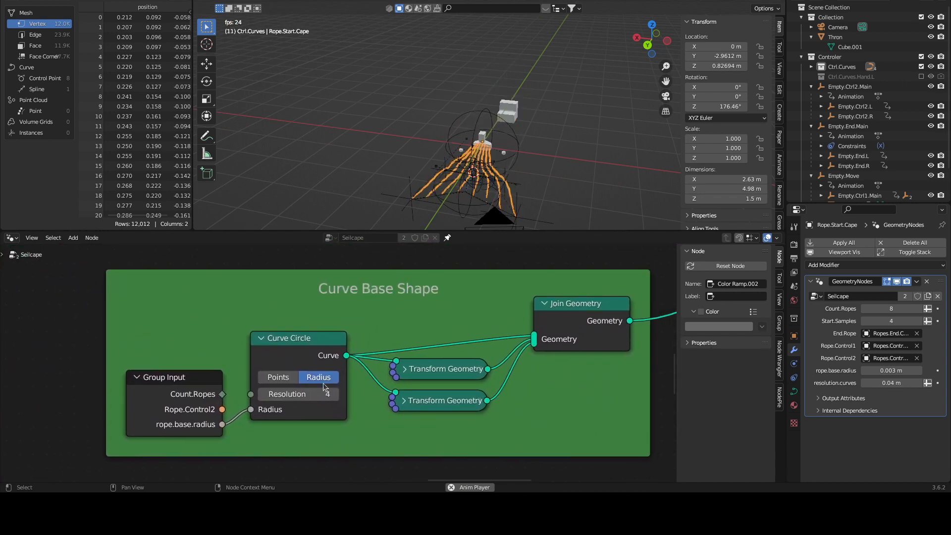
Stop the animation playback with the whole cape of ropes in view from the side.
middle_drag(519, 144, 445, 148)
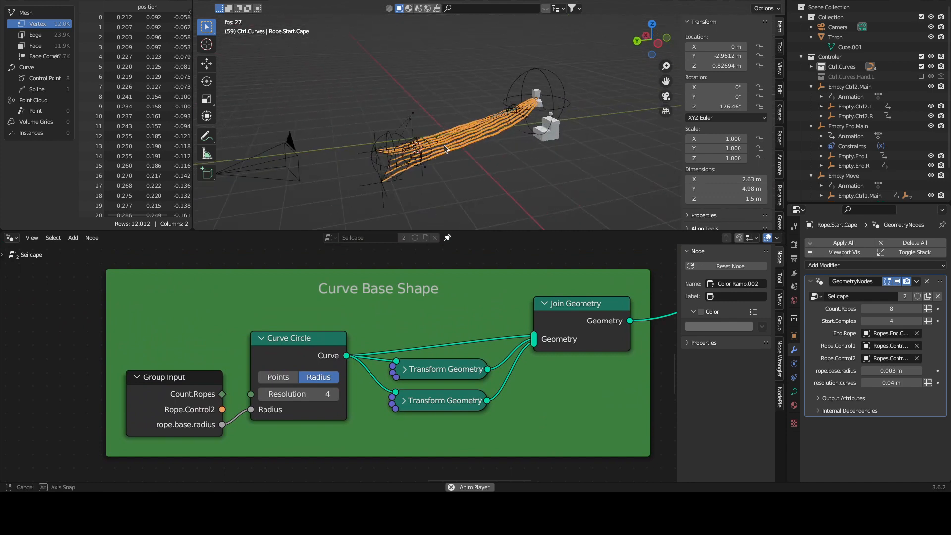
scroll(444, 148, up, 3)
shift+middle_drag(332, 192, 434, 173)
scroll(395, 142, up, 4)
scroll(394, 142, up, 2)
scroll(425, 148, down, 5)
scroll(425, 148, down, 3)
key(space)
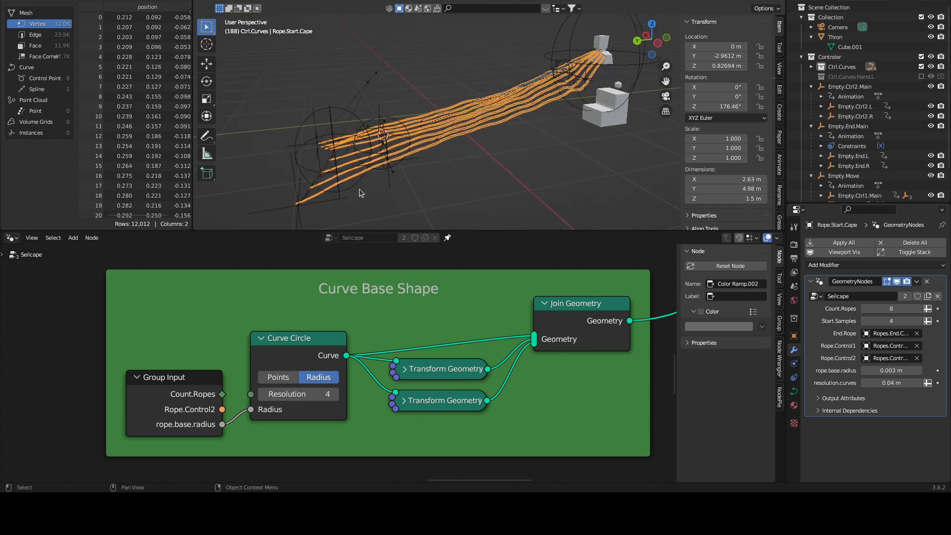
Inspect the twisted rope strands up close and try adjusting the modifier's rope.base.radius.
scroll(466, 164, up, 5)
shift+middle_drag(359, 189, 432, 176)
scroll(433, 176, up, 3)
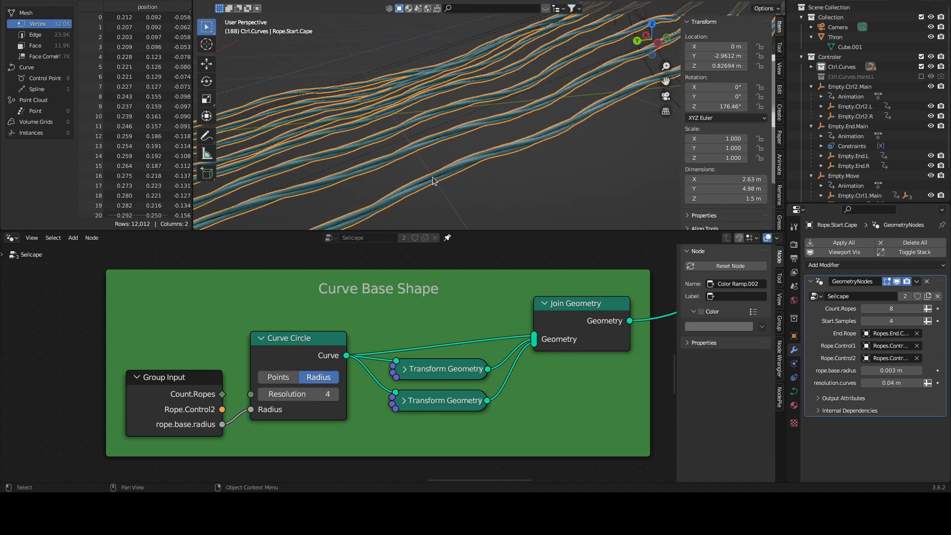
scroll(460, 175, up, 3)
shift+middle_drag(479, 197, 409, 190)
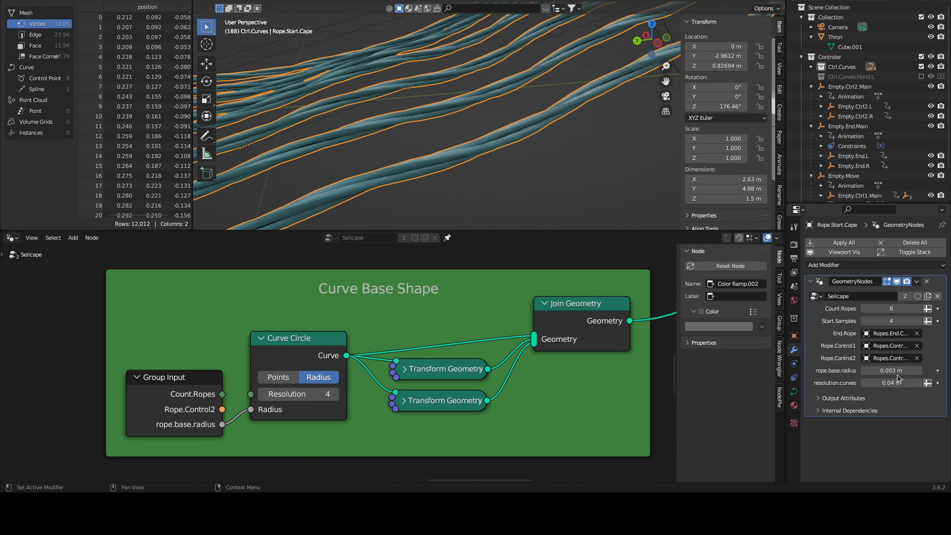
mouse_move(892, 371)
mouse_down()
mouse_move(919, 370)
mouse_move(887, 371)
mouse_up()
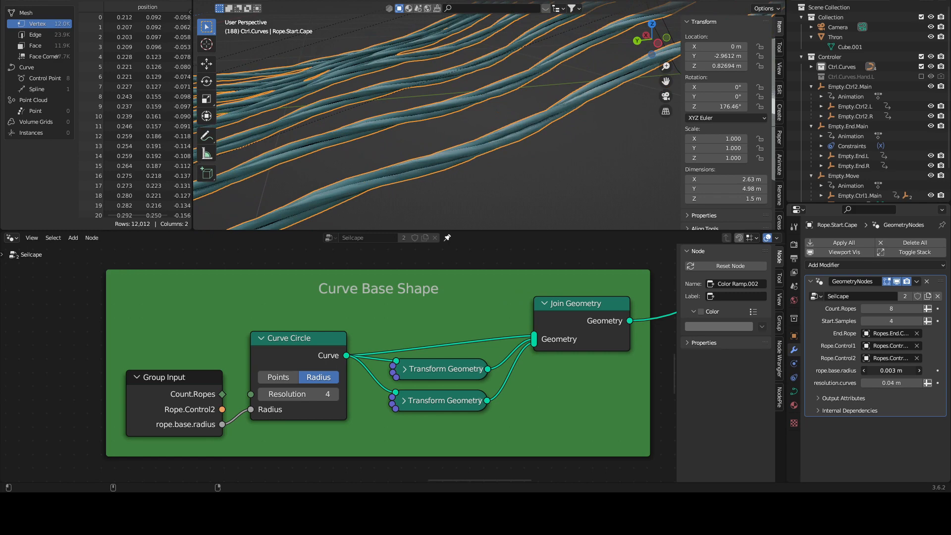
scroll(441, 186, down, 1)
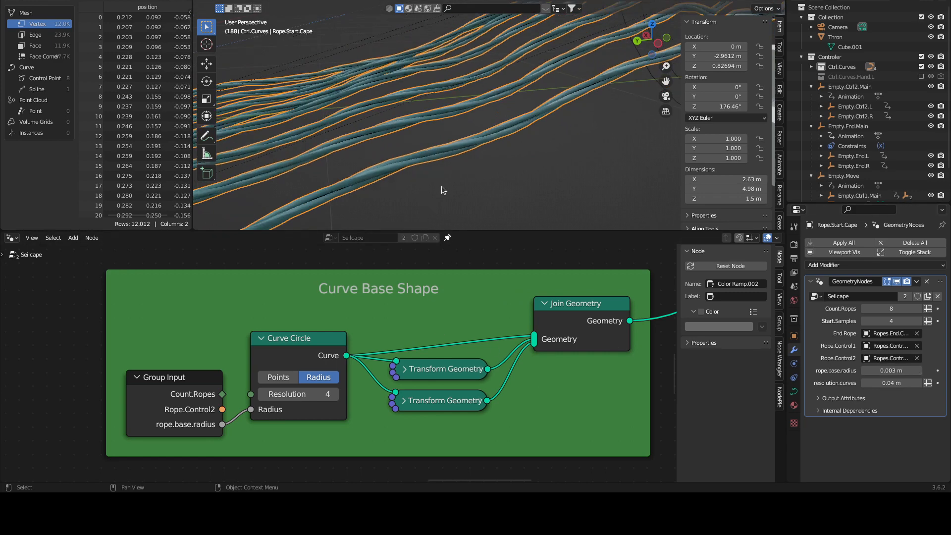
Mute both Transform Geometry nodes in the Curve Base Shape frame and view the ropes.
click(432, 370)
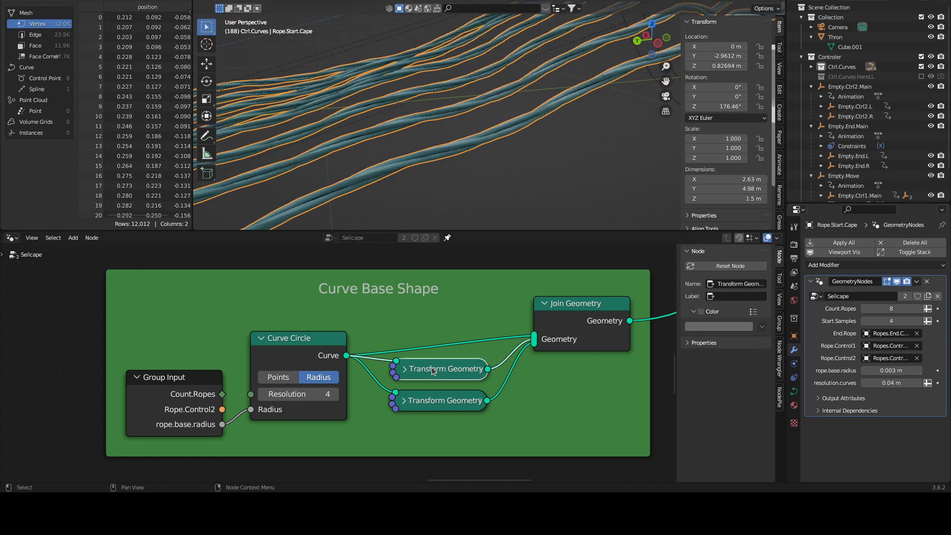
shift+click(438, 397)
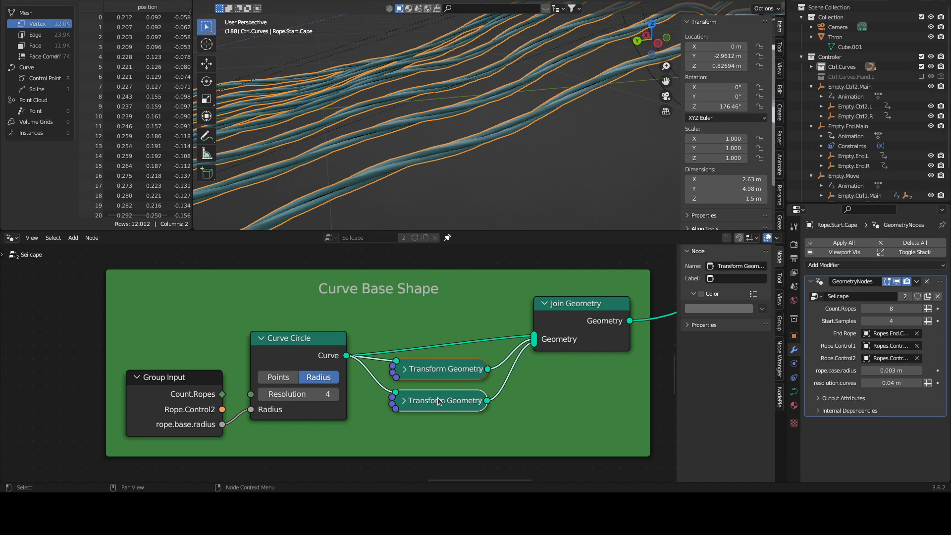
key(m)
mouse_move(452, 166)
middle_down()
mouse_move(478, 169)
mouse_move(461, 170)
middle_up()
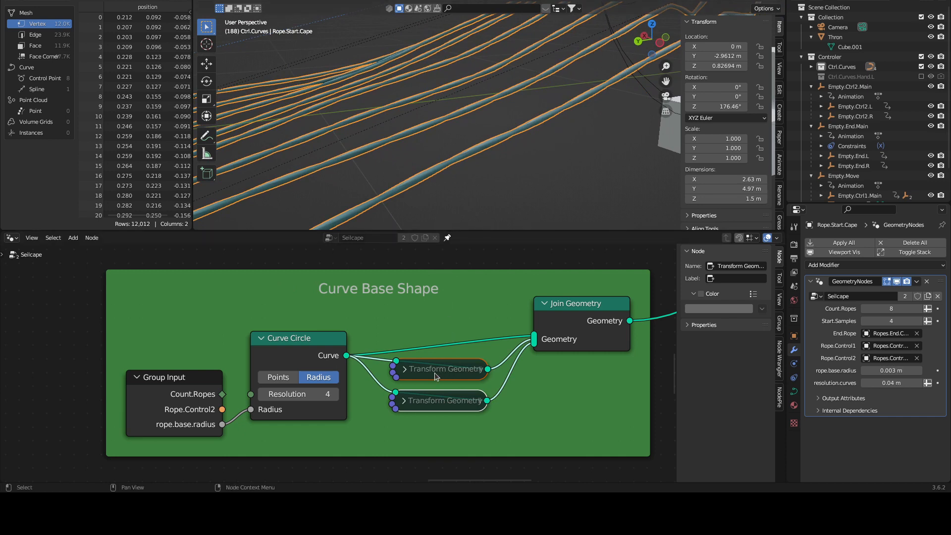
Expand the upper Transform Geometry node in the Curve Base Shape frame and unmute it.
click(406, 370)
scroll(481, 391, down, 3)
middle_drag(482, 391, 457, 300)
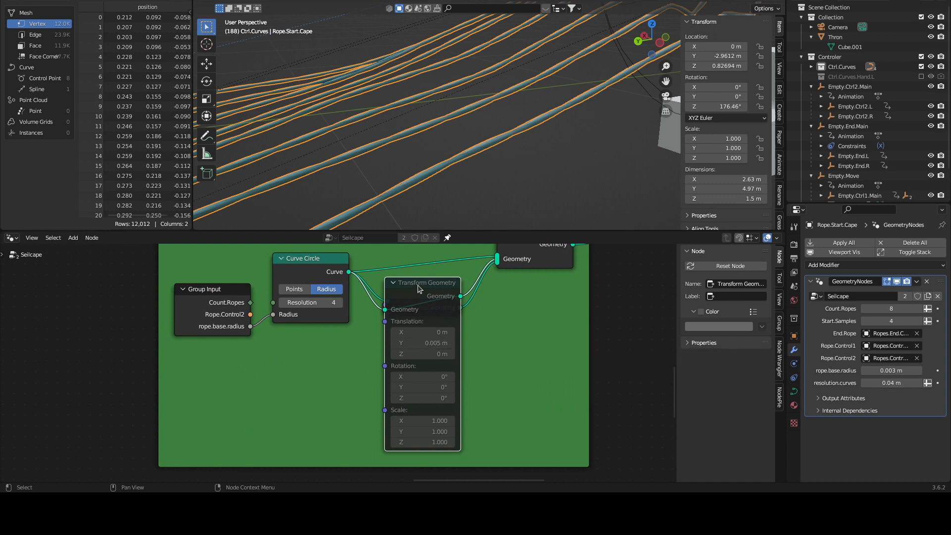
key(m)
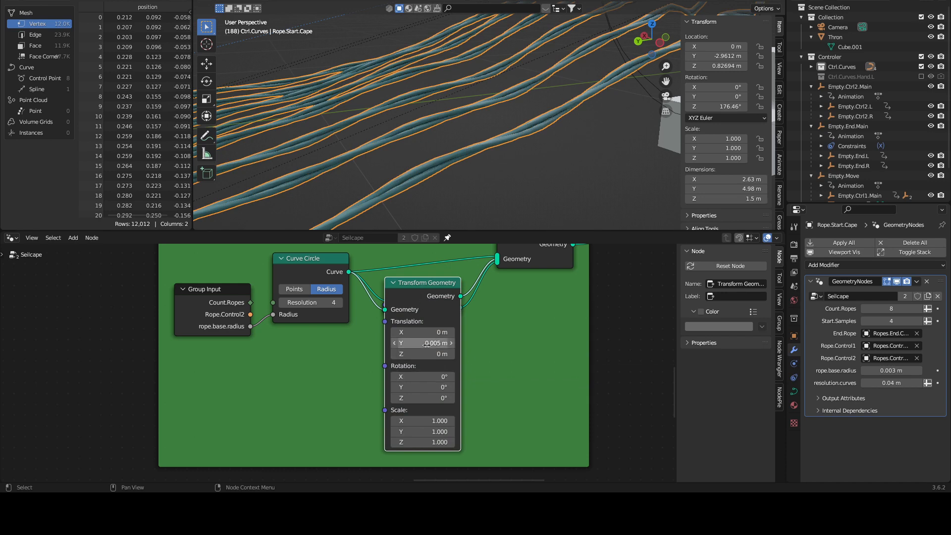
Try a Y Translation of 0.025 m on the upper Transform Geometry node and restore it to 0.005 m.
mouse_move(423, 343)
mouse_down()
mouse_move(455, 343)
mouse_move(422, 343)
mouse_move(432, 343)
mouse_up()
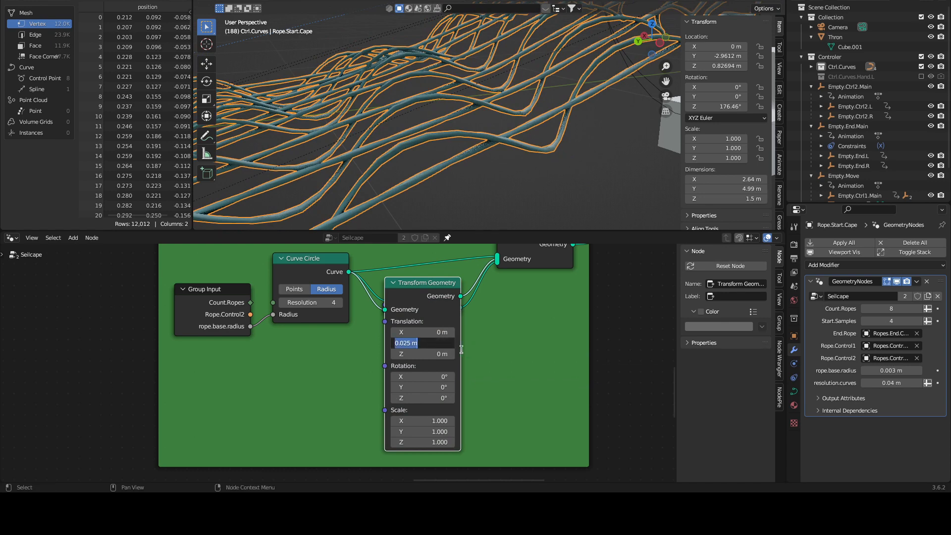
text(5)
key(Return)
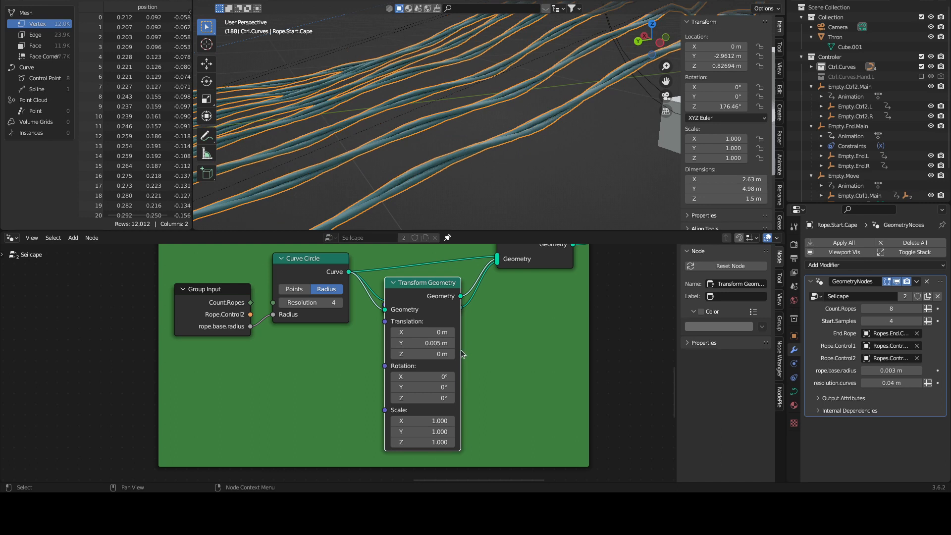
Collapse the upper Transform Geometry node and unmute the lower one, leaving both nodes collapsed.
click(393, 284)
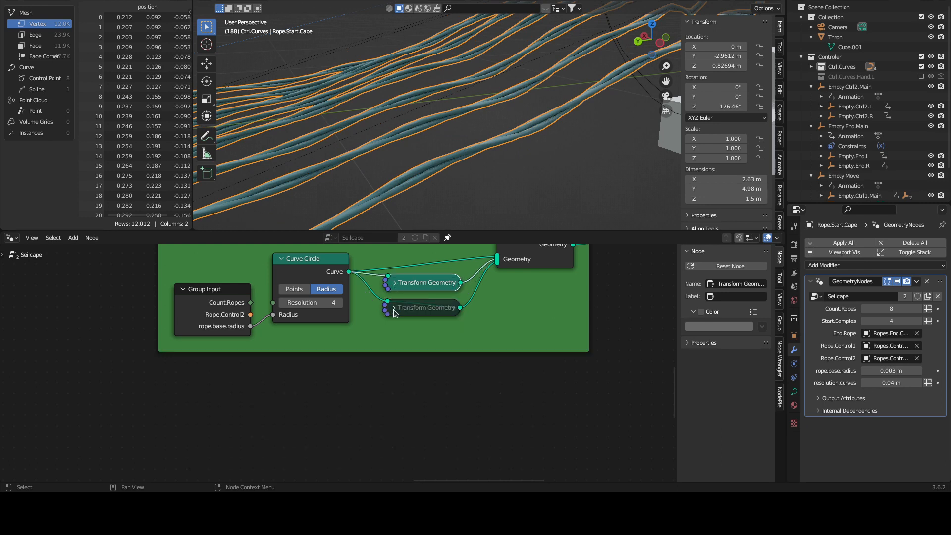
click(394, 308)
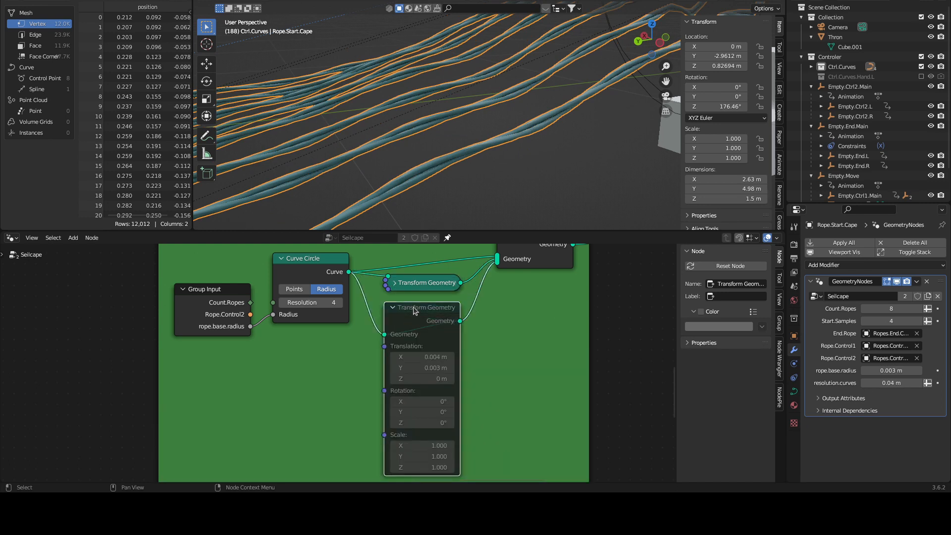
key(m)
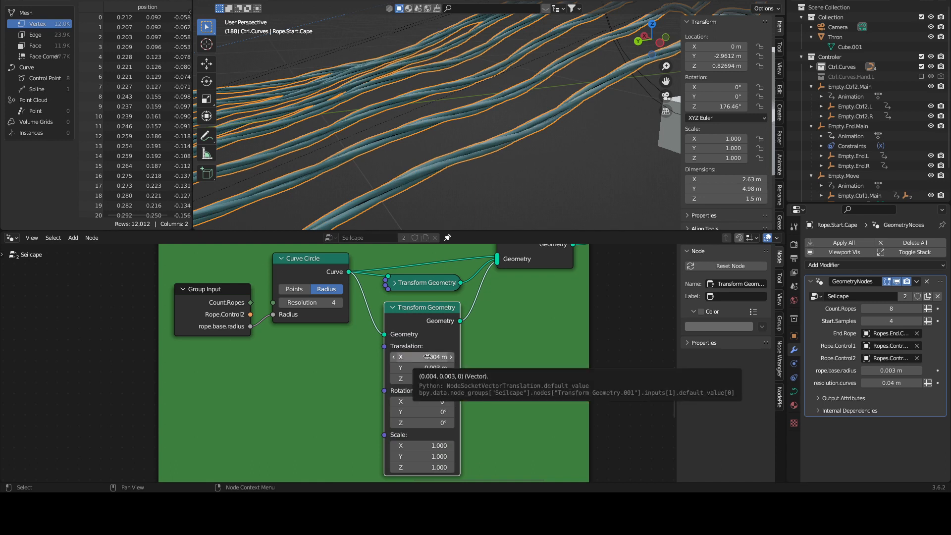
click(393, 307)
scroll(480, 313, down, 1)
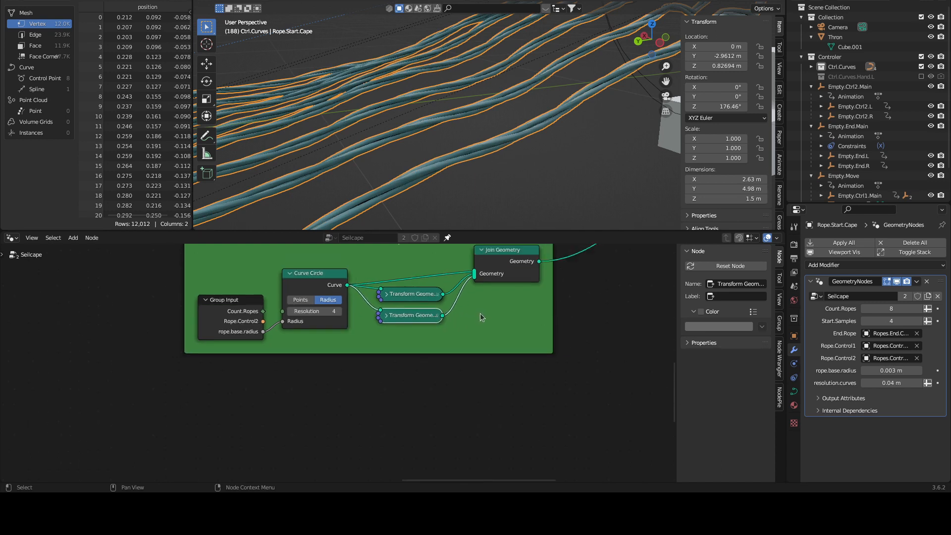
Try a Resolution of 3 on the Curve Circle node and raise it to 6.
click(286, 307)
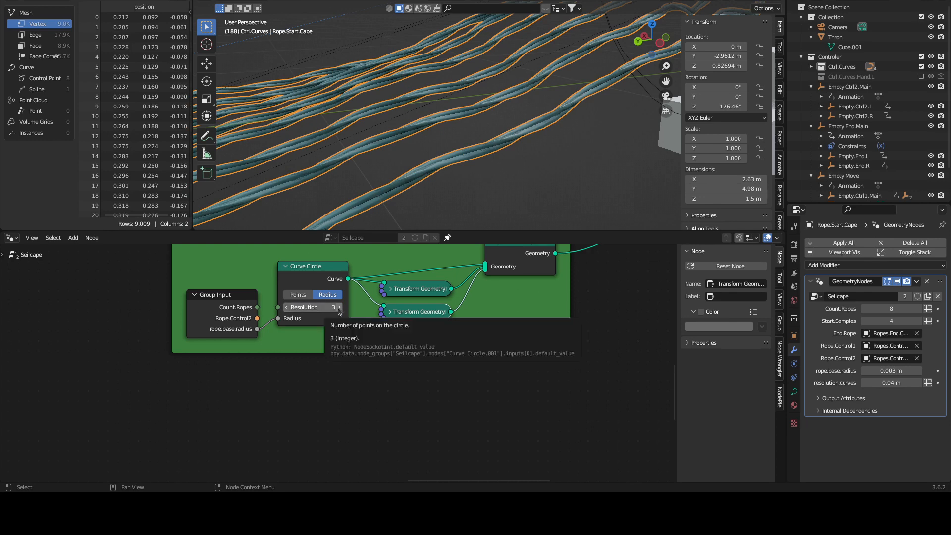
click(339, 308)
click(338, 307)
click(338, 307)
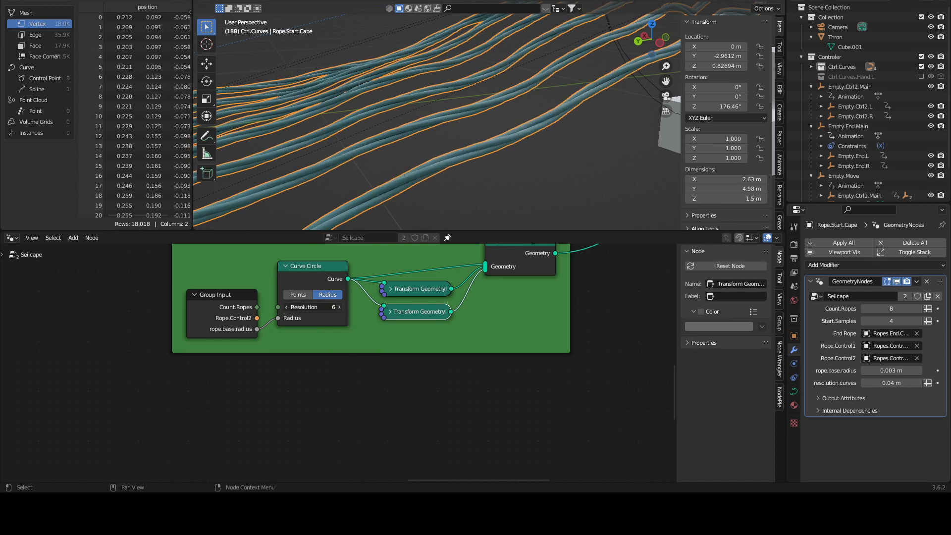
Set the Curve Circle node's Resolution to 4 in the Curve Base Shape frame.
drag(308, 307, 295, 307)
scroll(488, 327, down, 2)
middle_drag(480, 320, 360, 399)
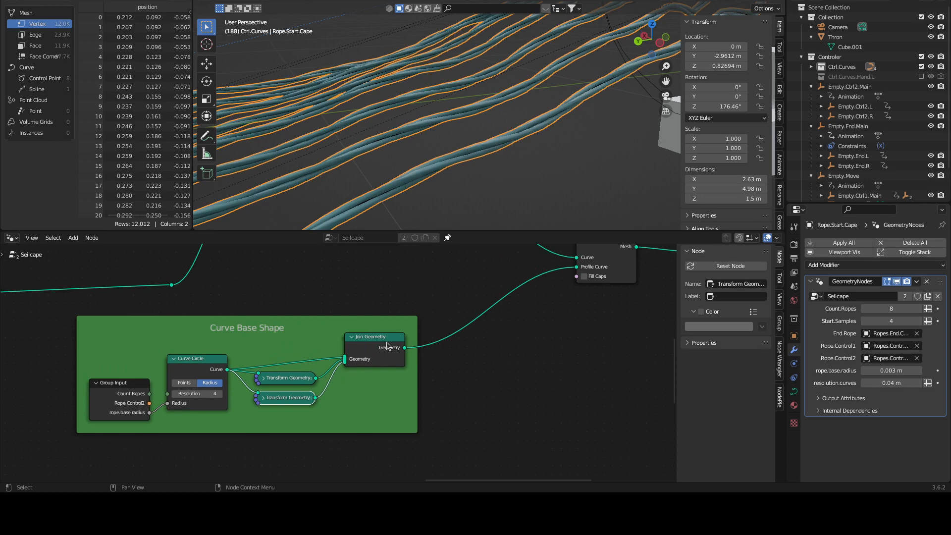
Examine the Curve to Mesh inputs, the radius nodes fed by Spline Parameter, and the thickness of the ropes where they attach to the figure.
middle_drag(494, 306, 388, 393)
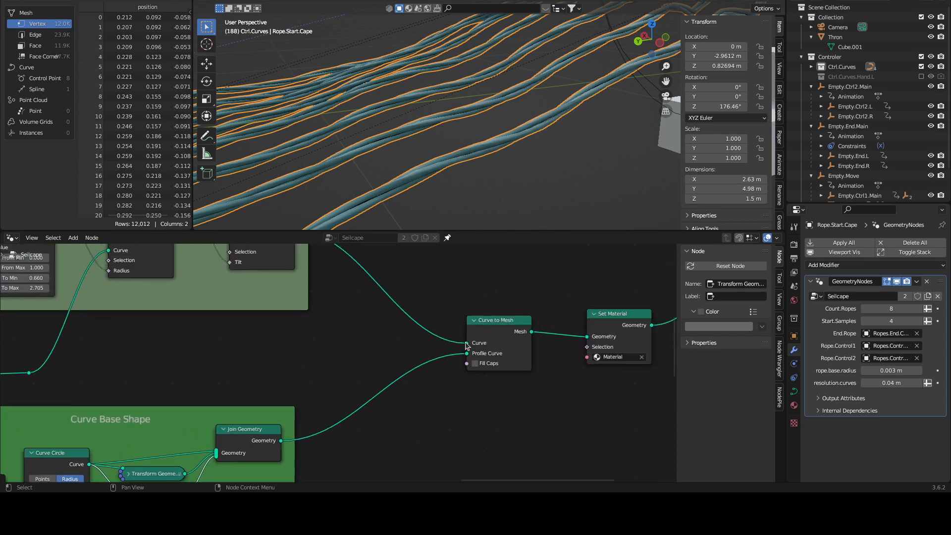
scroll(399, 363, up, 1)
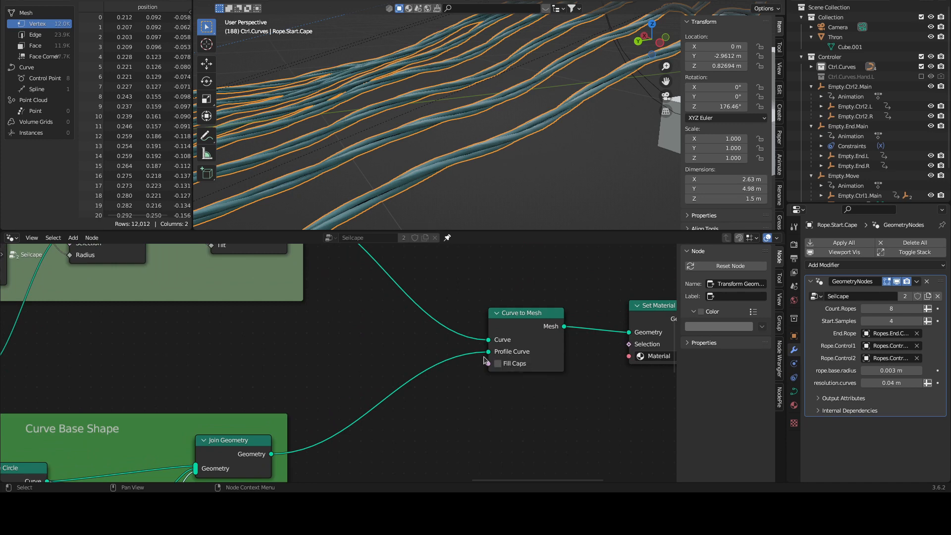
scroll(364, 356, down, 2)
middle_drag(338, 342, 569, 444)
middle_drag(208, 357, 438, 392)
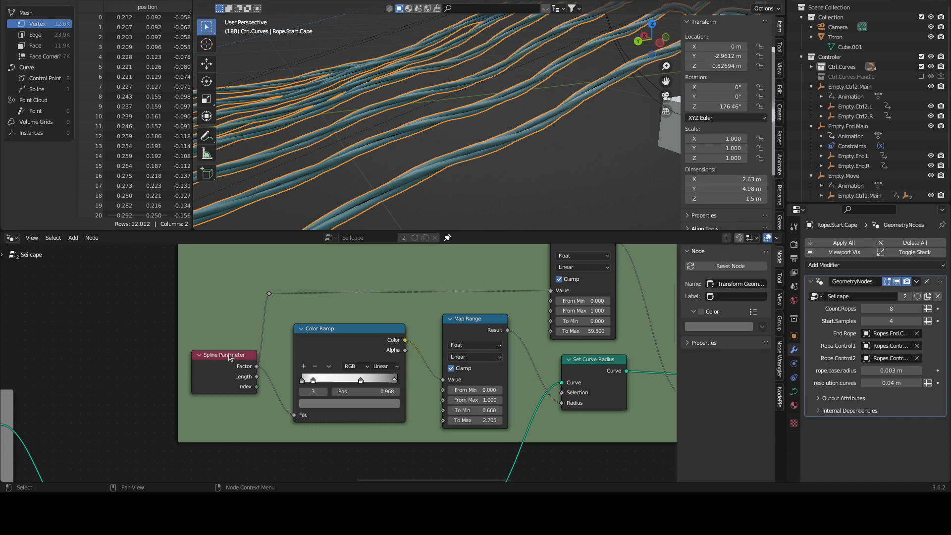
middle_drag(446, 118, 613, 38)
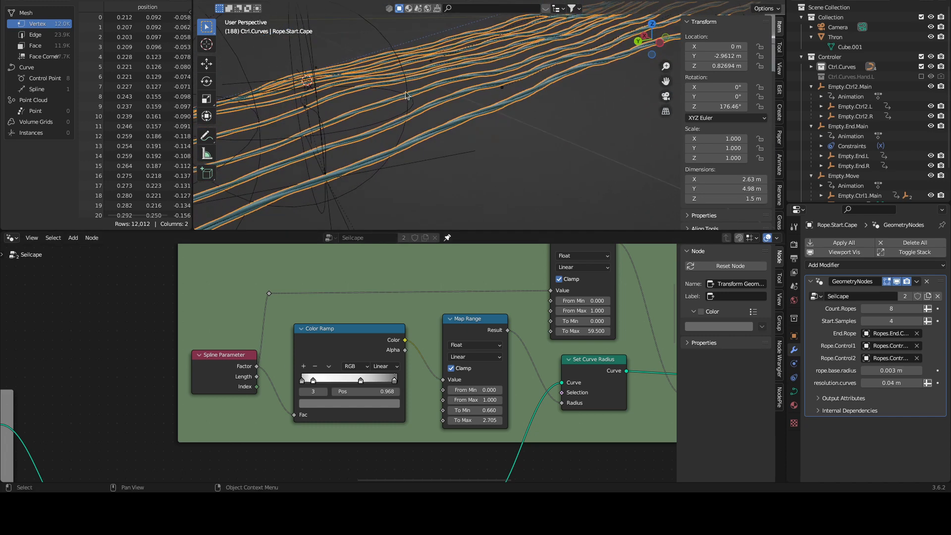
shift+middle_drag(354, 149, 451, 112)
scroll(451, 111, down, 8)
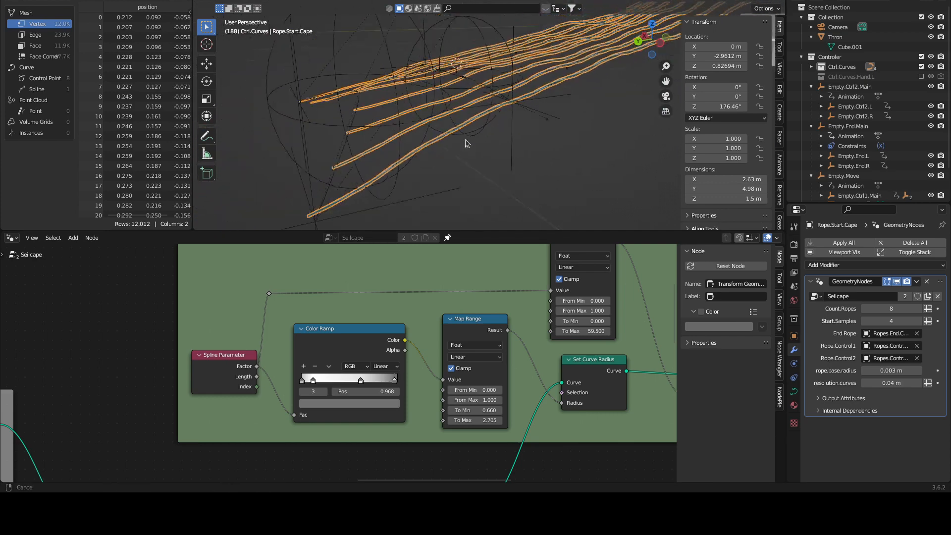
scroll(551, 133, up, 10)
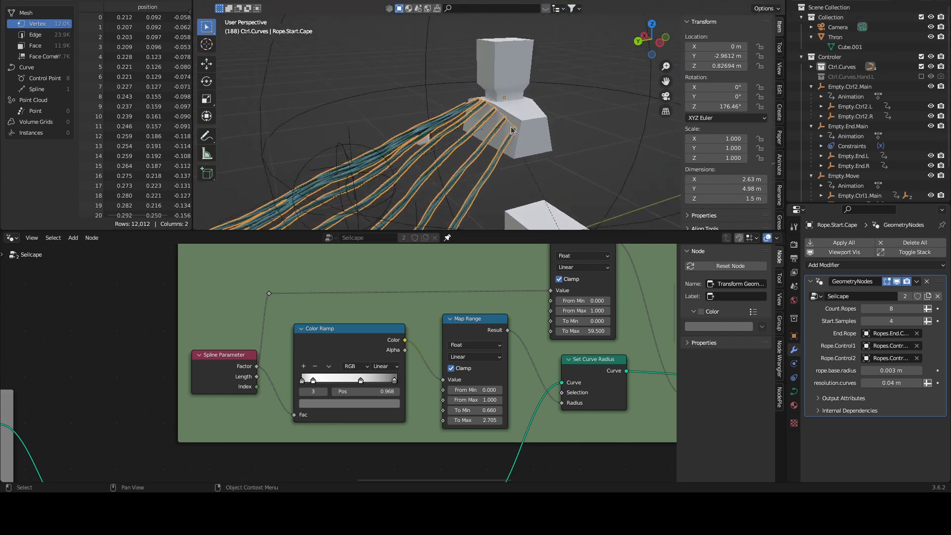
mouse_move(551, 141)
shift+middle_down()
mouse_move(565, 150)
mouse_move(540, 137)
shift+middle_up()
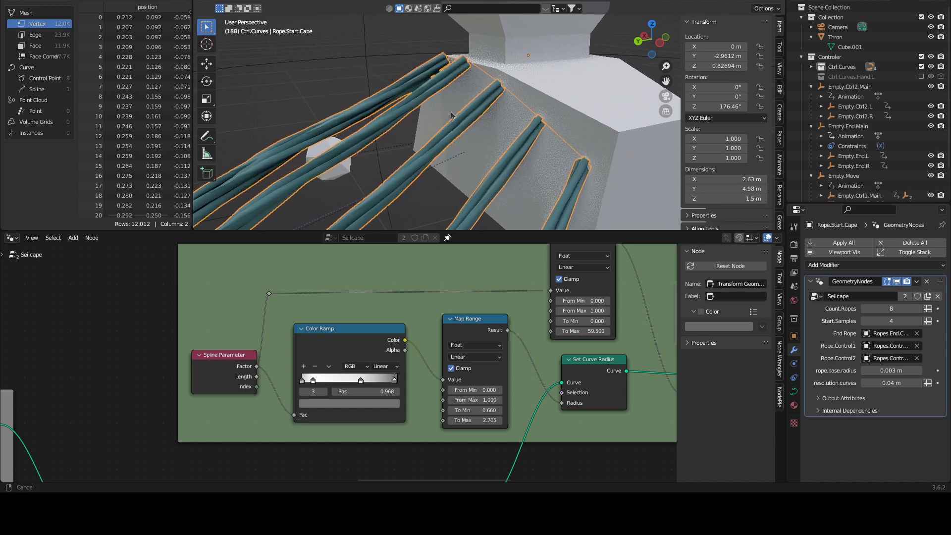
Select the first stop of the Color Ramp and try adjusting its colour brightness.
click(302, 381)
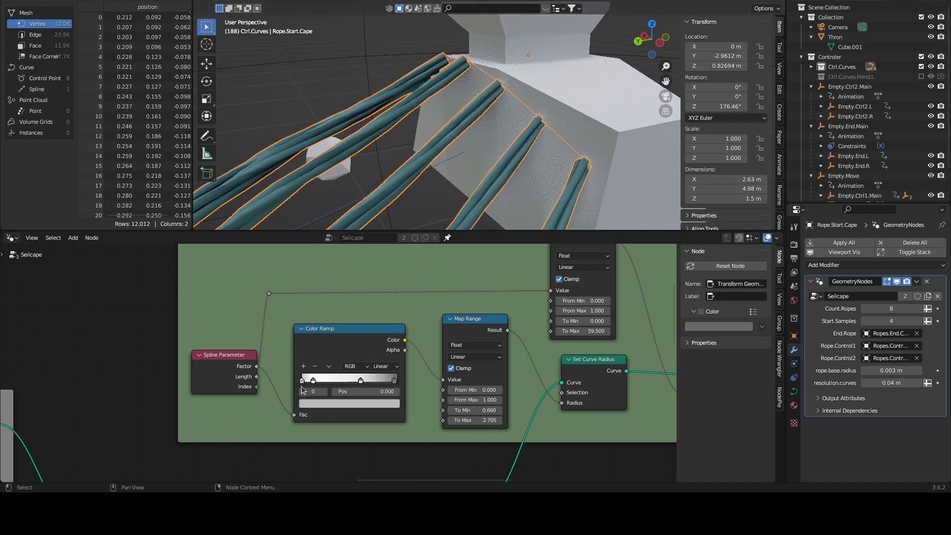
click(325, 403)
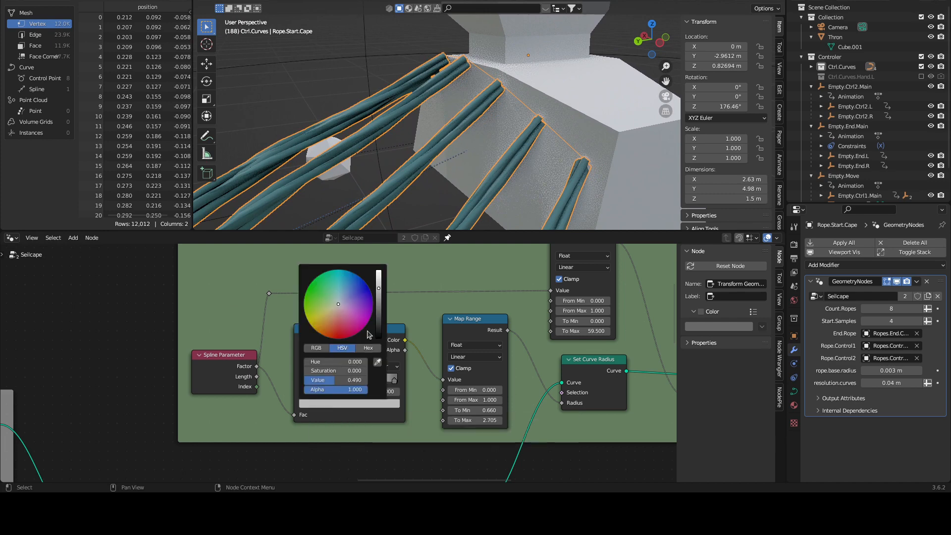
mouse_move(379, 288)
mouse_down()
mouse_move(378, 337)
mouse_move(378, 288)
mouse_up()
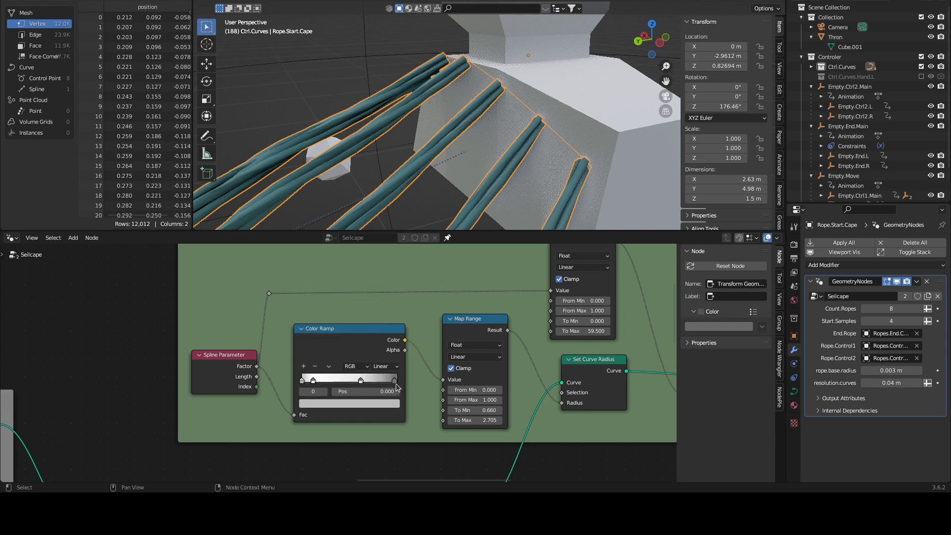
Try a higher colour Value on the Color Ramp stop at position 0.618 and check the rope thickness along the cape.
click(361, 382)
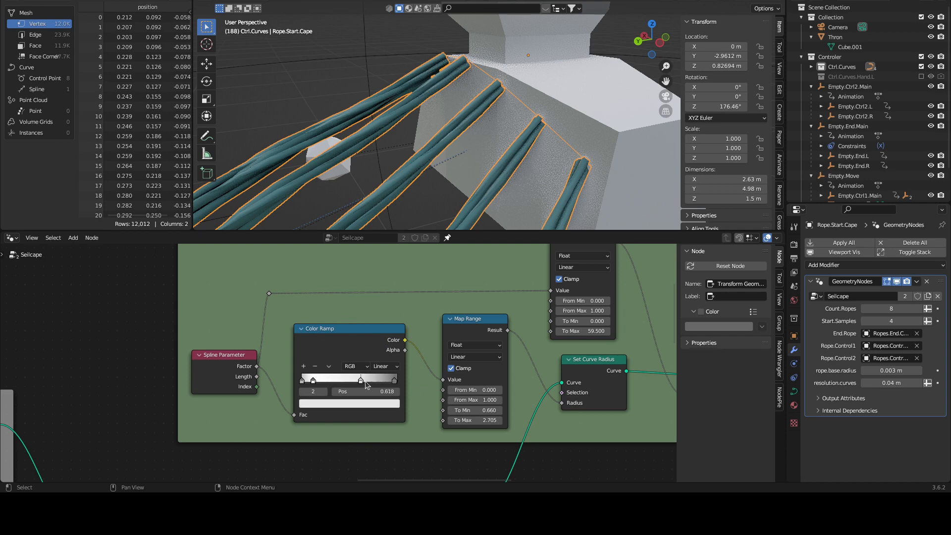
scroll(405, 180, down, 10)
shift+middle_drag(367, 143, 435, 88)
scroll(434, 114, up, 4)
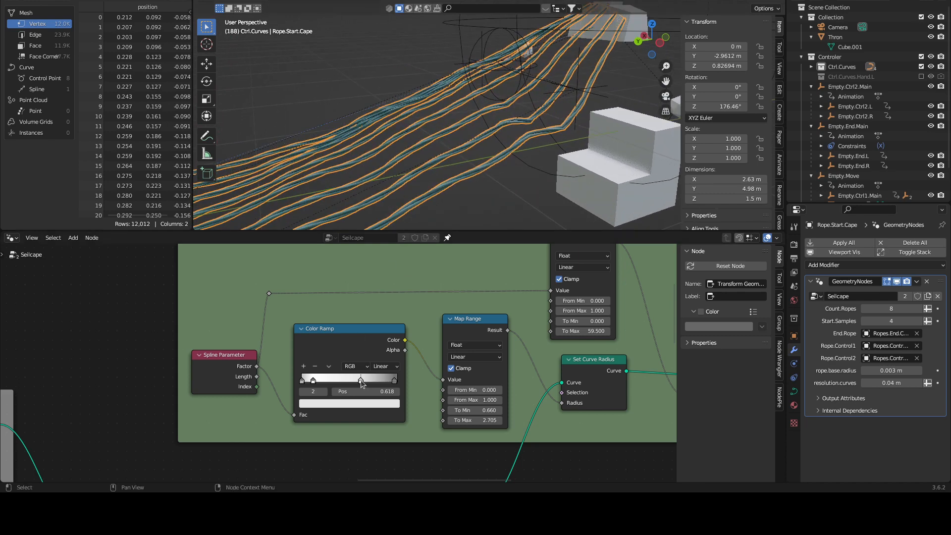
click(357, 403)
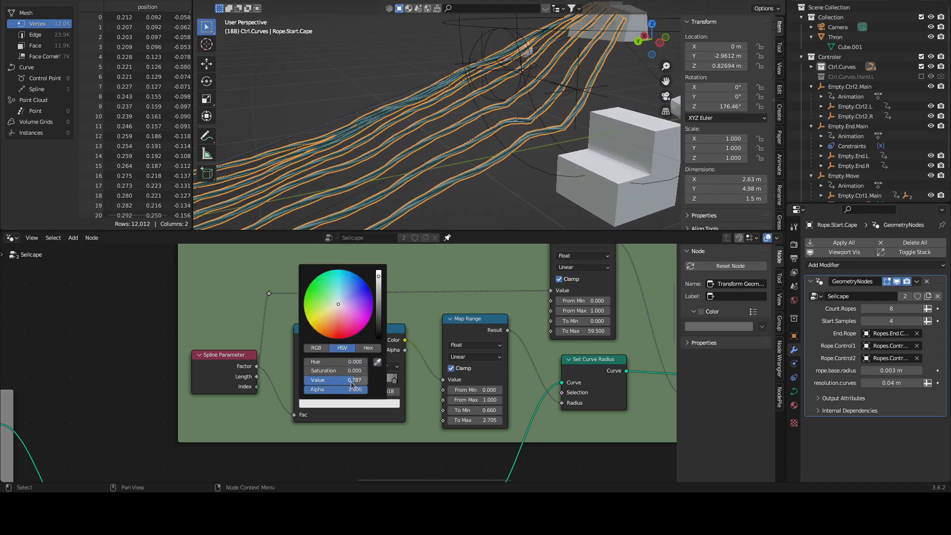
click(347, 381)
text(1)
key(Return)
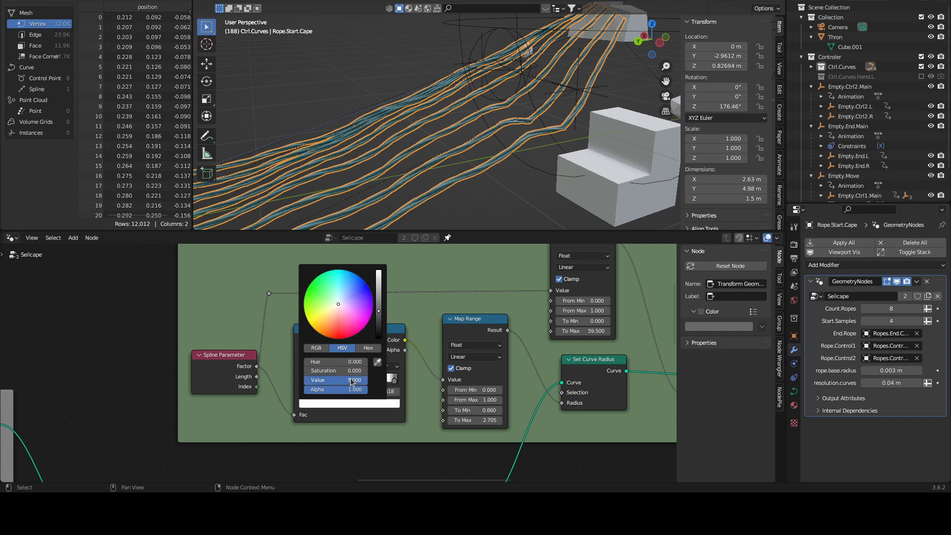
scroll(347, 158, down, 8)
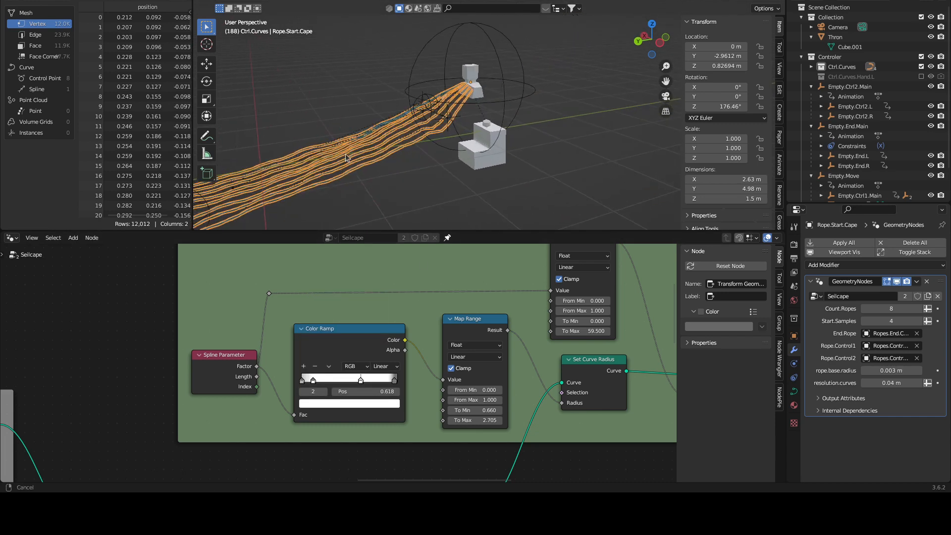
scroll(346, 157, up, 6)
scroll(358, 390, down, 1)
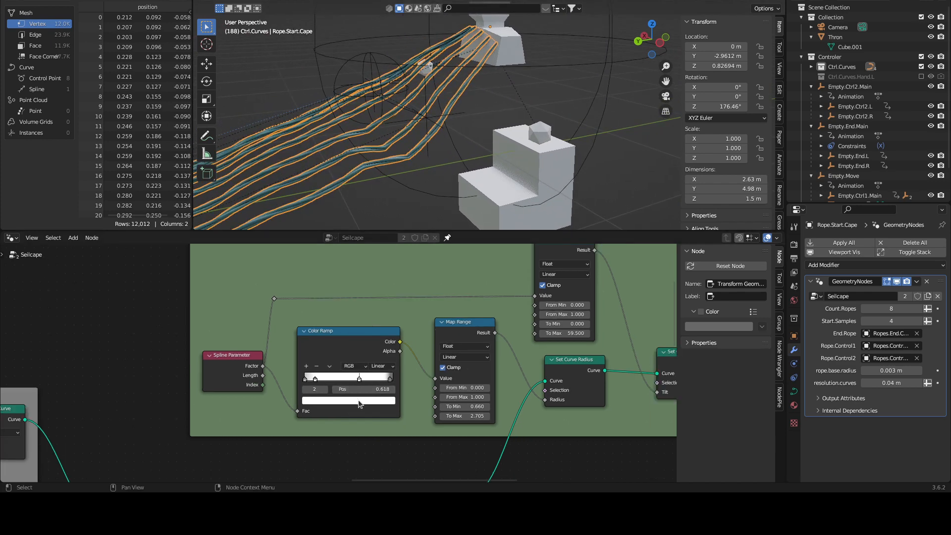
Set the colour Value of the Color Ramp stop at position 0.618 to 0.739.
click(360, 401)
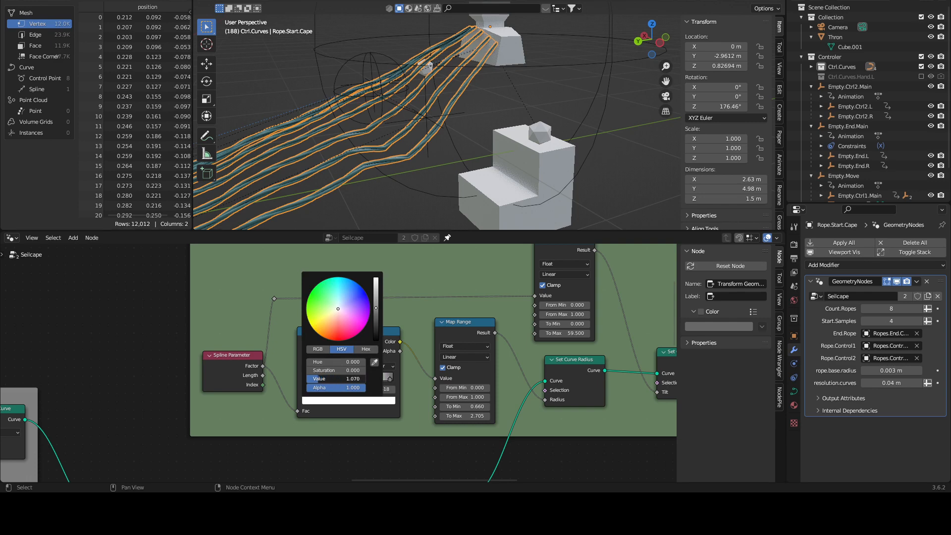
drag(335, 379, 331, 379)
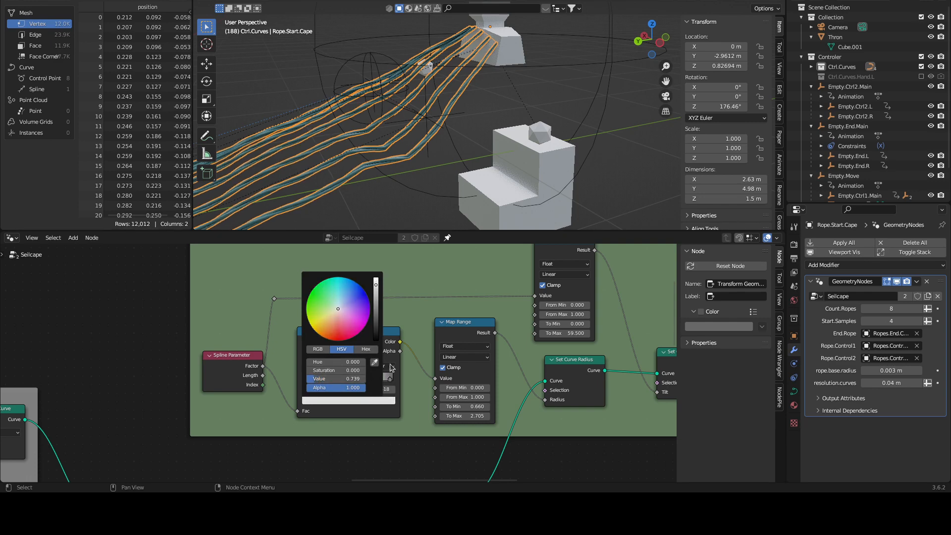
scroll(440, 375, down, 4)
middle_drag(440, 375, 393, 366)
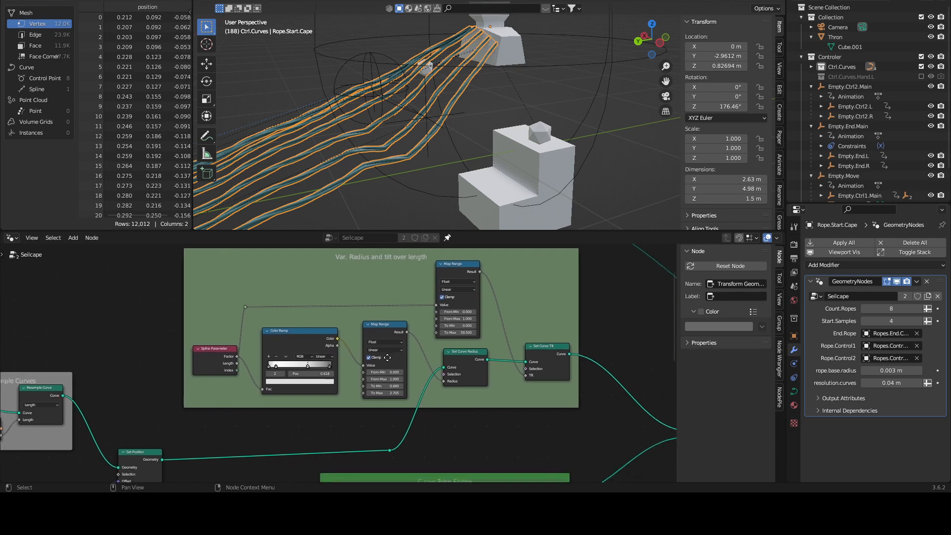
Set To Max to 2.655 on the Map Range node that drives Set Curve Radius.
scroll(388, 396, up, 7)
middle_drag(429, 414, 368, 404)
scroll(368, 404, up, 3)
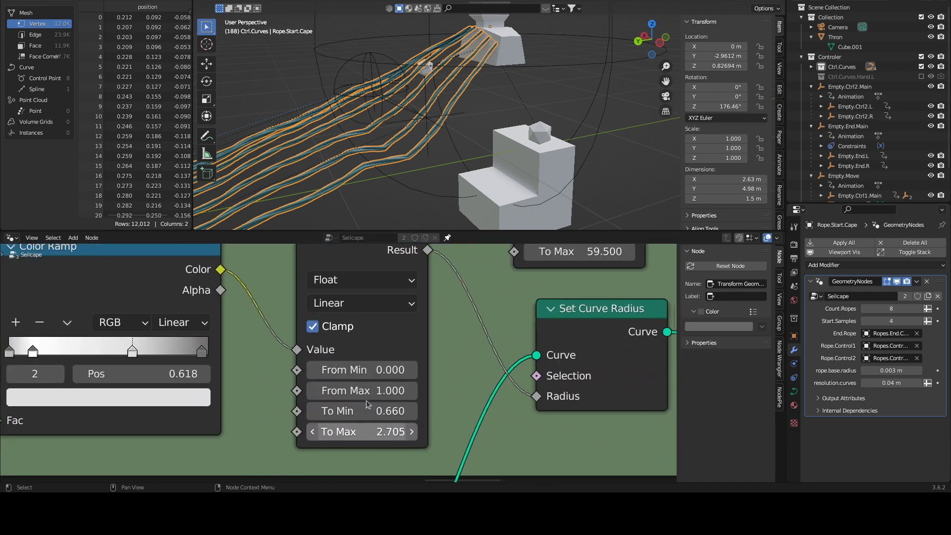
scroll(376, 376, down, 5)
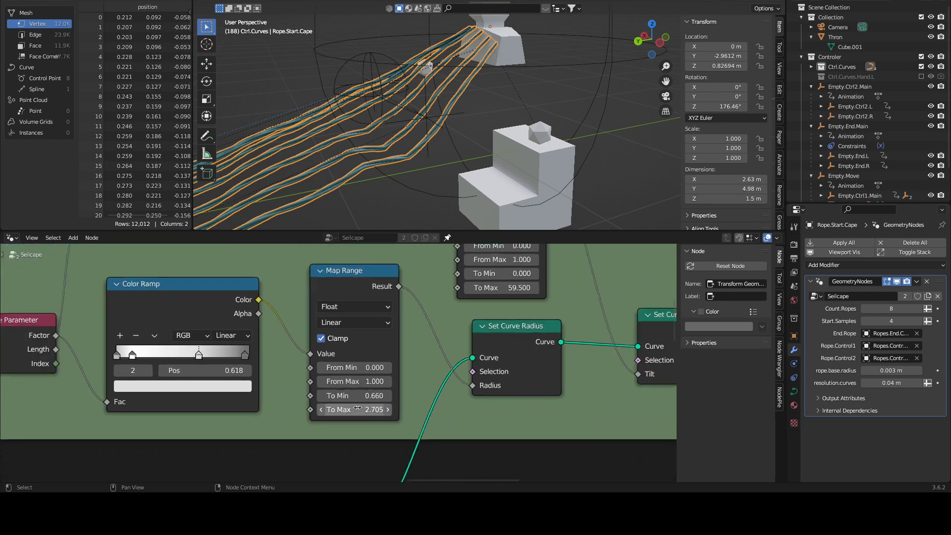
middle_drag(374, 364, 335, 399)
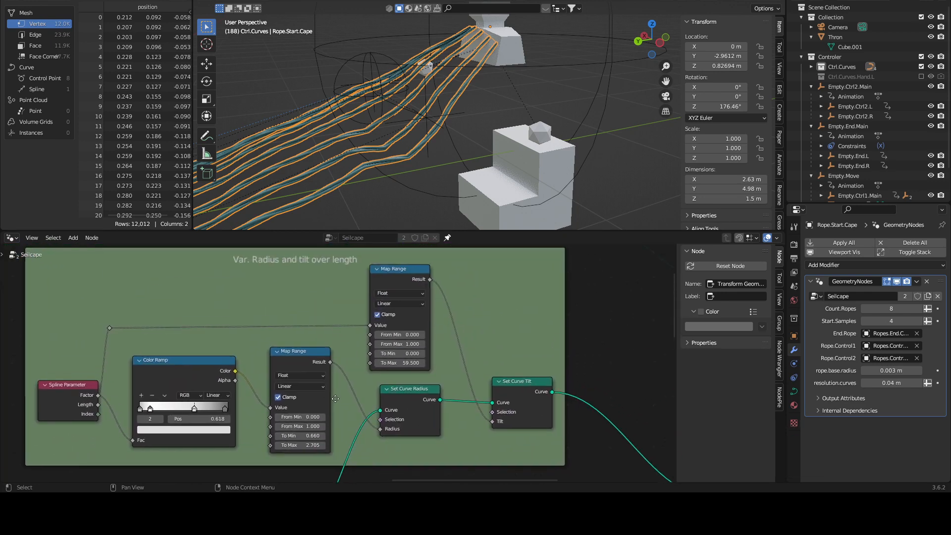
scroll(335, 399, up, 3)
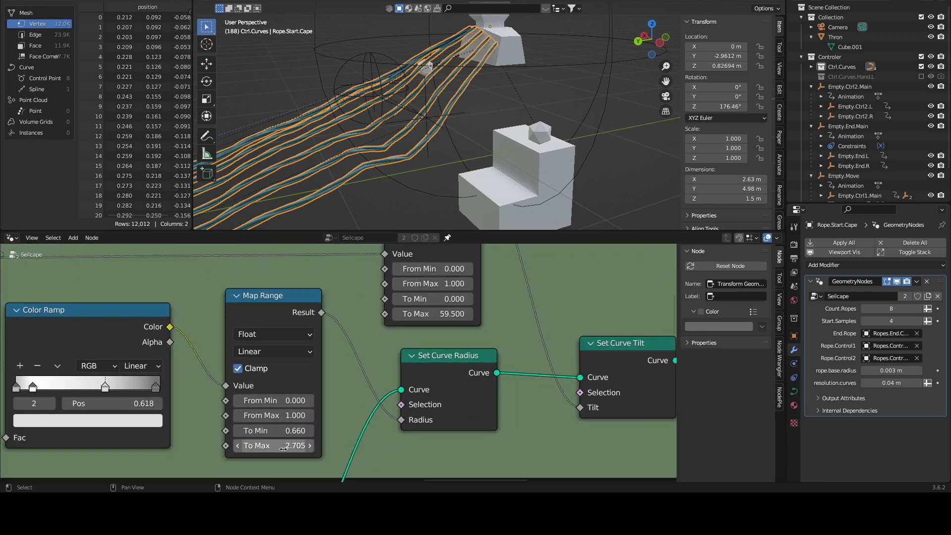
mouse_move(274, 445)
mouse_down()
mouse_move(376, 445)
mouse_move(294, 445)
mouse_up()
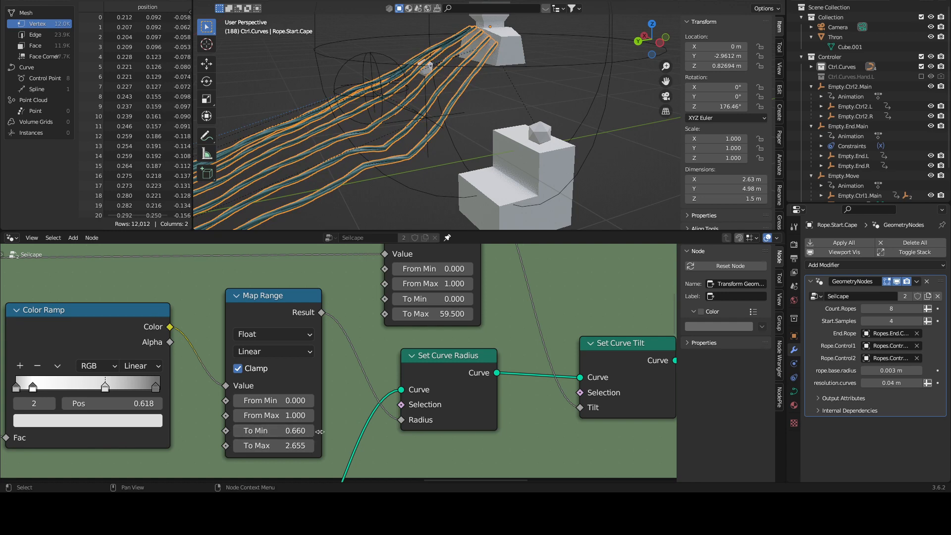
Set To Max to 83.400 on the Map Range node that drives Set Curve Tilt, twisting the ropes more tightly.
scroll(490, 400, down, 5)
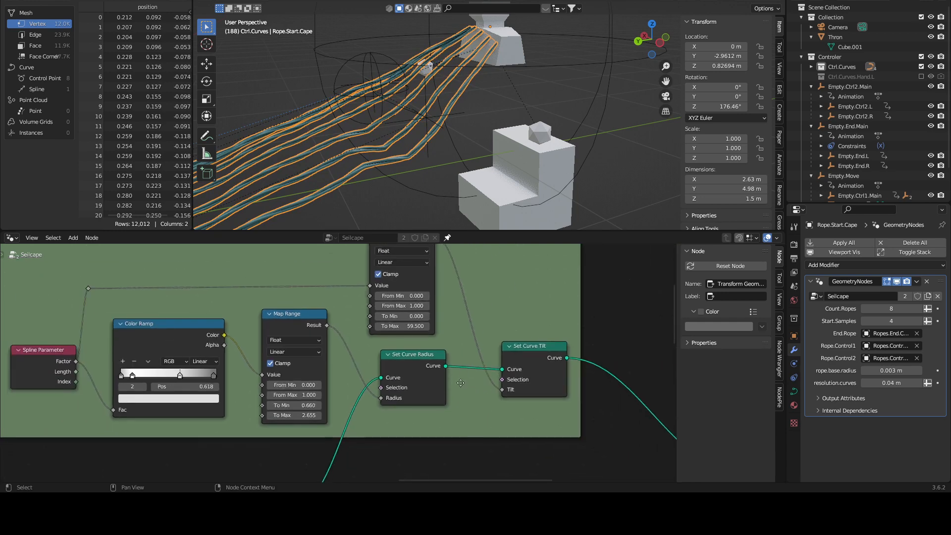
middle_drag(462, 394, 346, 456)
scroll(364, 389, up, 4)
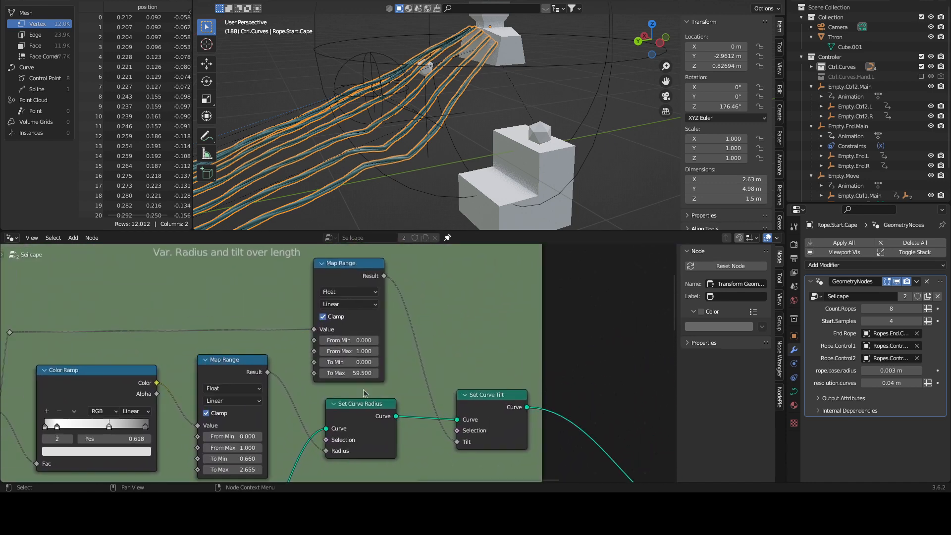
middle_drag(395, 364, 380, 396)
scroll(370, 185, up, 5)
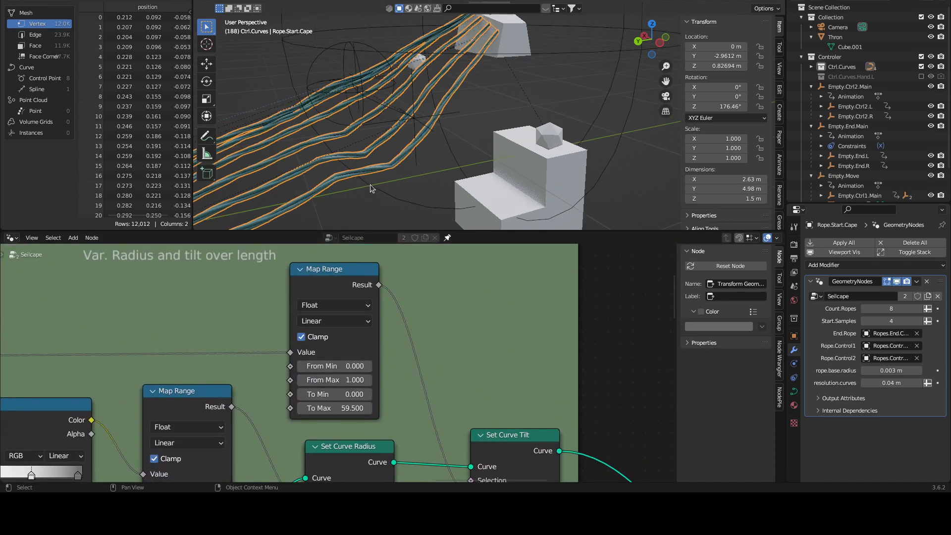
scroll(301, 360, down, 2)
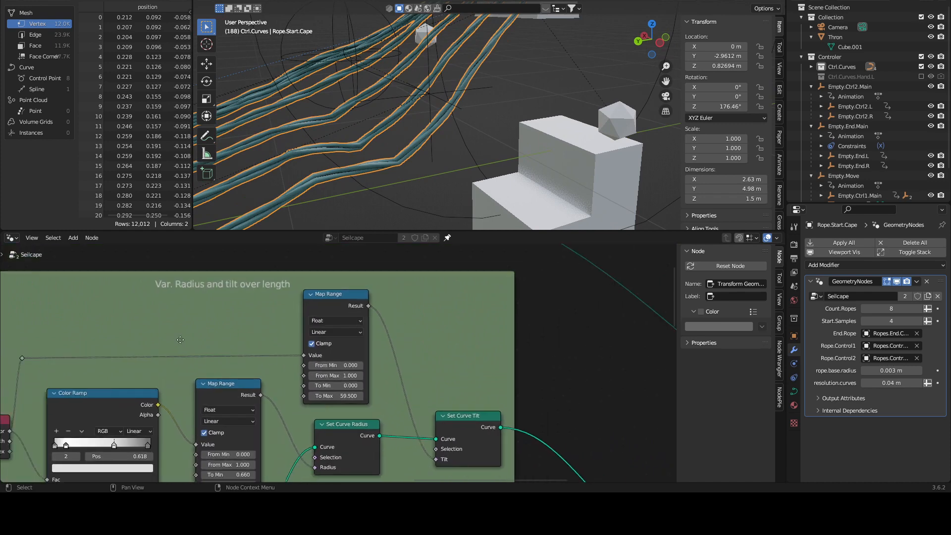
middle_drag(187, 337, 380, 310)
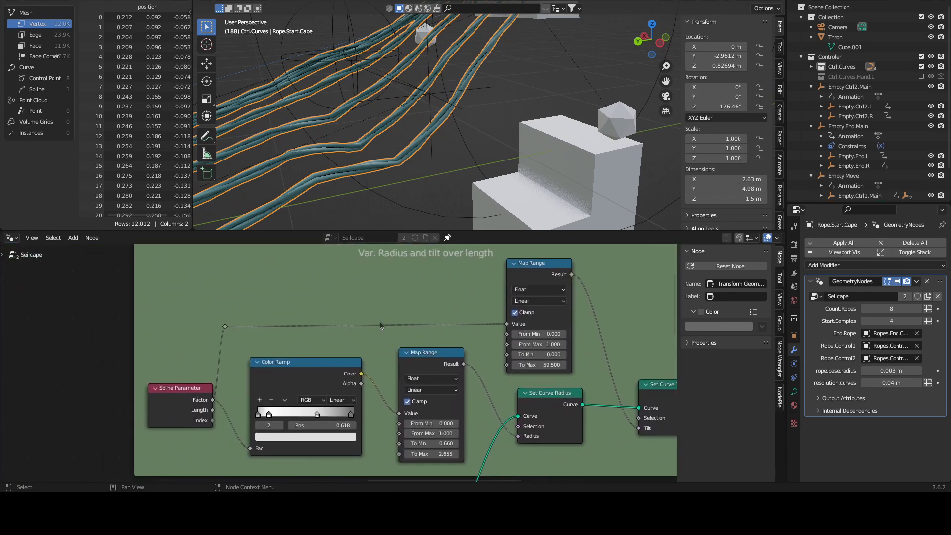
scroll(539, 331, up, 3)
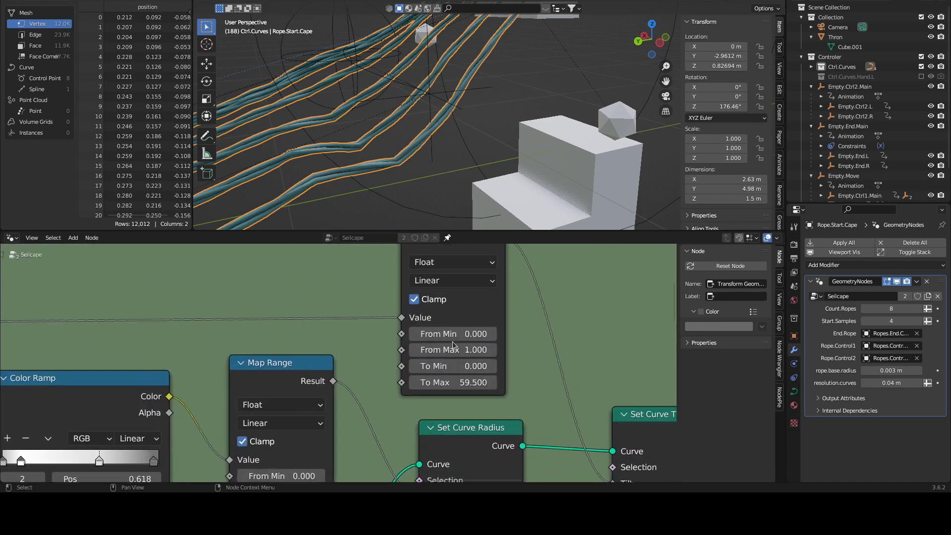
scroll(470, 349, up, 1)
middle_drag(470, 350, 409, 366)
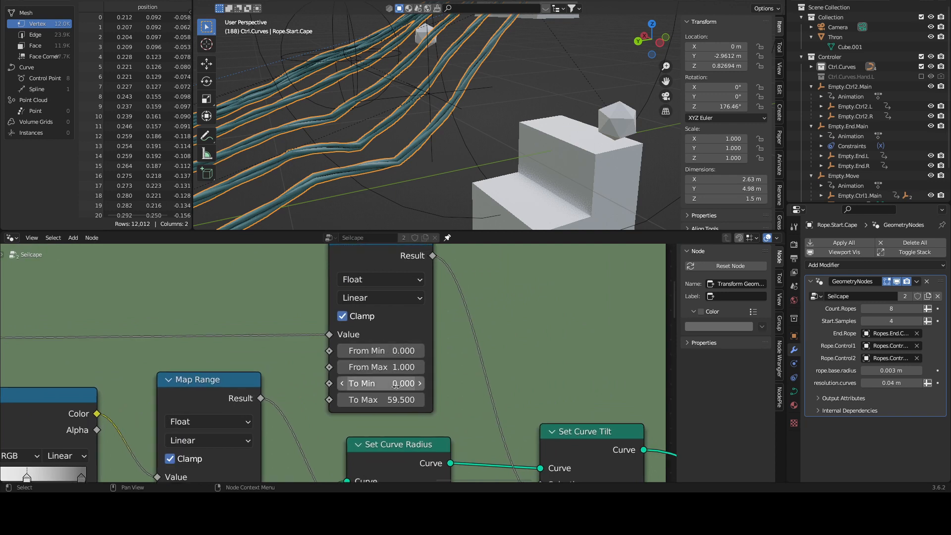
scroll(437, 359, down, 1)
middle_drag(438, 359, 352, 318)
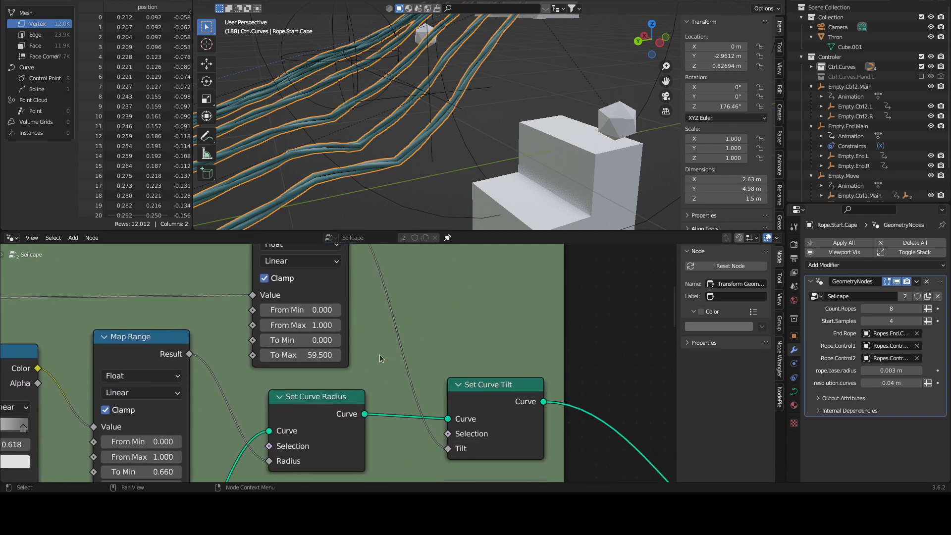
middle_drag(380, 358, 423, 385)
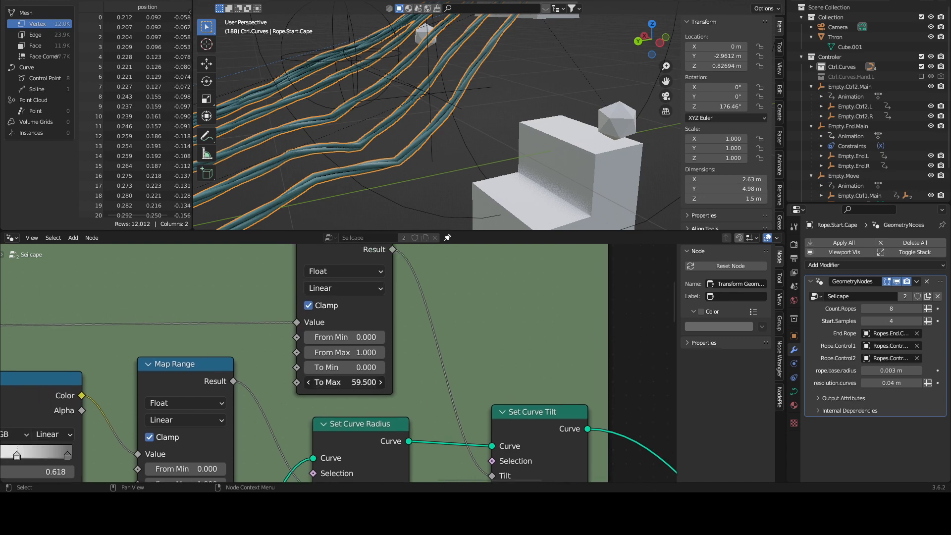
drag(345, 382, 375, 382)
scroll(445, 127, down, 5)
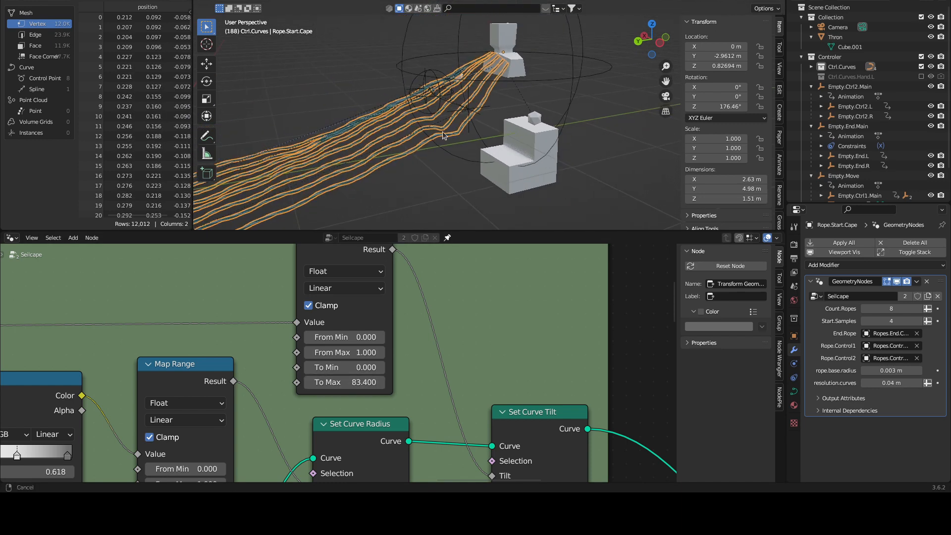
Examine the Curve to Mesh, Set Material and final Join Geometry nodes following the radius and tilt frame.
scroll(442, 132, down, 2)
scroll(450, 359, down, 4)
middle_drag(457, 395, 316, 300)
scroll(470, 383, up, 4)
middle_drag(460, 387, 288, 318)
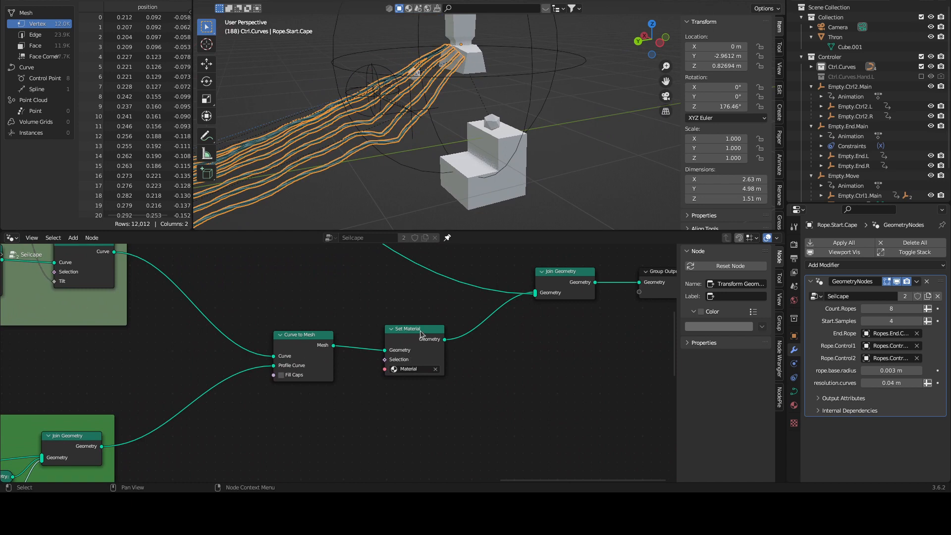
middle_drag(561, 327, 473, 380)
Trace the Sichtbarkeite Ursprungskurve branch across the Seilcape tree to the final Join Geometry node.
scroll(468, 378, down, 4)
scroll(367, 372, down, 3)
middle_drag(201, 305, 676, 354)
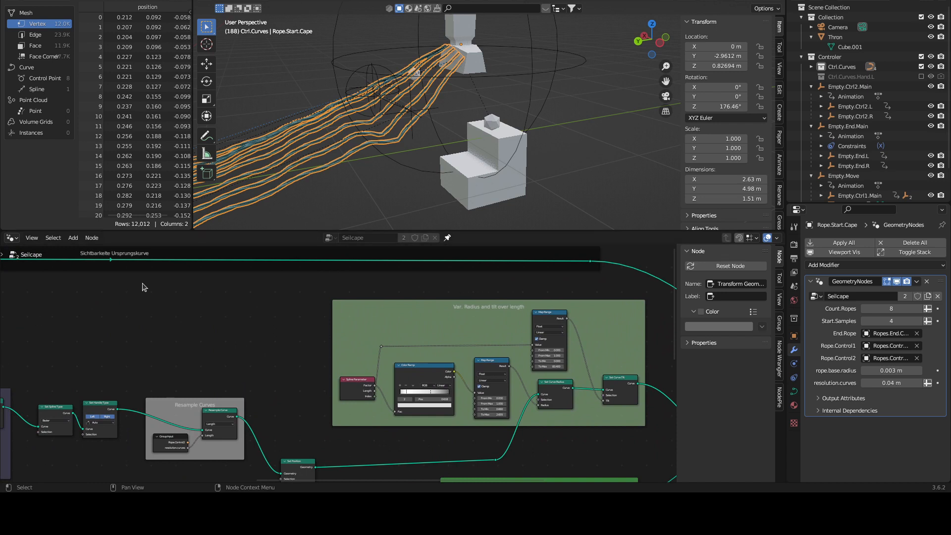
middle_drag(183, 291, 380, 315)
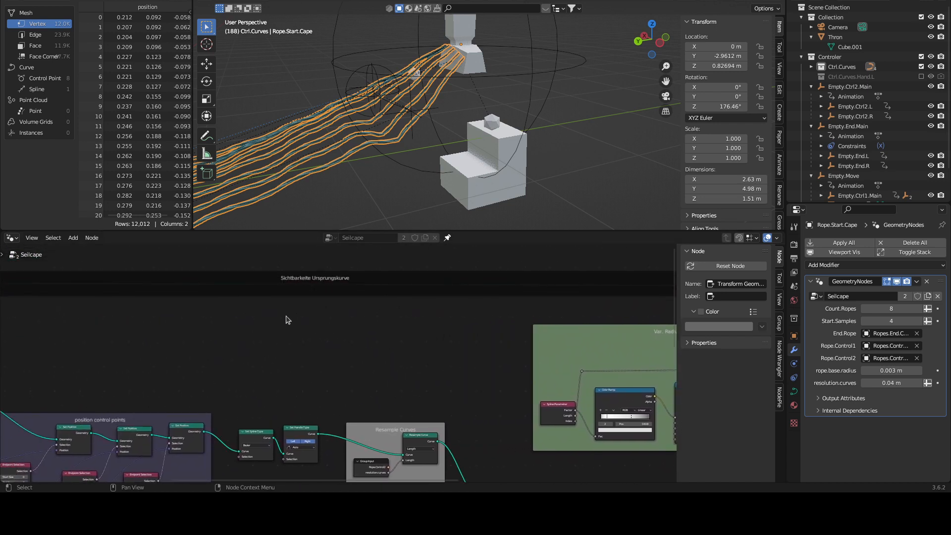
middle_drag(286, 320, 416, 319)
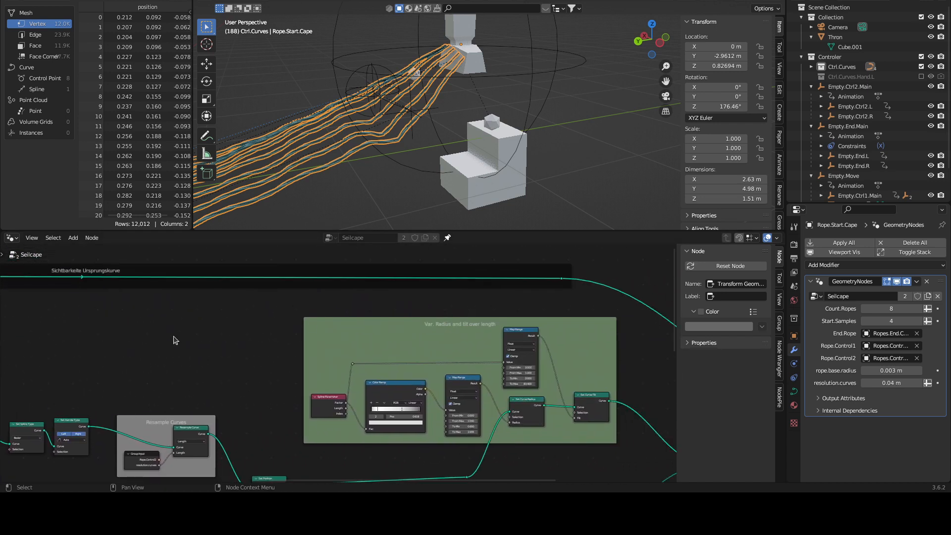
middle_drag(577, 344, 353, 343)
middle_drag(474, 369, 337, 348)
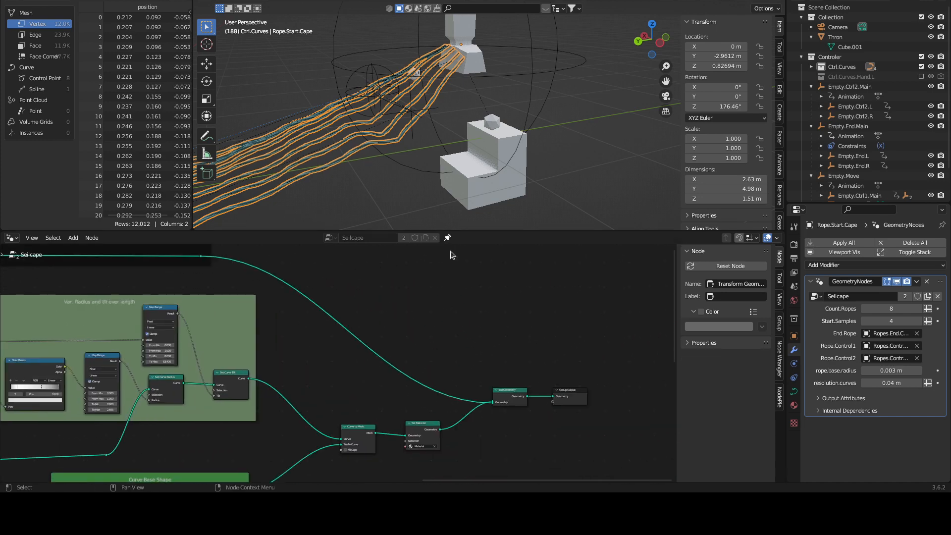
Cut the original-curve reroute's link into the final Join Geometry node and reconnect it while checking the rope starts on the figure.
scroll(453, 65, up, 2)
shift+middle_drag(453, 65, 453, 140)
scroll(452, 140, up, 2)
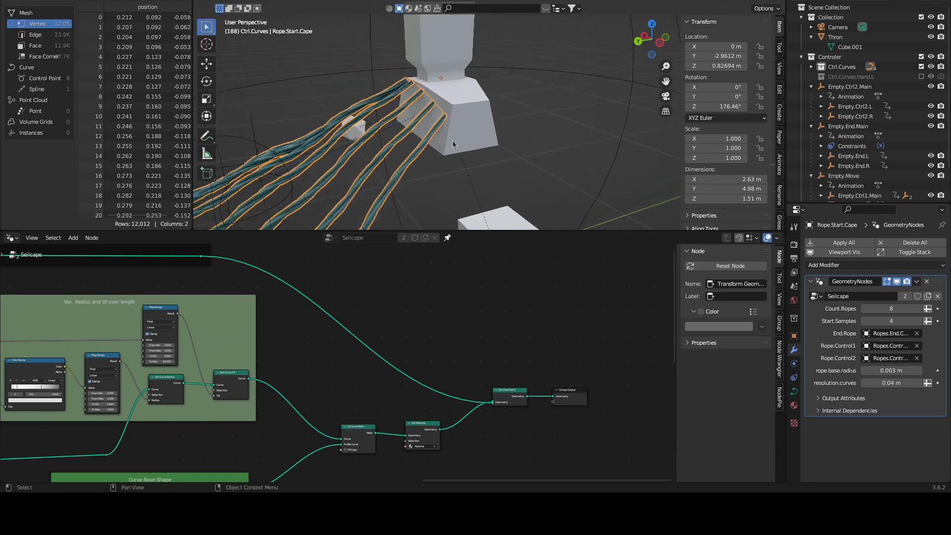
ctrl+right_drag(395, 383, 392, 383)
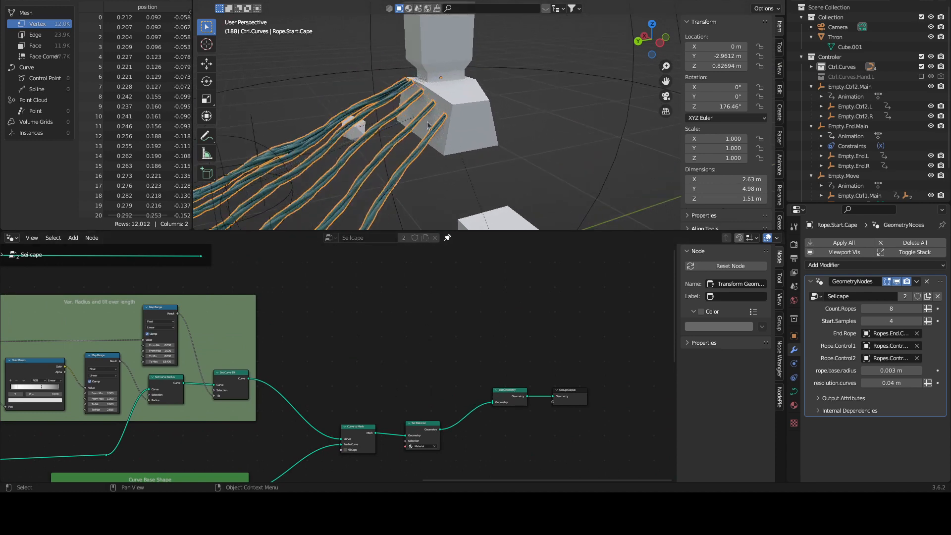
drag(201, 257, 493, 403)
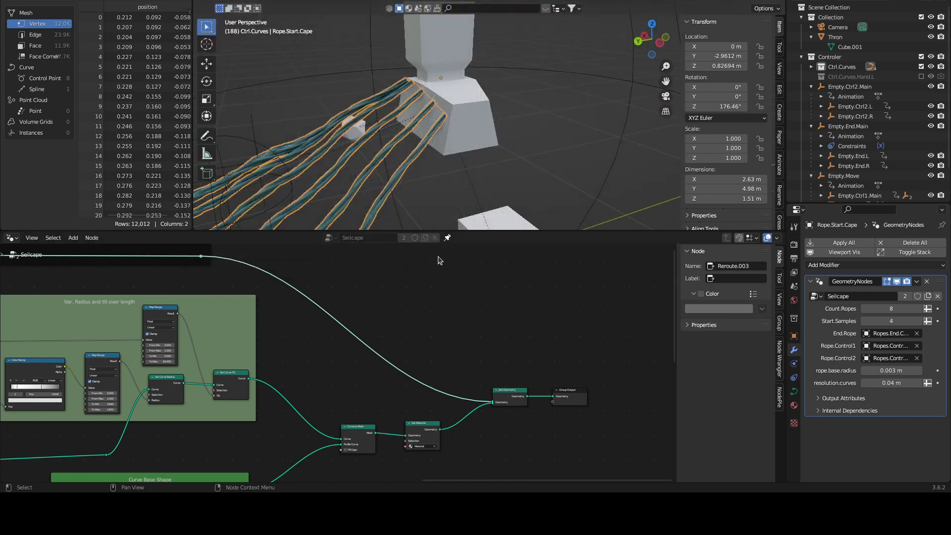
Play the animation up to frame 44 to check the whole cape's motion.
scroll(462, 108, down, 11)
shift+middle_drag(441, 139, 475, 127)
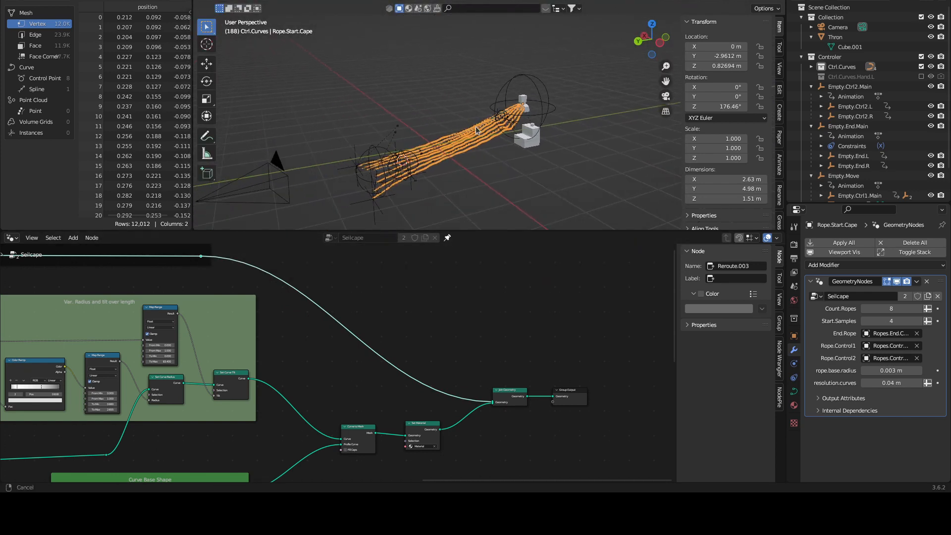
key(space)
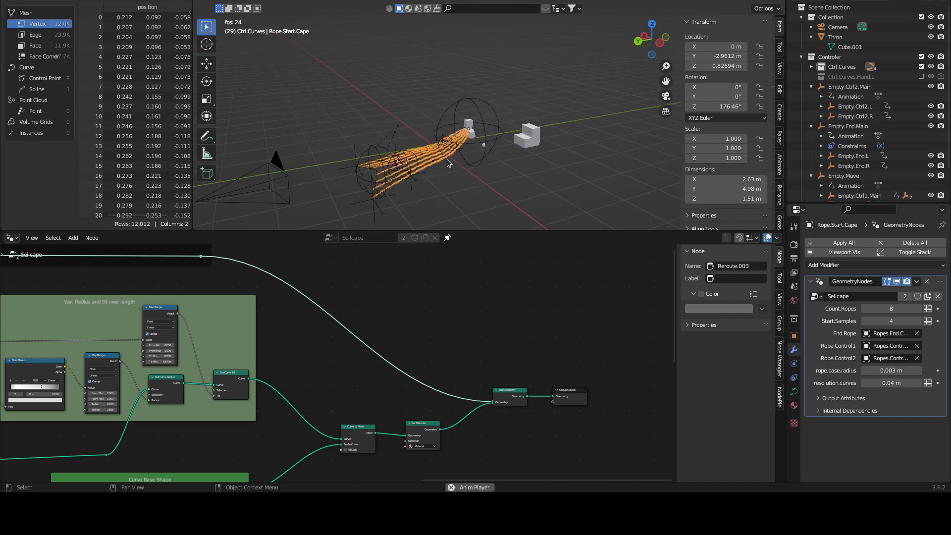
middle_drag(447, 163, 393, 185)
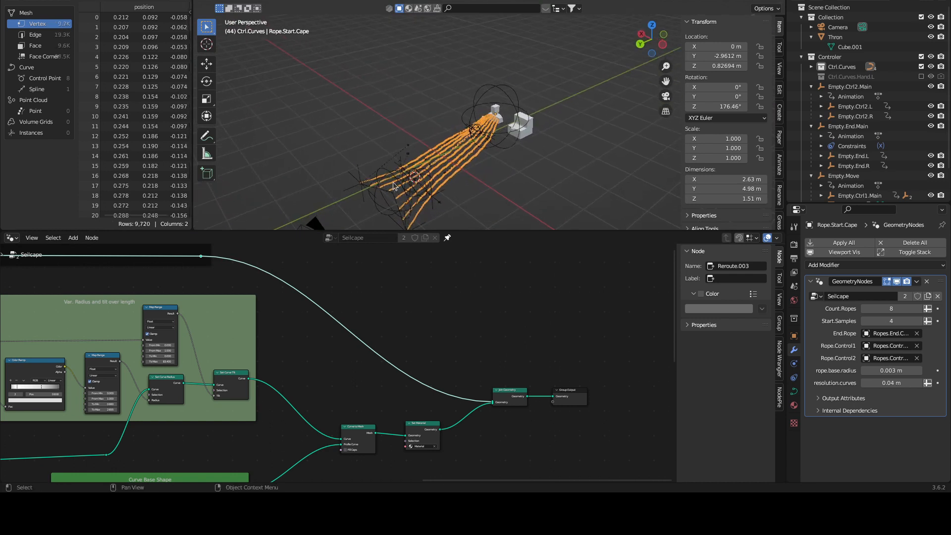
Try moving Empty.End.Main to test how the cape's free end follows, then cancel the move.
click(375, 204)
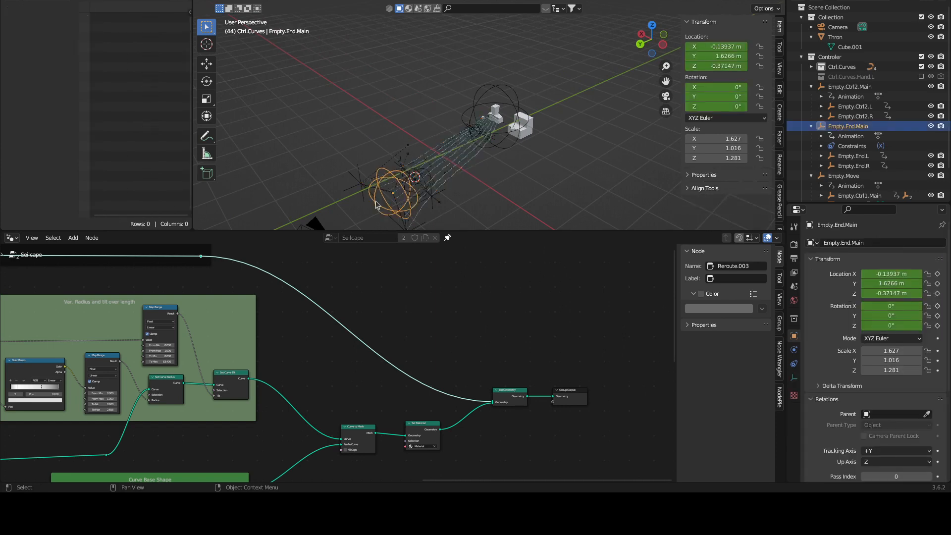
key(g)
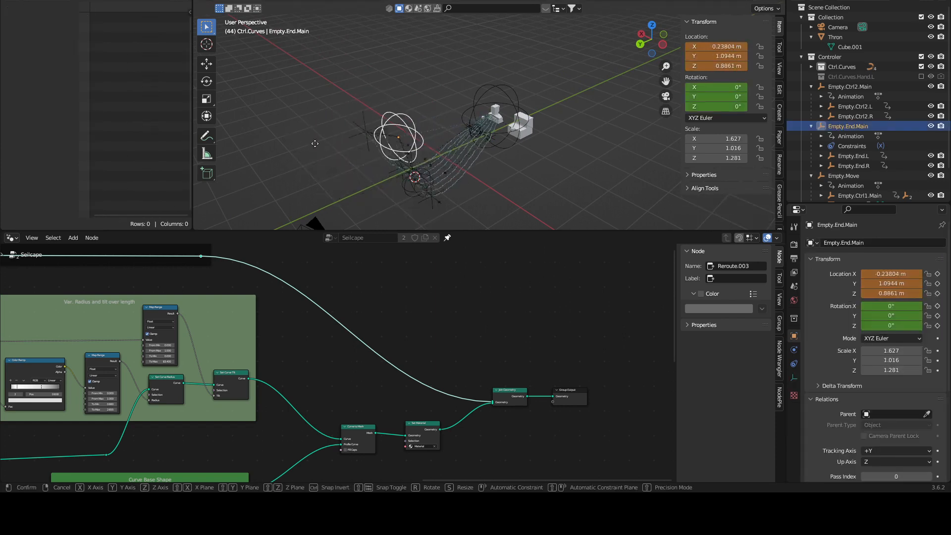
right_click(394, 138)
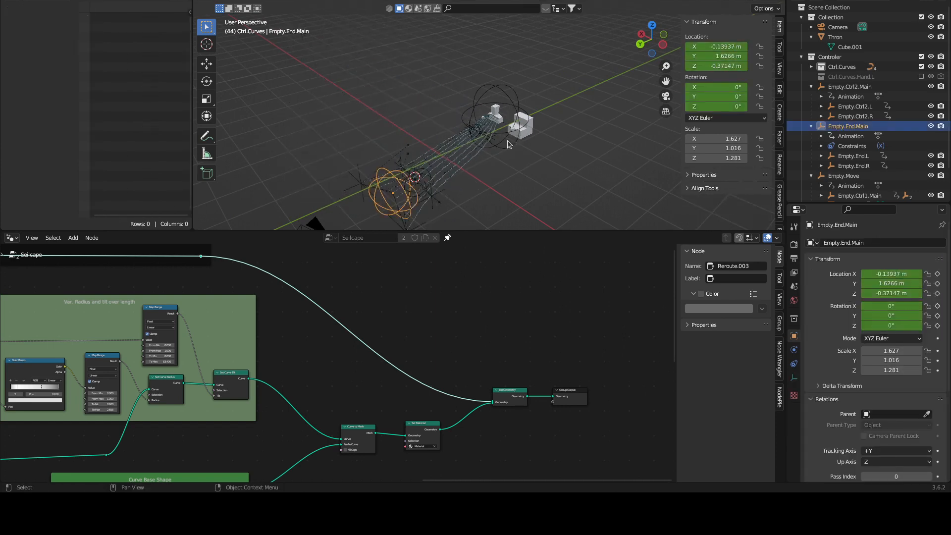
Try moving the Loki figure to test how the rope starts follow its back, cancelling each move.
middle_drag(470, 157, 515, 110)
scroll(515, 112, up, 10)
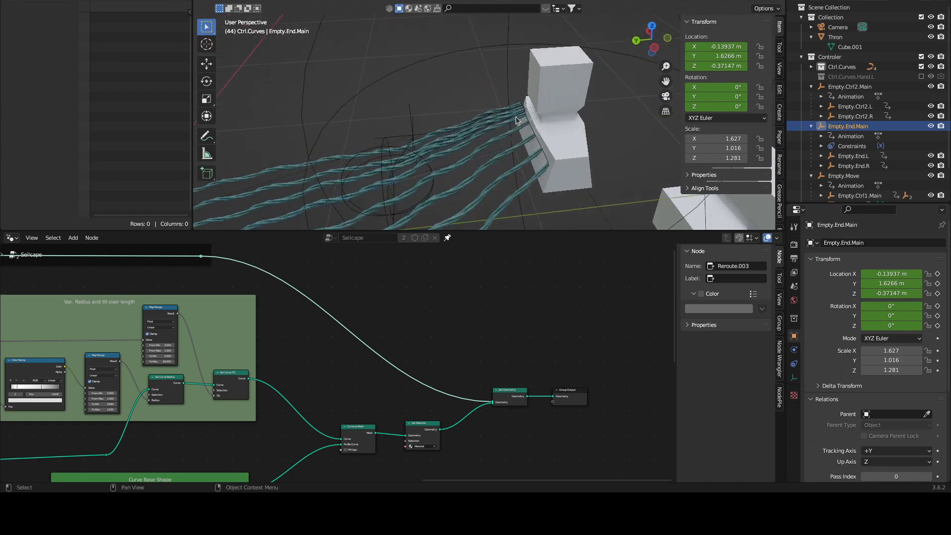
scroll(516, 120, up, 5)
click(610, 162)
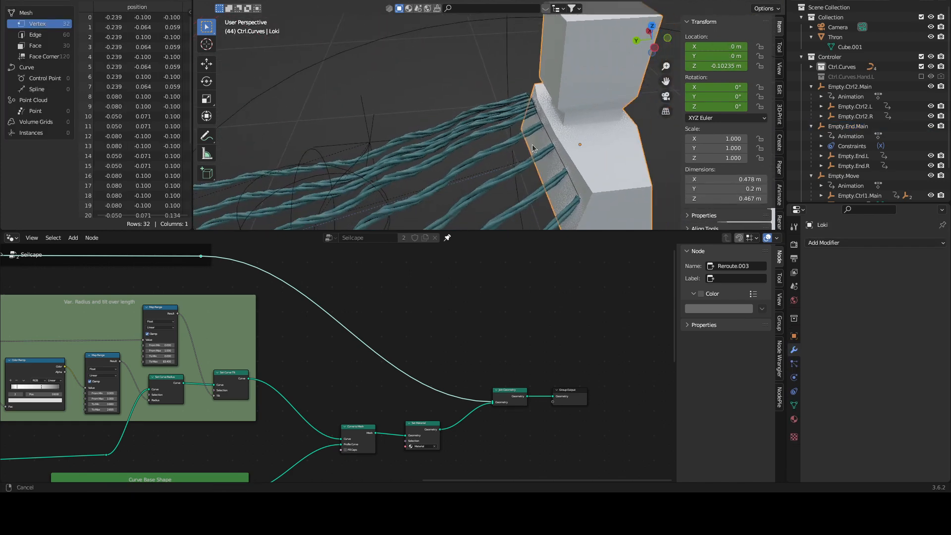
middle_drag(532, 144, 491, 138)
key(g)
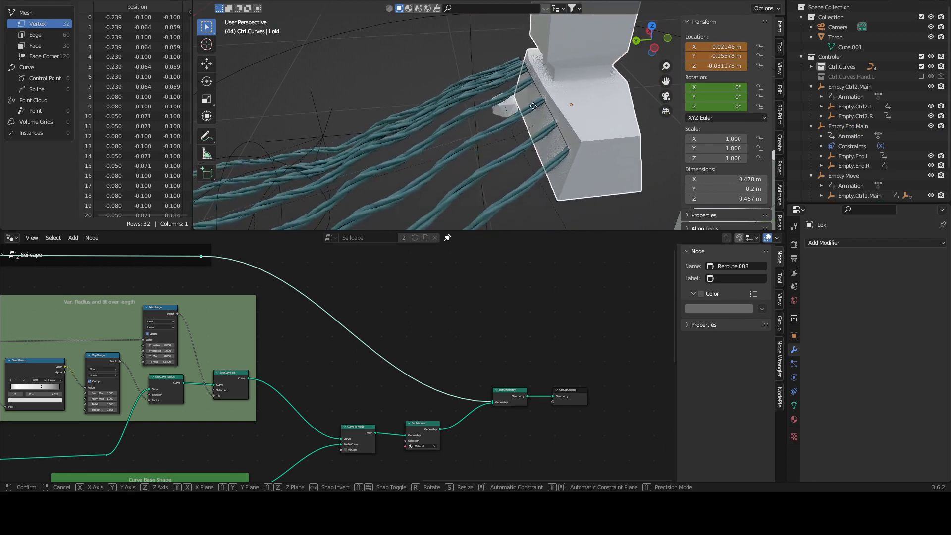
right_click(484, 118)
middle_drag(449, 136, 512, 109)
scroll(512, 110, down, 3)
key(g)
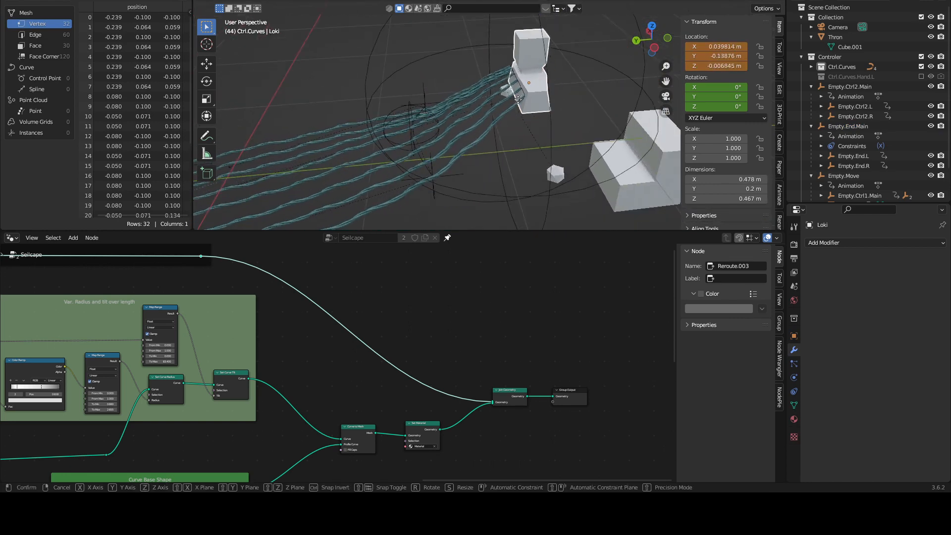
right_click(503, 107)
Try moving Empty.Move to test how it carries the figure and cape, and cancel the move.
scroll(503, 109, down, 2)
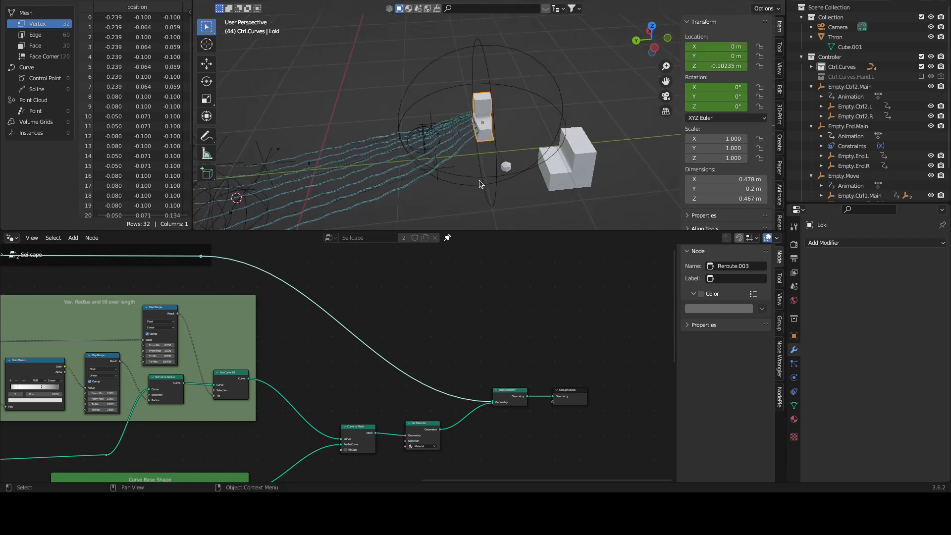
click(479, 180)
key(g)
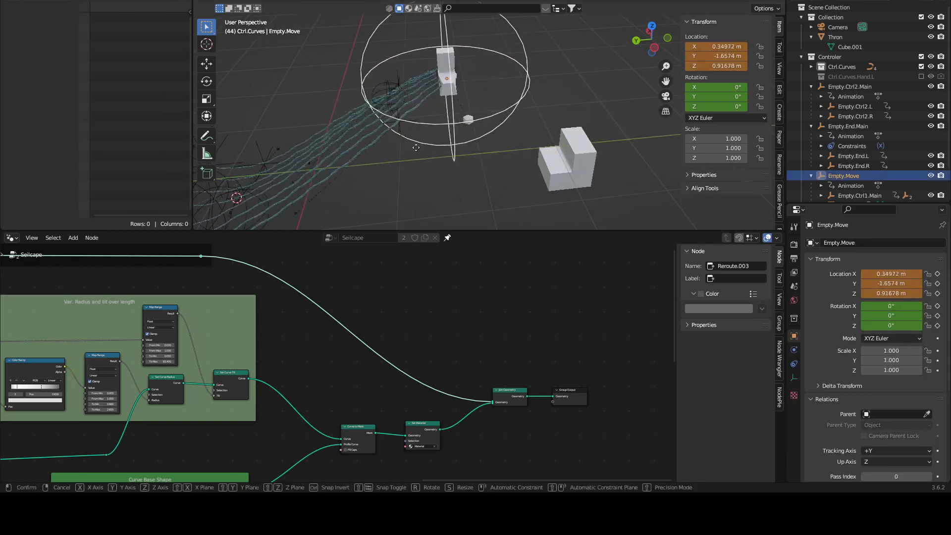
right_click(341, 168)
Try moving Empty.Ctrl2.Main to test how it bends the outer part of the cape ropes.
scroll(333, 169, down, 1)
middle_drag(334, 170, 410, 125)
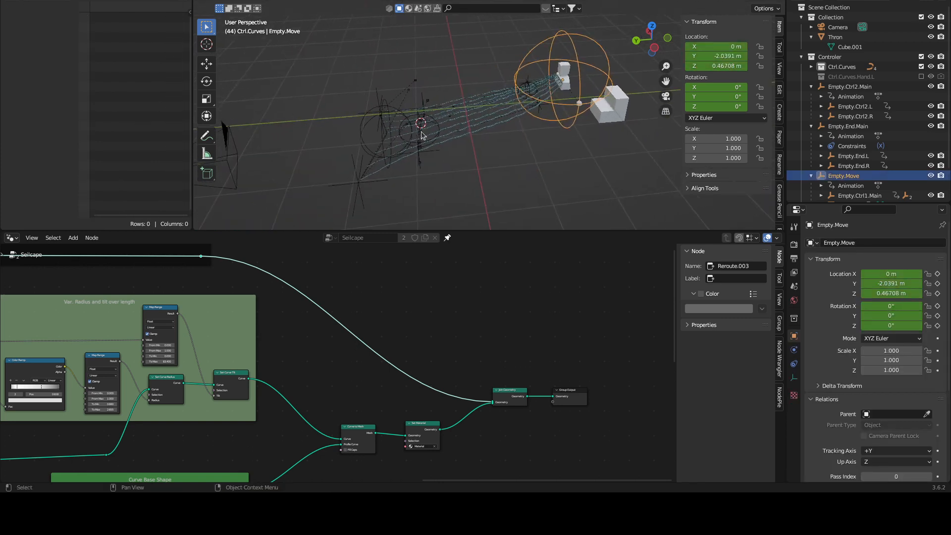
scroll(424, 140, up, 3)
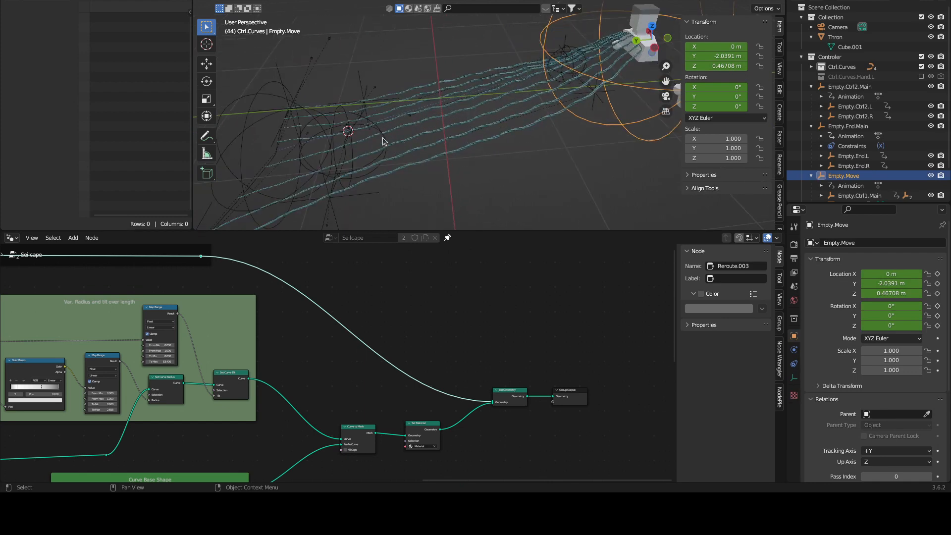
click(383, 138)
key(g)
right_click(368, 140)
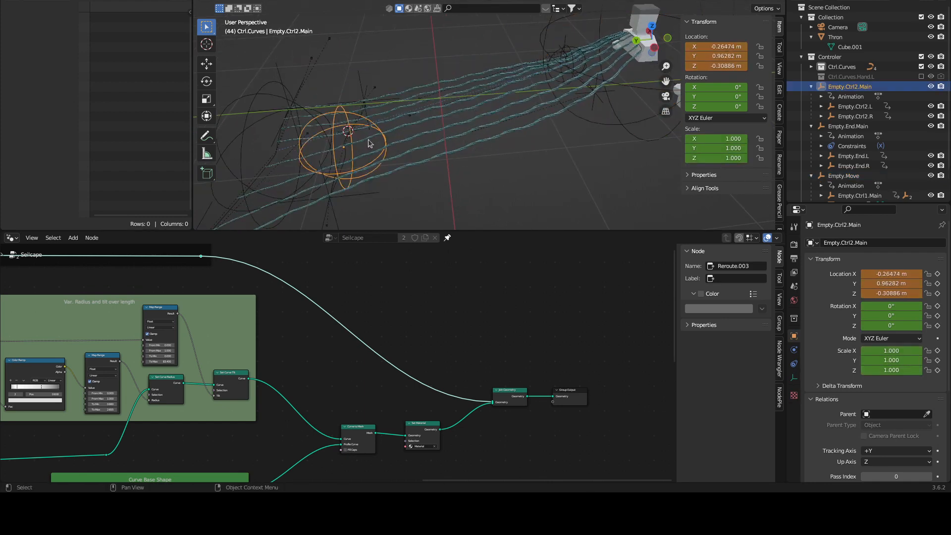
Try another move of Empty.End.Main at the rope ends and cancel it.
click(250, 115)
key(g)
right_click(282, 101)
scroll(525, 104, down, 3)
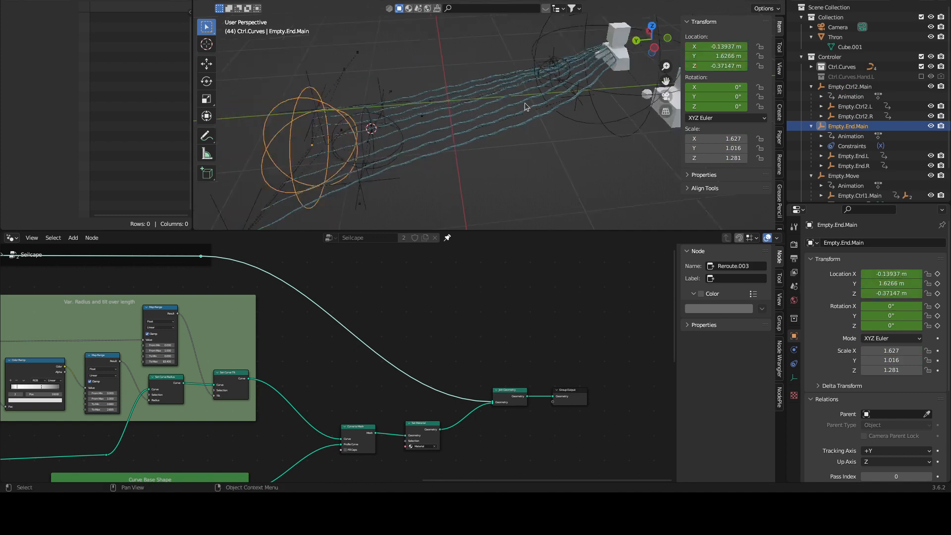
shift+middle_drag(525, 104, 444, 129)
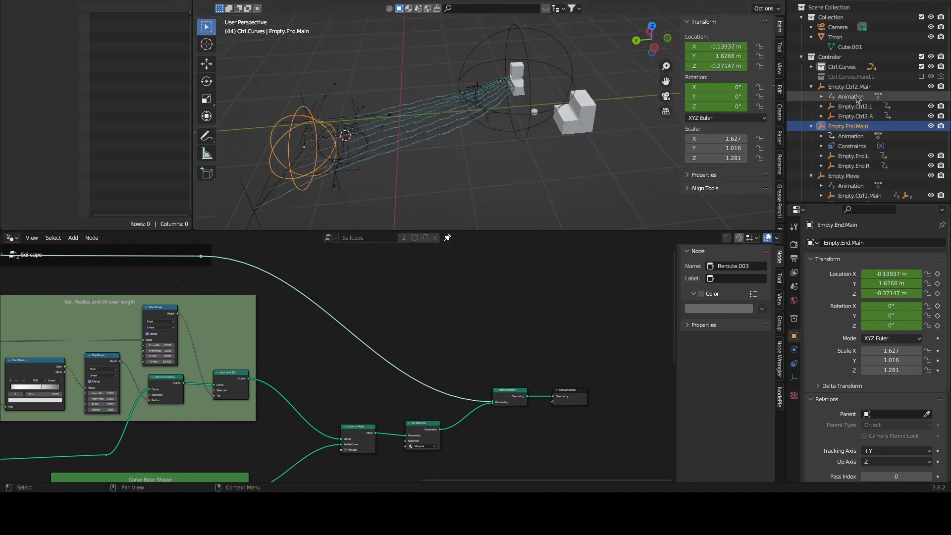
Select all objects in the Controler collection.
right_click(836, 59)
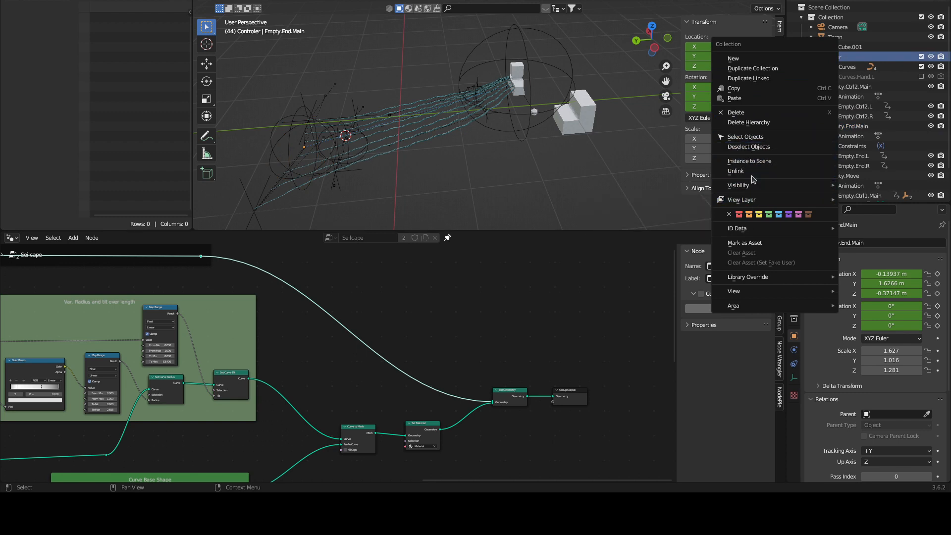
mouse_move(752, 183)
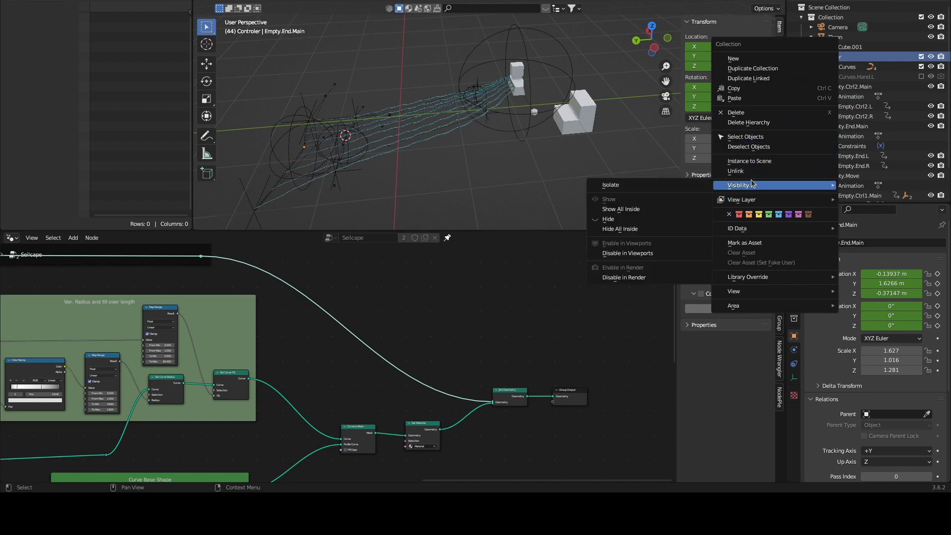
right_click(840, 59)
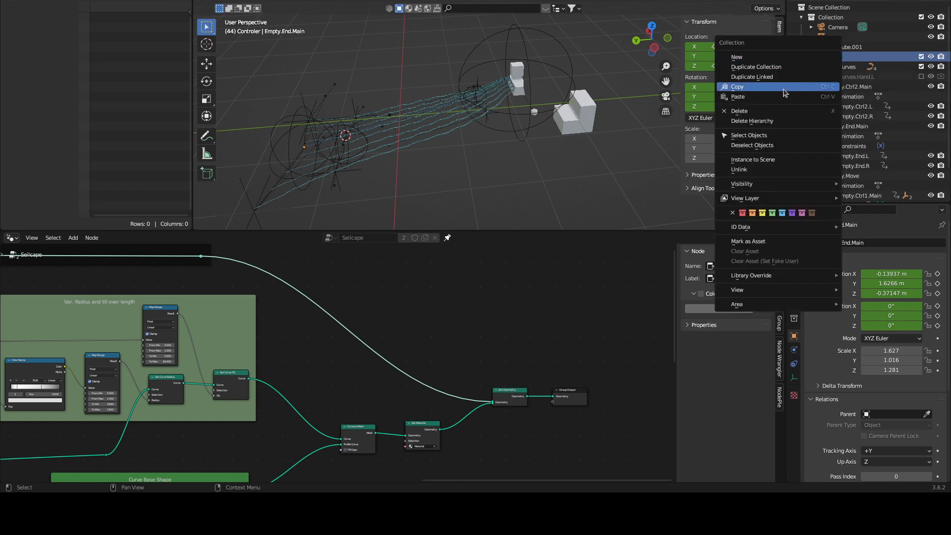
click(761, 140)
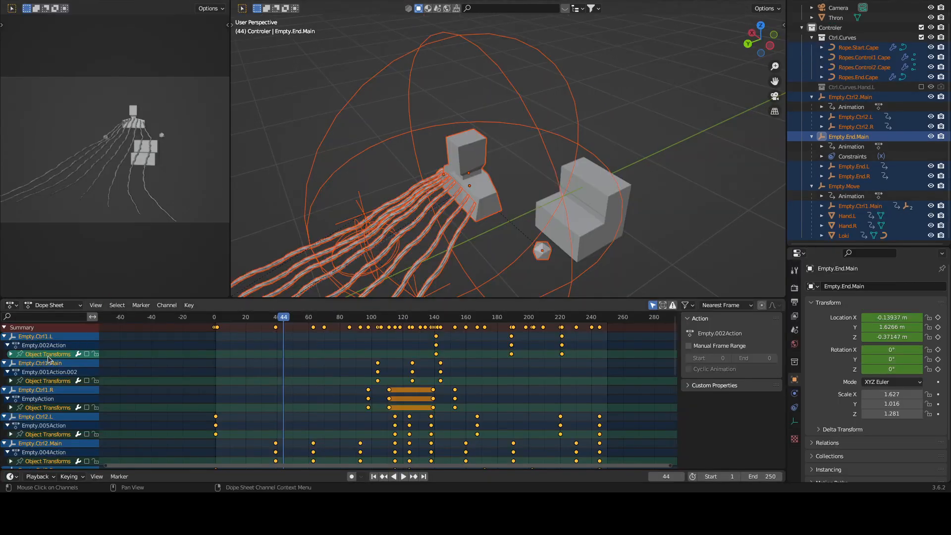
Unmute all selected animation channels of the Controler objects in the Dope Sheet.
scroll(47, 356, down, 8)
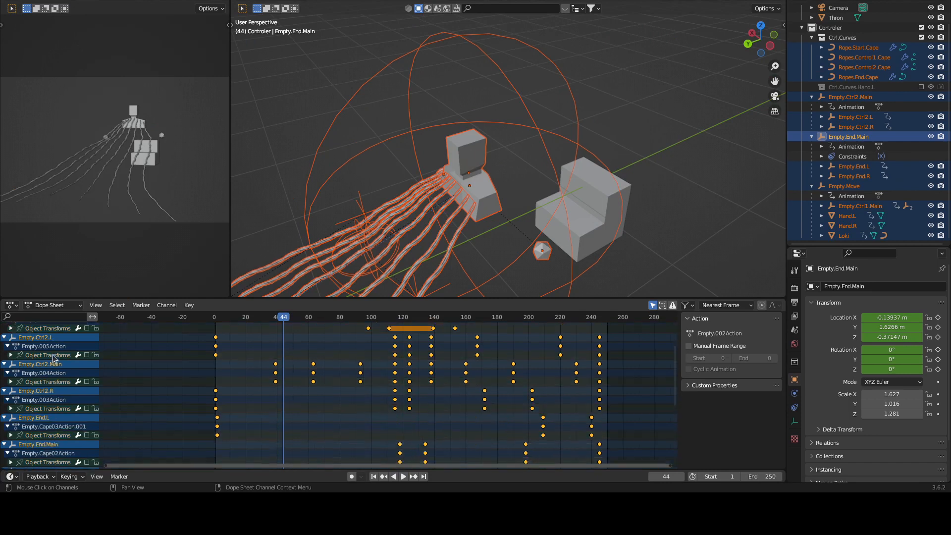
scroll(53, 360, down, 2)
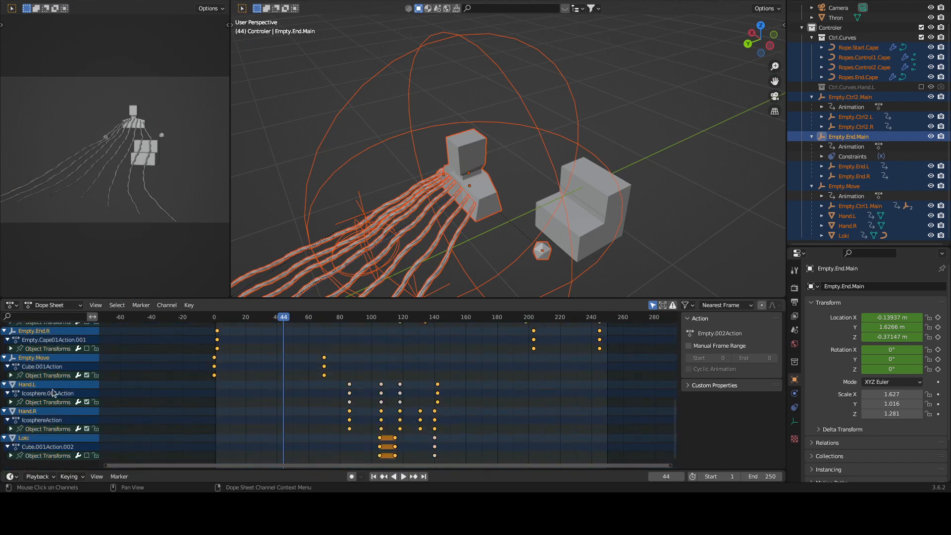
right_click(51, 457)
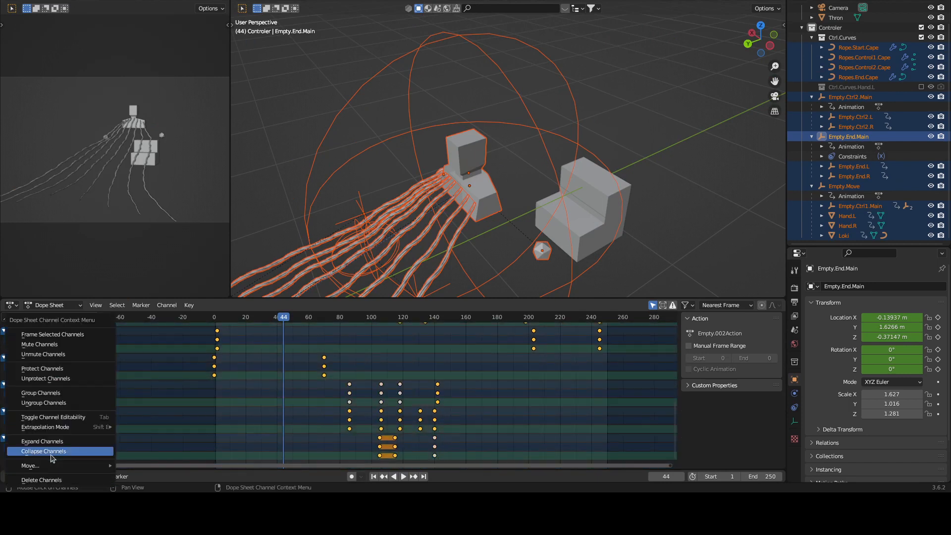
click(44, 353)
Play the animation to check the cape controllers from several angles, and deselect all objects.
key(space)
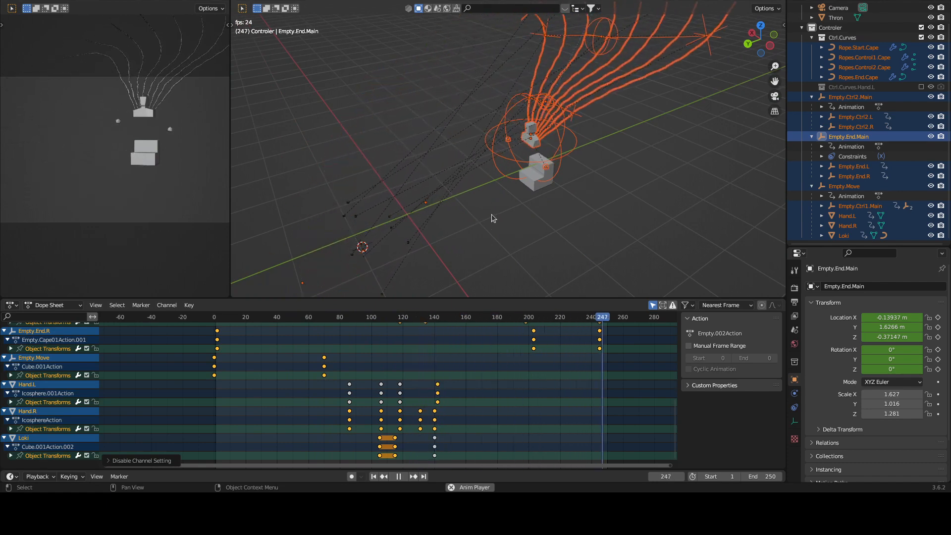
scroll(519, 204, down, 3)
middle_drag(515, 195, 567, 167)
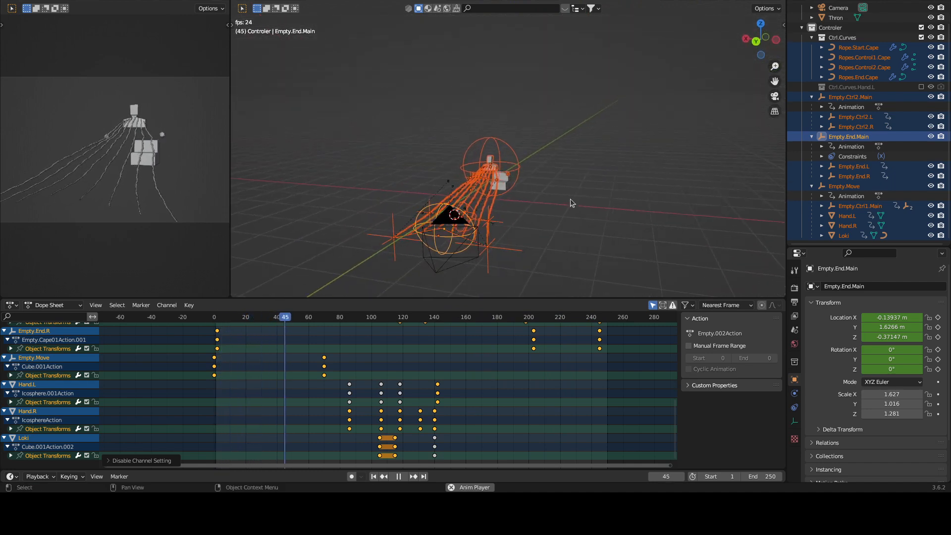
click(569, 198)
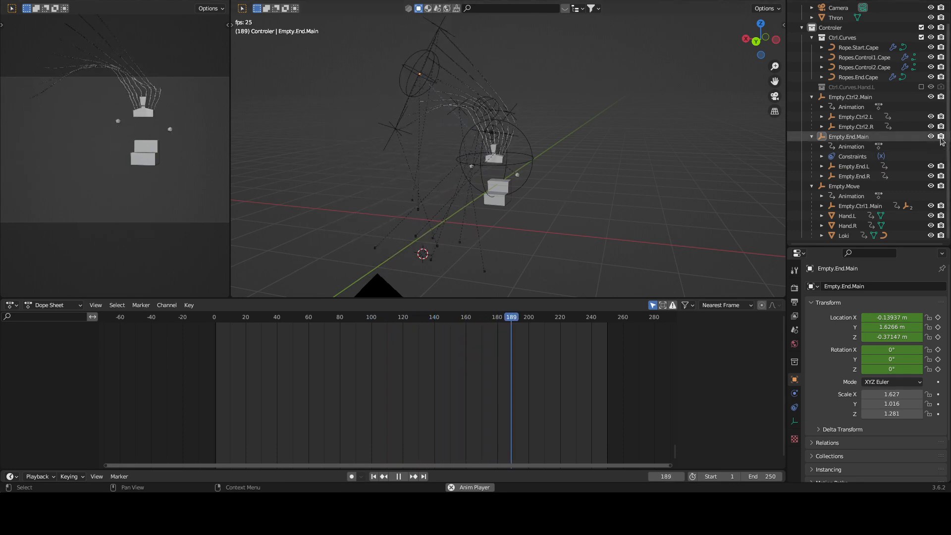
Enable the Ctrl.Curves.Hand.L collection and stop playback at frame 191 for a close view of the Hand.Curve1 ropes.
click(921, 88)
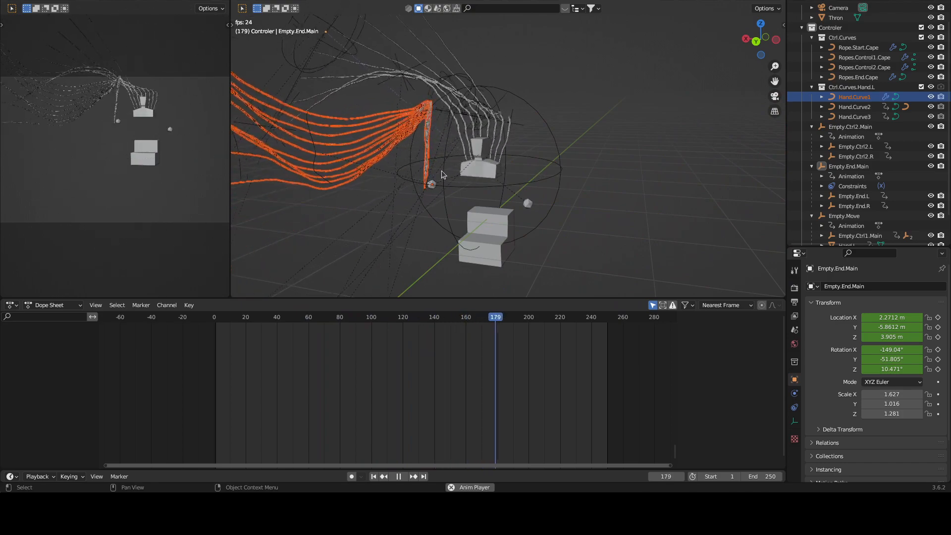
key(space)
scroll(441, 170, up, 6)
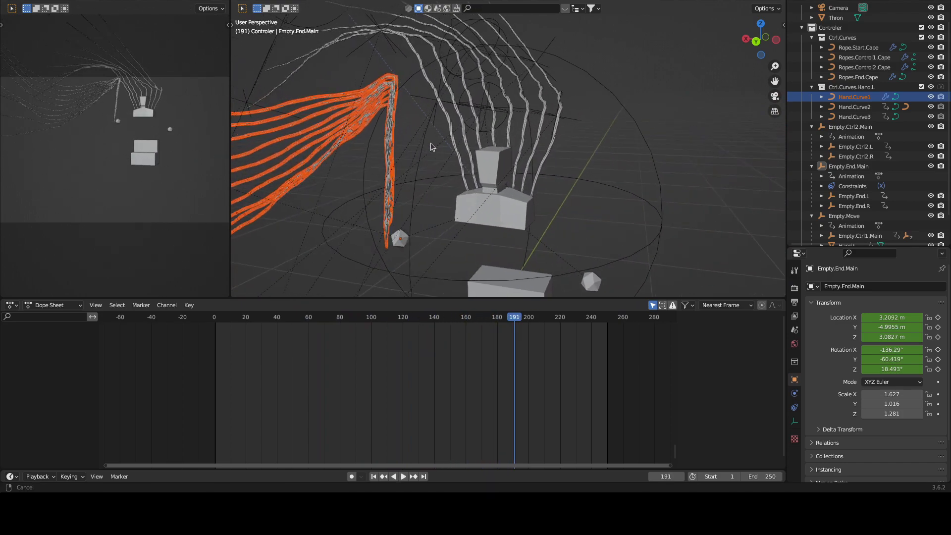